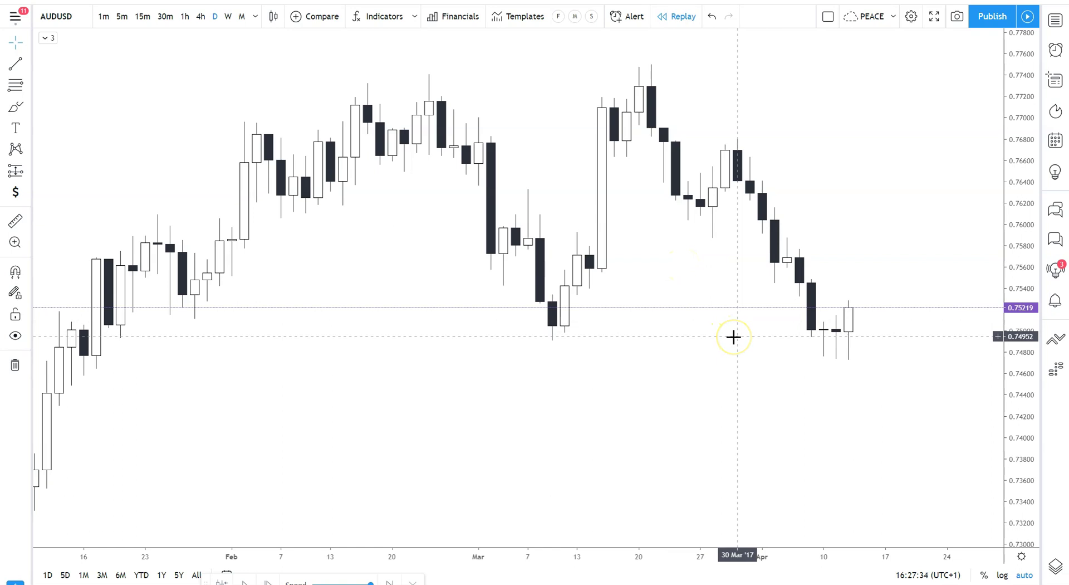
Step: Draw a Fib Retracement from the late-March swing high at 0.76798 (29 Mar '17) to the April low, ending at about 0.74744 on 26 Apr '17
left_click(736, 343)
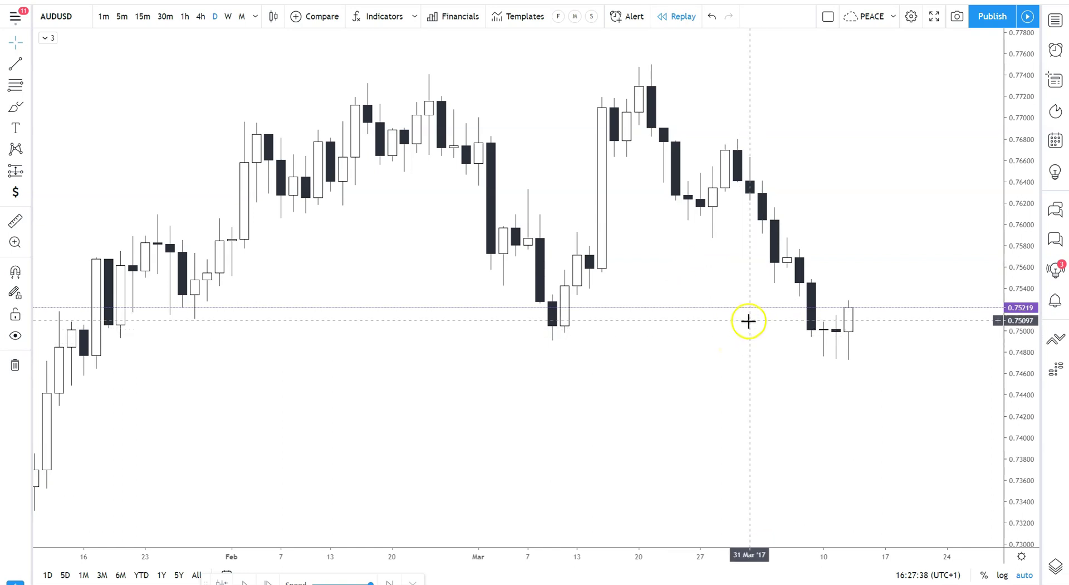
scroll(581, 443, "up", 2)
left_click(581, 443)
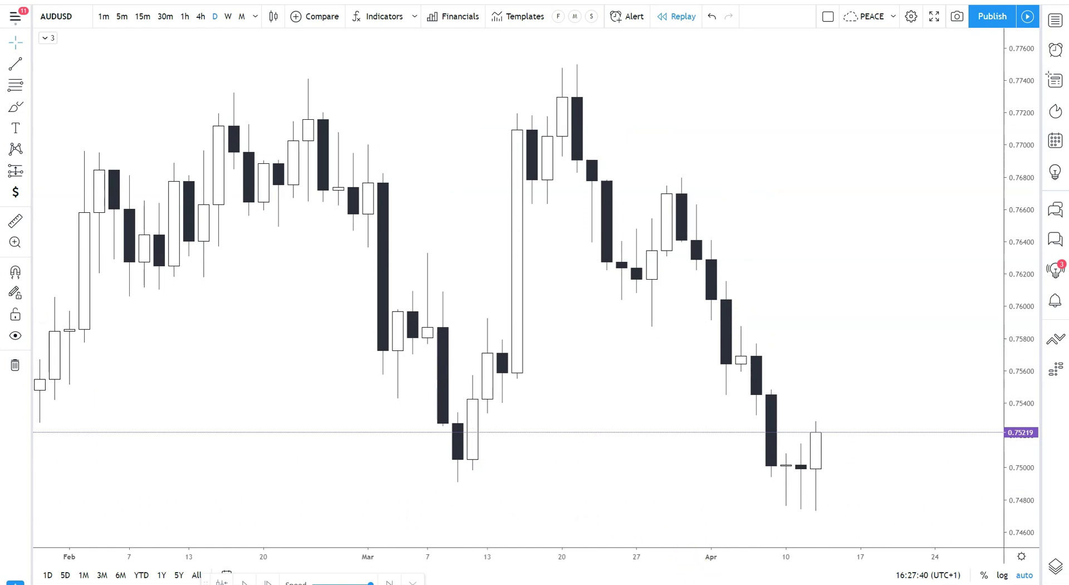
key("alt+f")
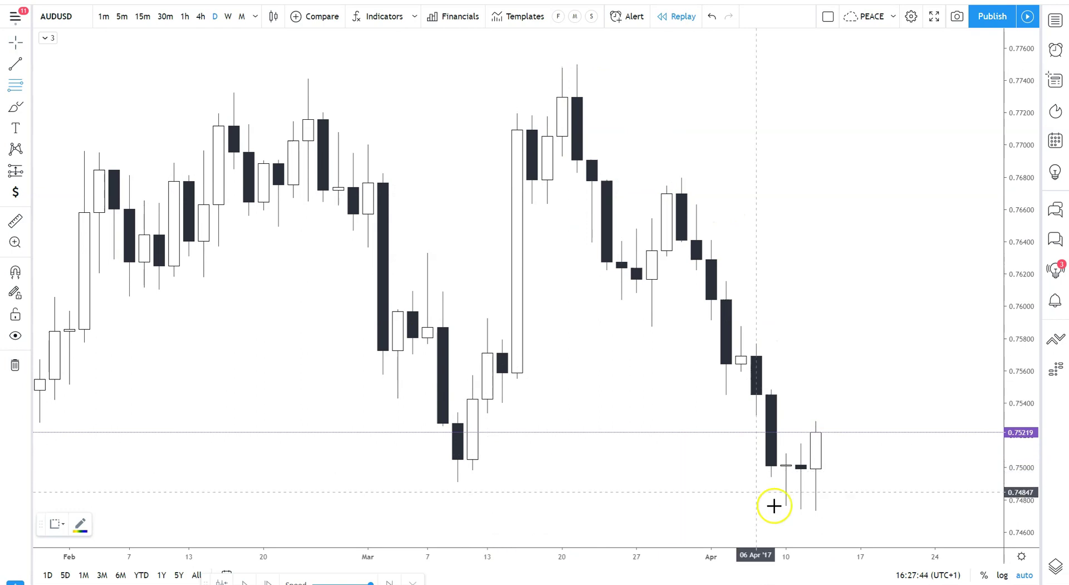
left_click(672, 177)
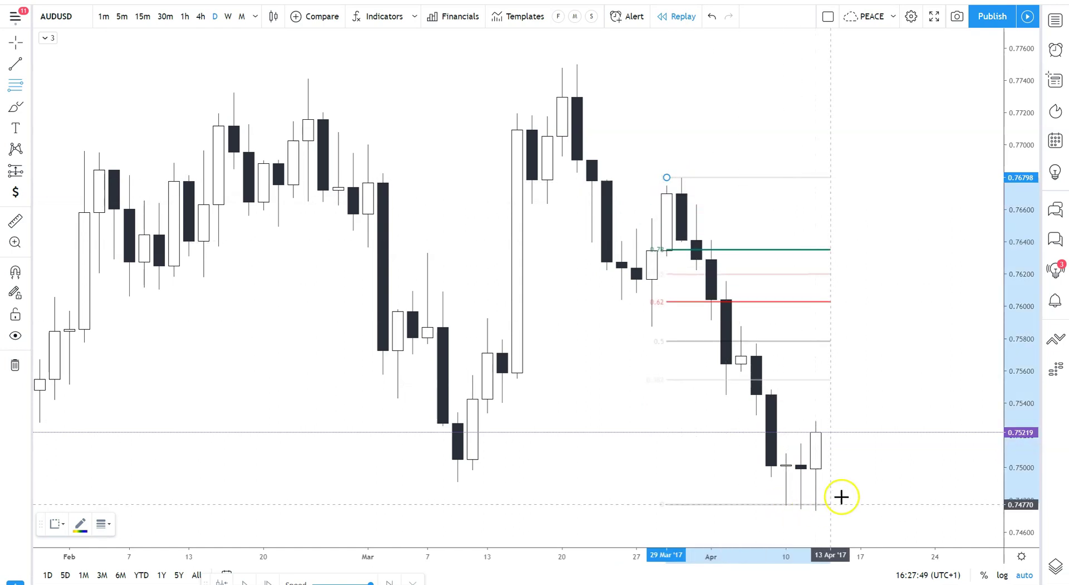
left_click(863, 511)
left_click_drag(861, 510, 968, 509)
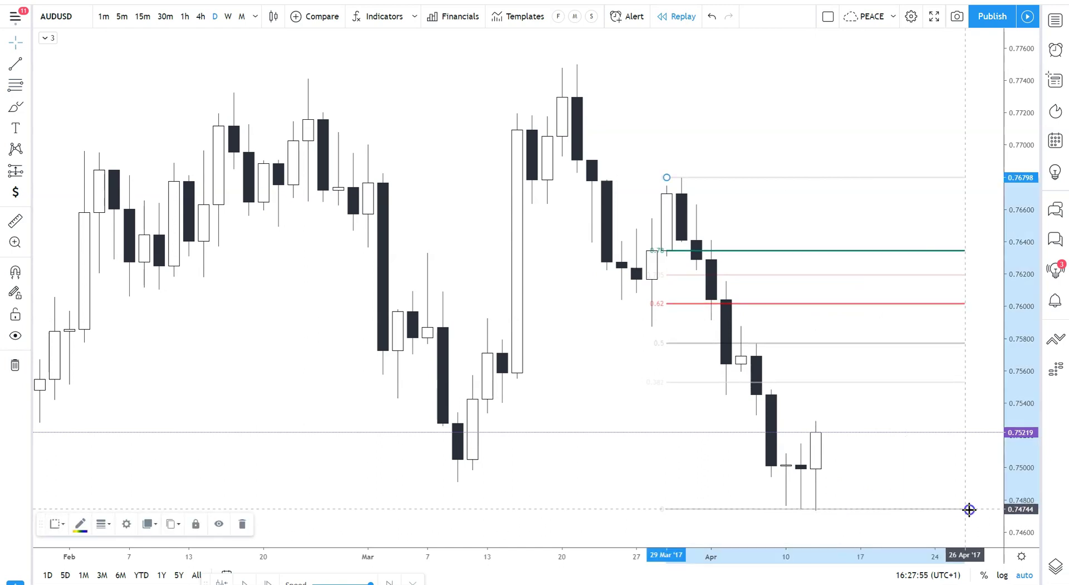
left_click(592, 407)
Step: Extend the Fib Retracement's end point to 3 May '17 at about 0.74733
left_click_drag(759, 108, 677, 103)
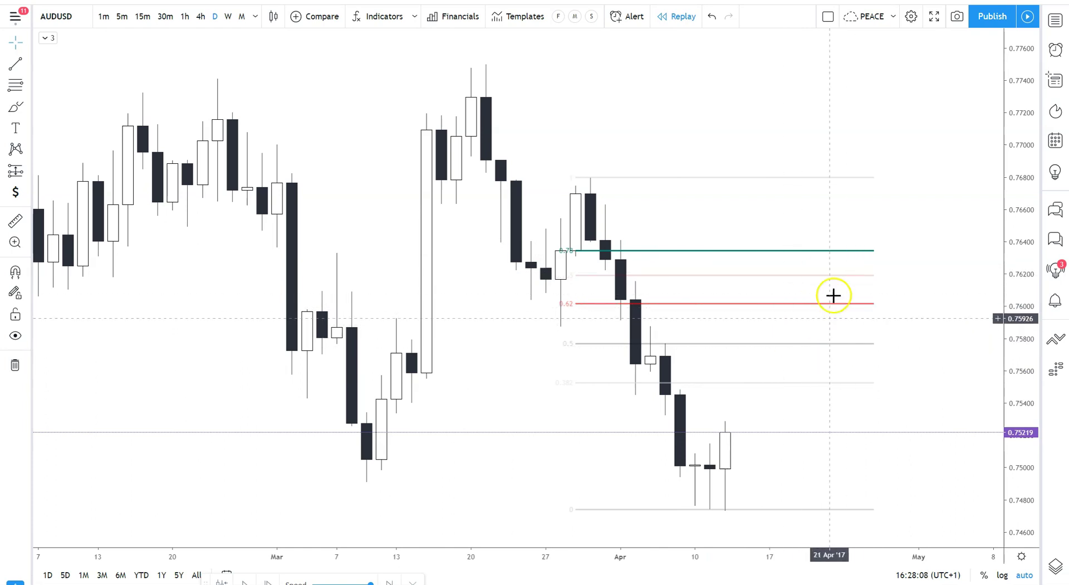
scroll(809, 120, "down", 2)
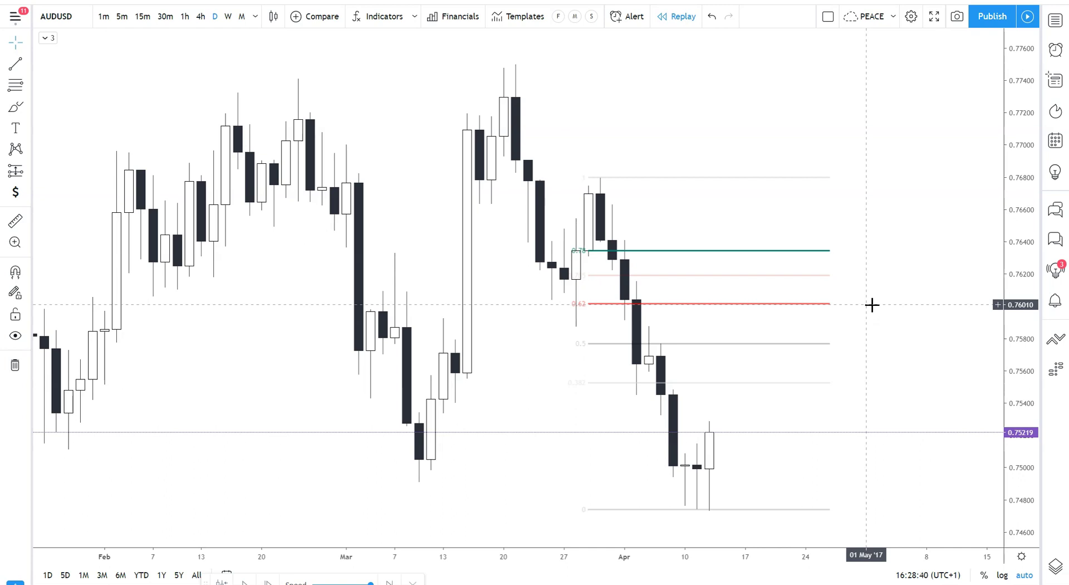
left_click_drag(830, 510, 889, 511)
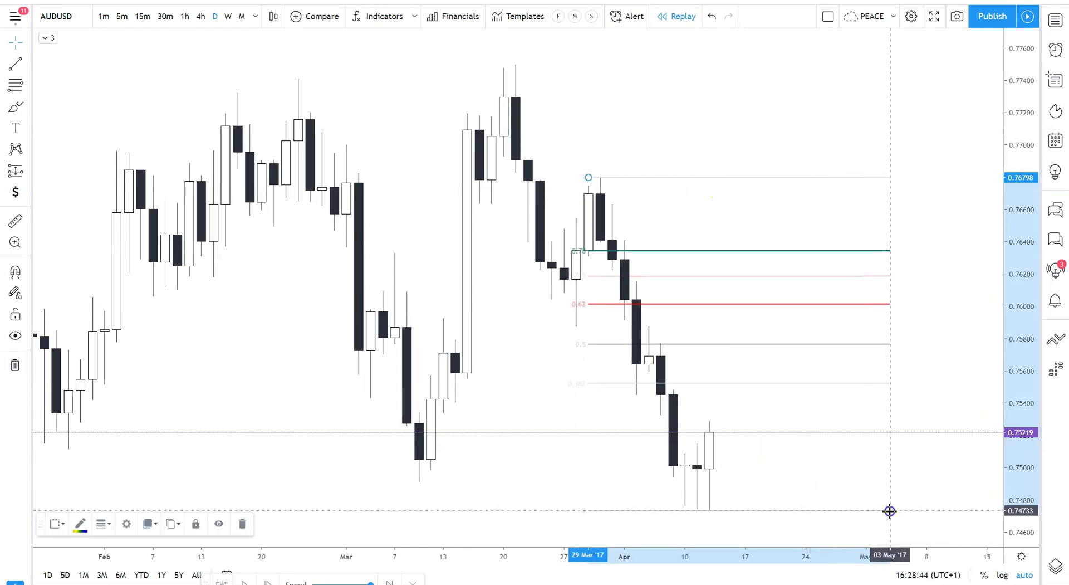
left_click(640, 122)
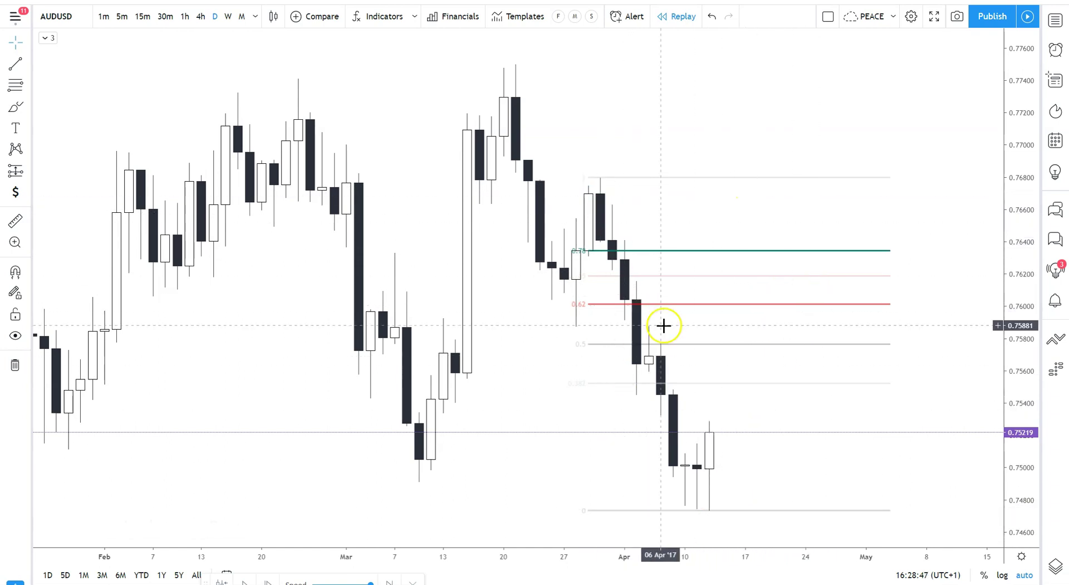
Step: In the Fib Retracement settings, turn off the 0.382 level and change the 0.62 level to 0.618
double_click(589, 178)
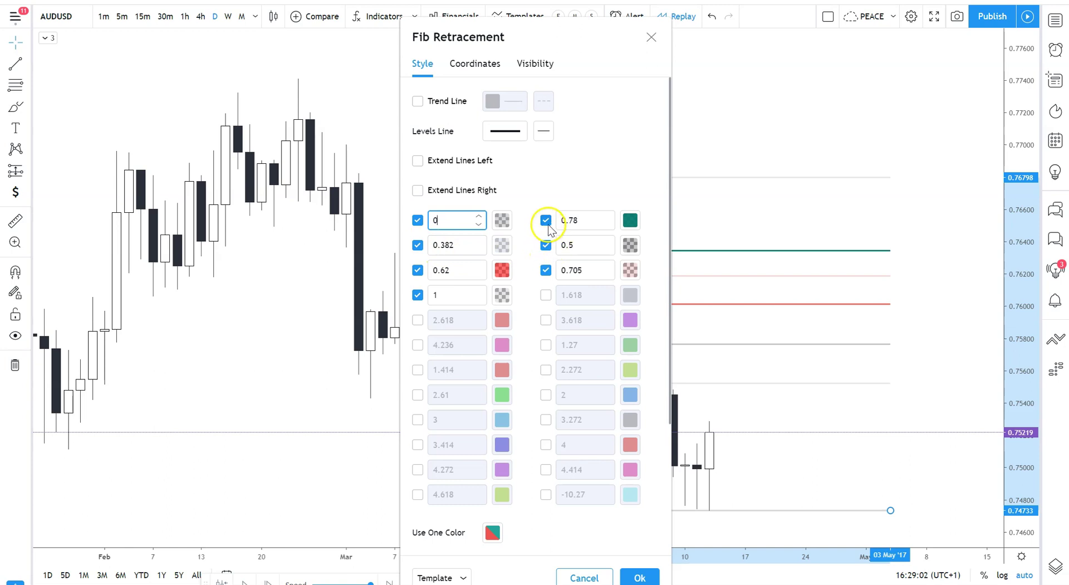
left_click(418, 245)
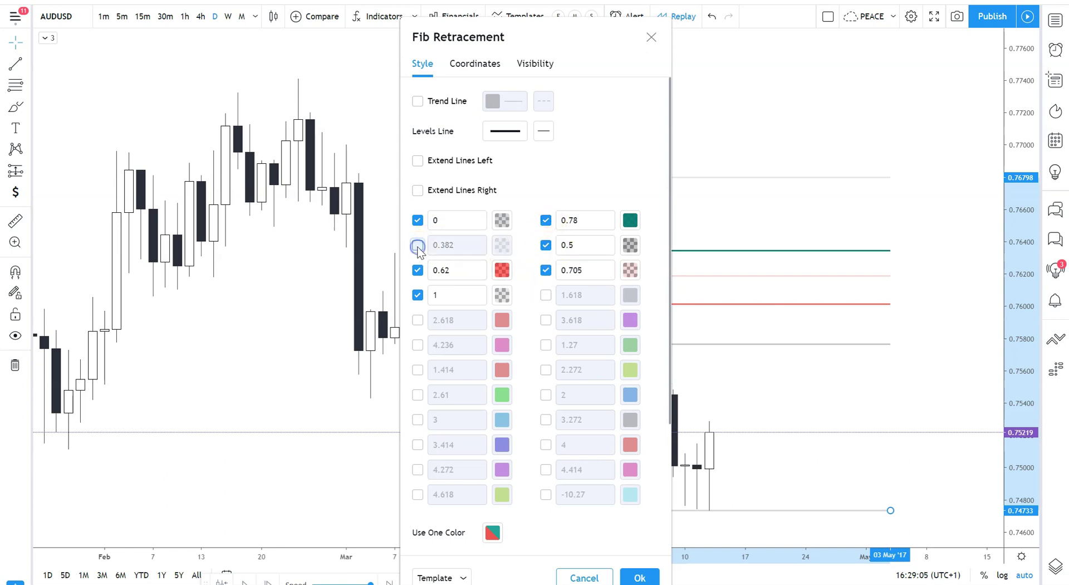
left_click(451, 271)
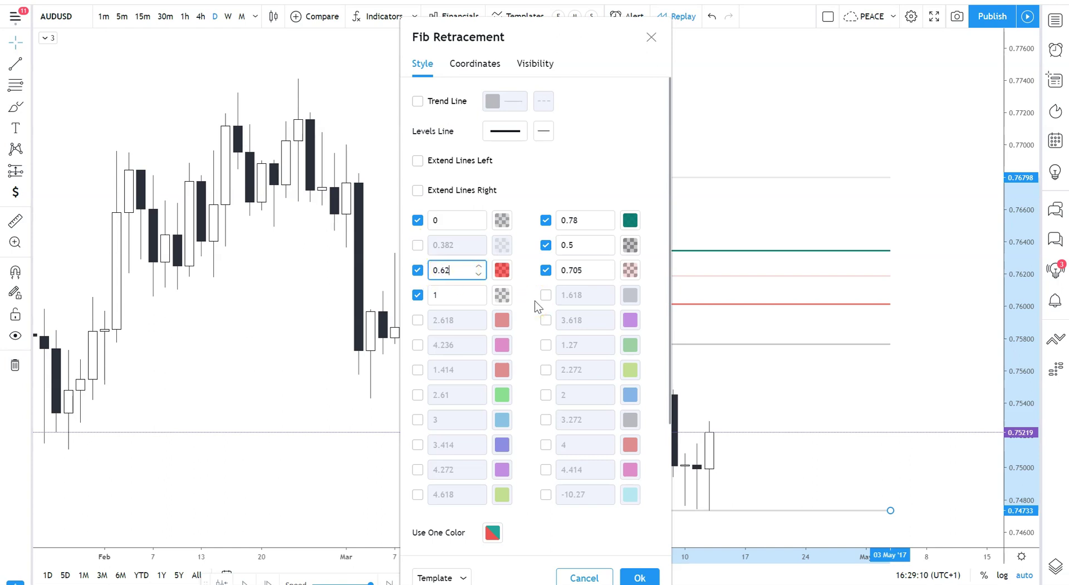
type("8")
left_click(535, 299)
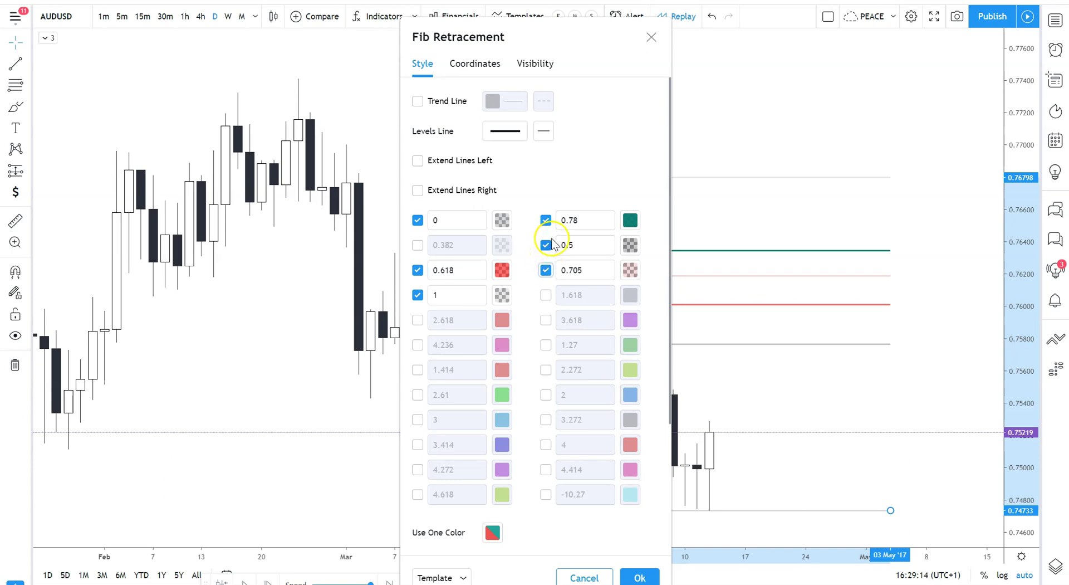
Step: Turn off the 0.78 and 0.5 retracement levels and apply the settings
left_click(546, 220)
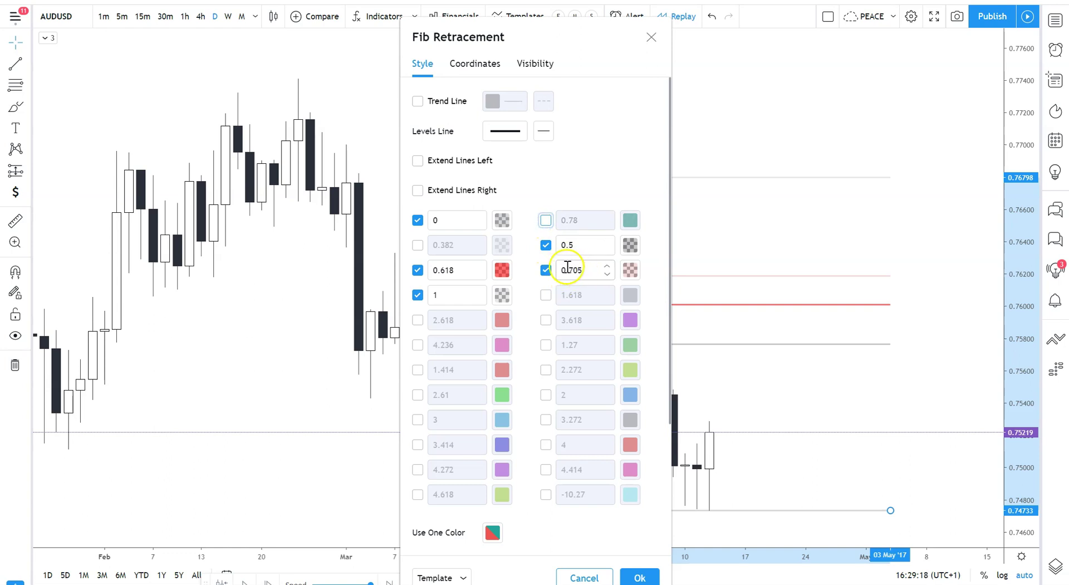
left_click(546, 245)
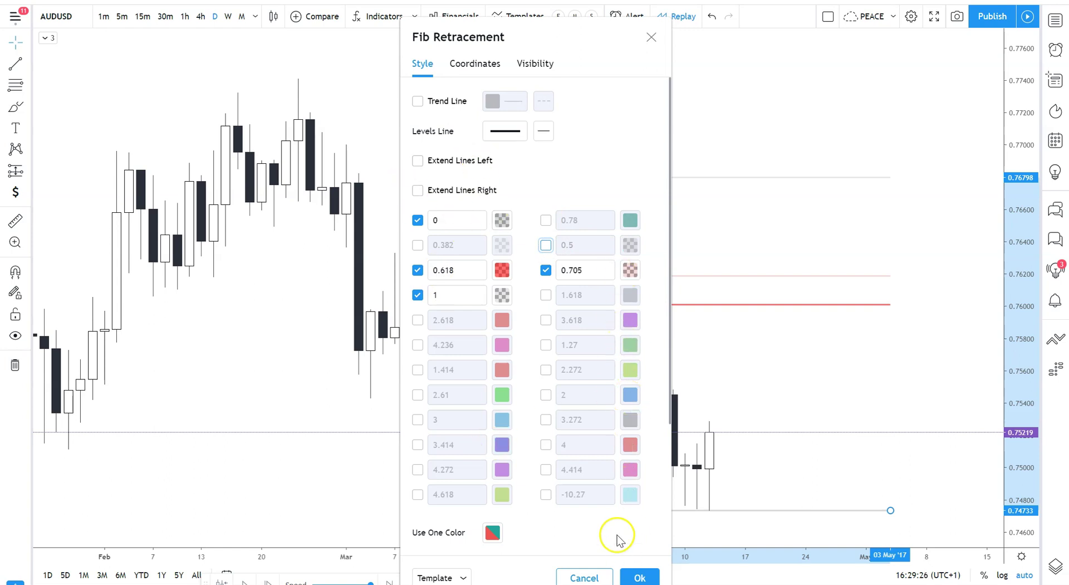
left_click_drag(582, 39, 559, 36)
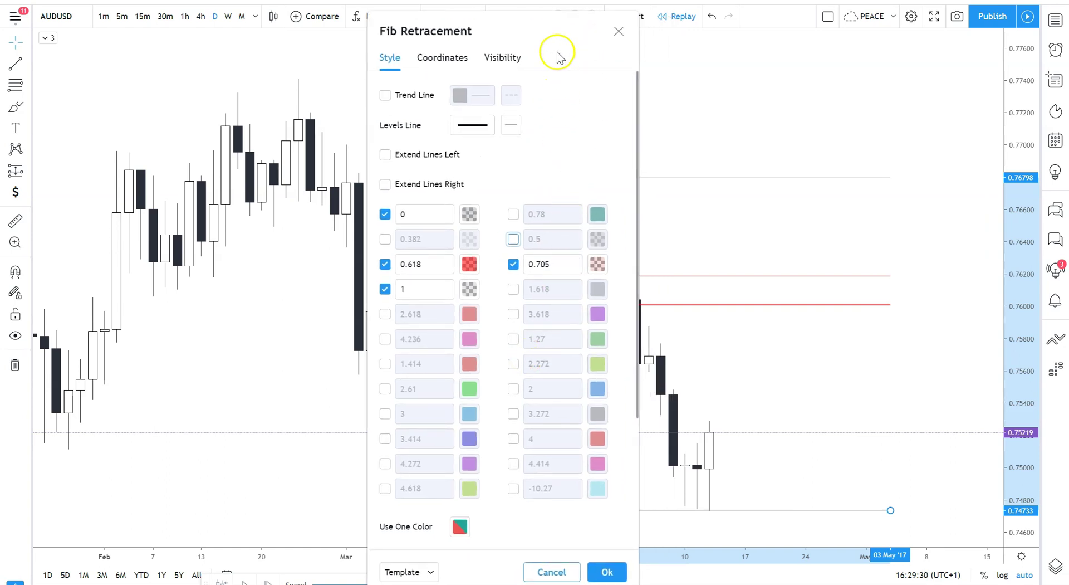
left_click_drag(541, 30, 539, 30)
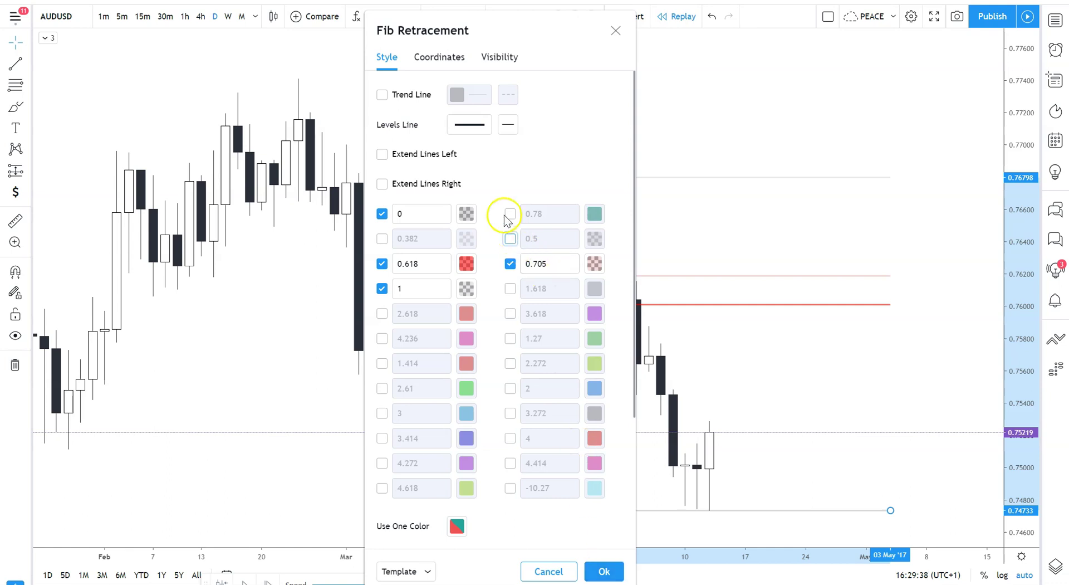
left_click(527, 21)
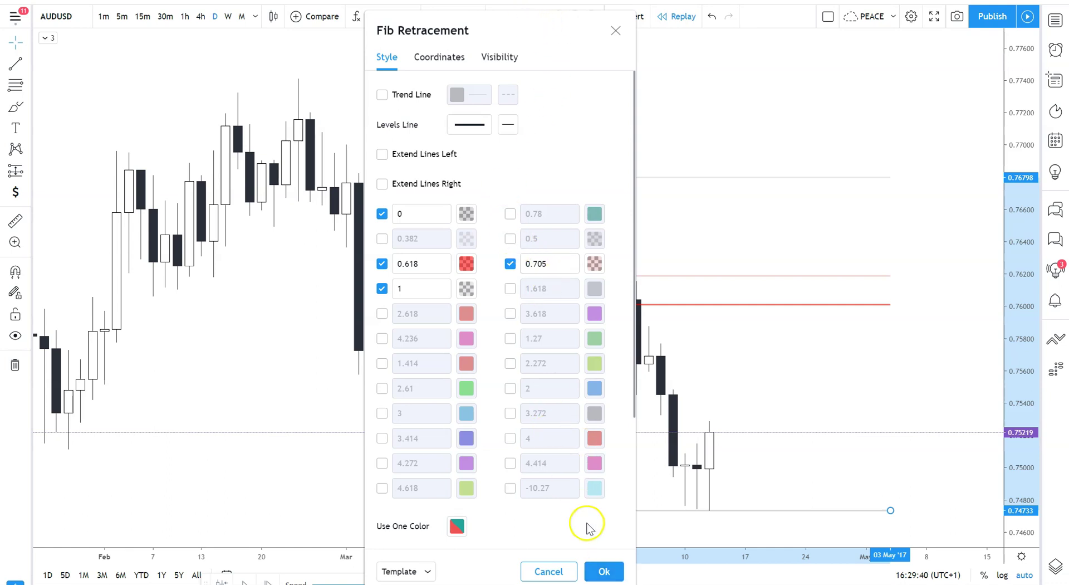
left_click(603, 568)
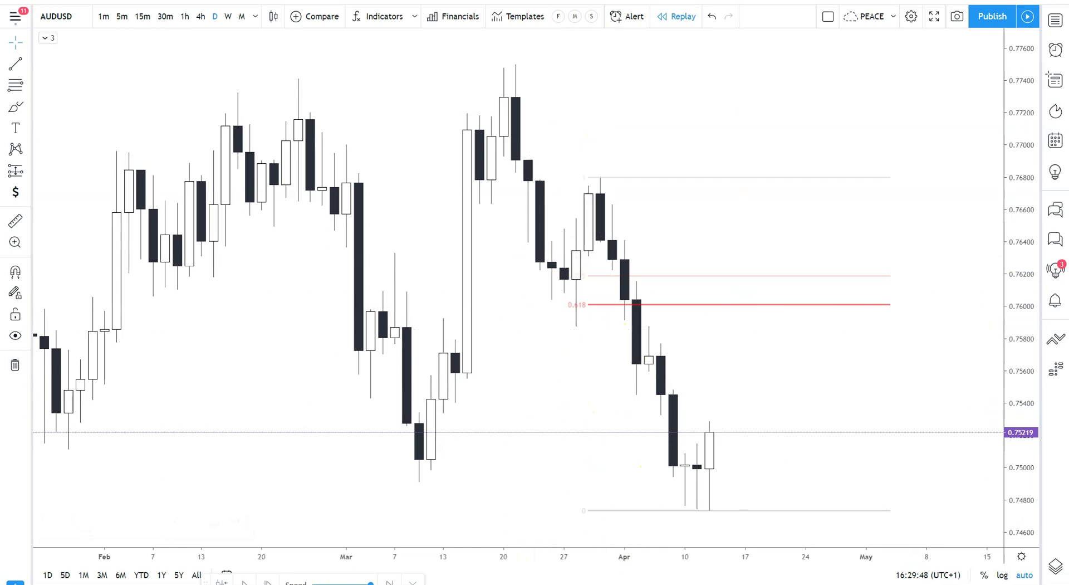
Step: Draw a rectangle between the 0.705 and 0.618 levels, from about 0.76194 to 0.76014, spanning 29 Mar to 12 May '17
key("alt+shift+r")
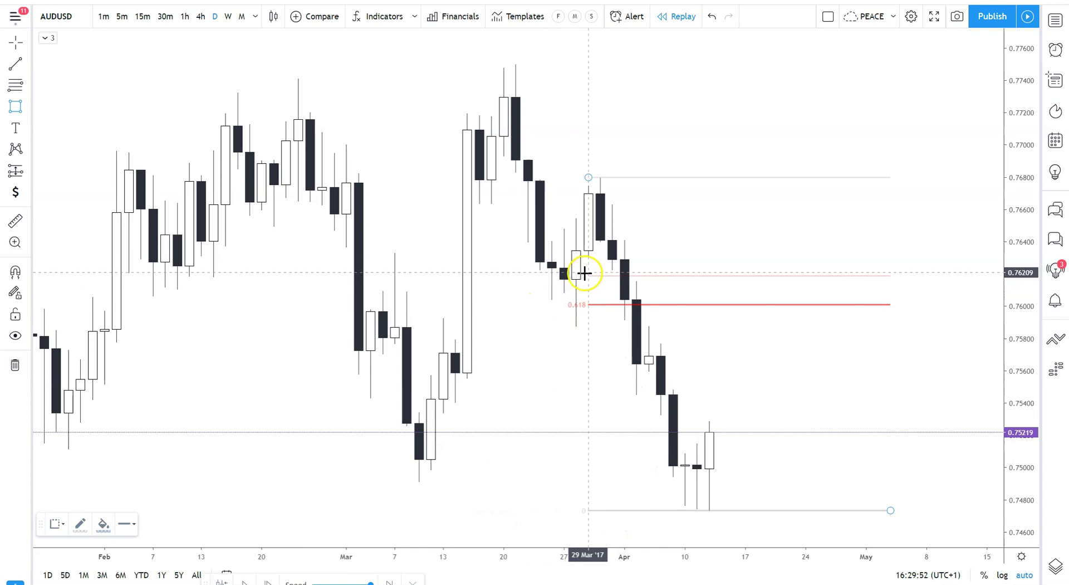
mouse_move(588, 275)
left_mouse_down()
mouse_move(671, 292)
mouse_move(977, 303)
left_mouse_up()
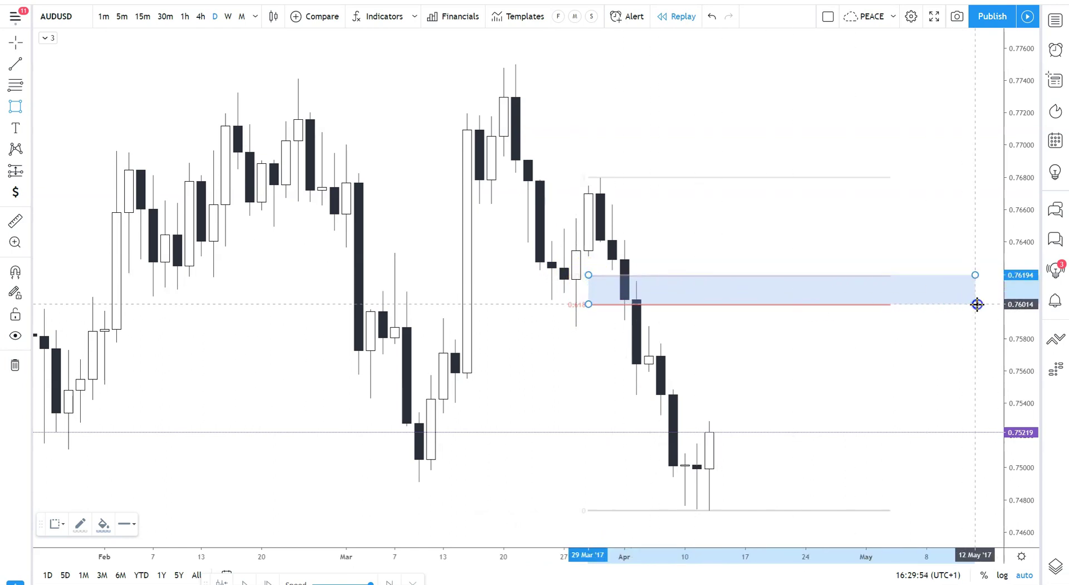
left_click(952, 239)
Step: Sketch a brush stroke rising from the latest candle toward the shaded retracement zone
left_click_drag(859, 208, 773, 210)
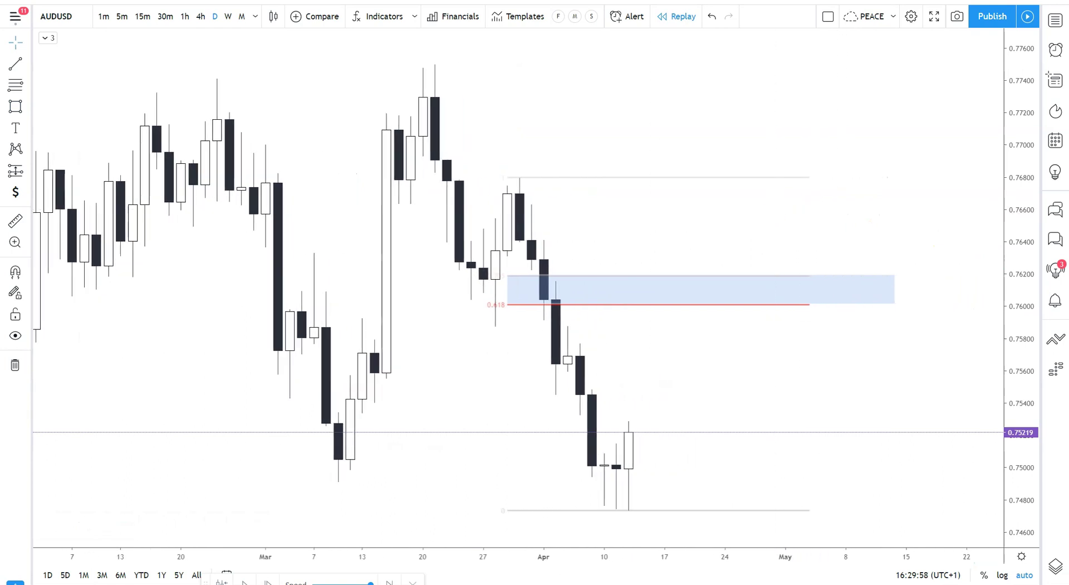
key("alt+shift+b")
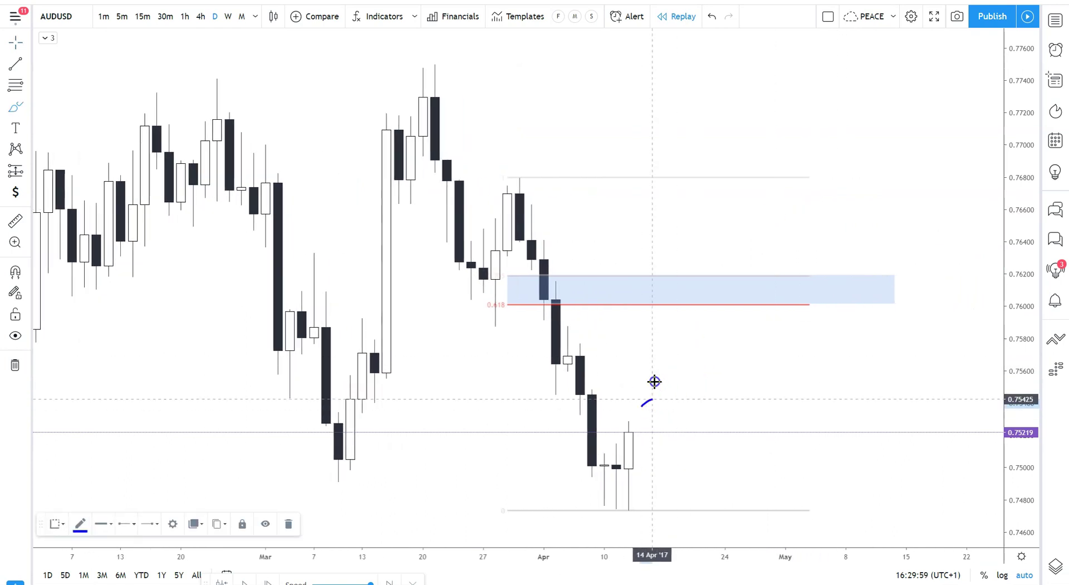
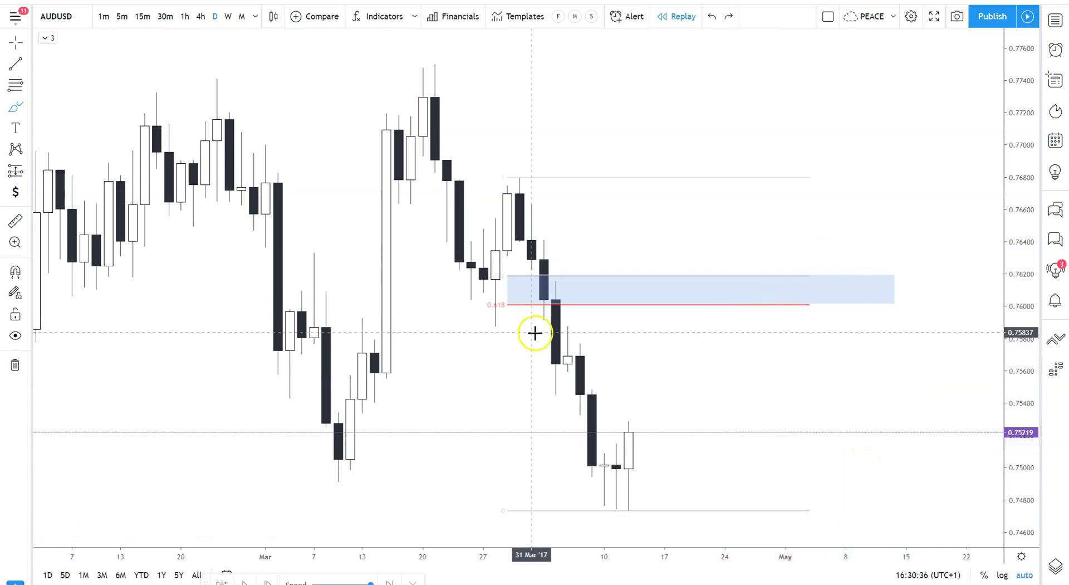
left_click(554, 334)
scroll(556, 334, "down", 3)
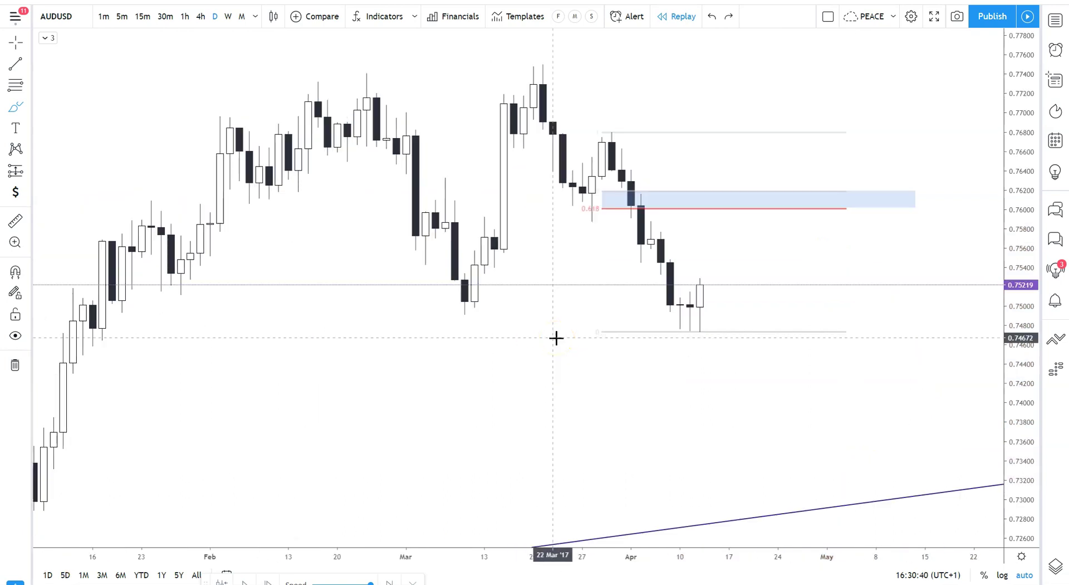
scroll(556, 337, "up", 2)
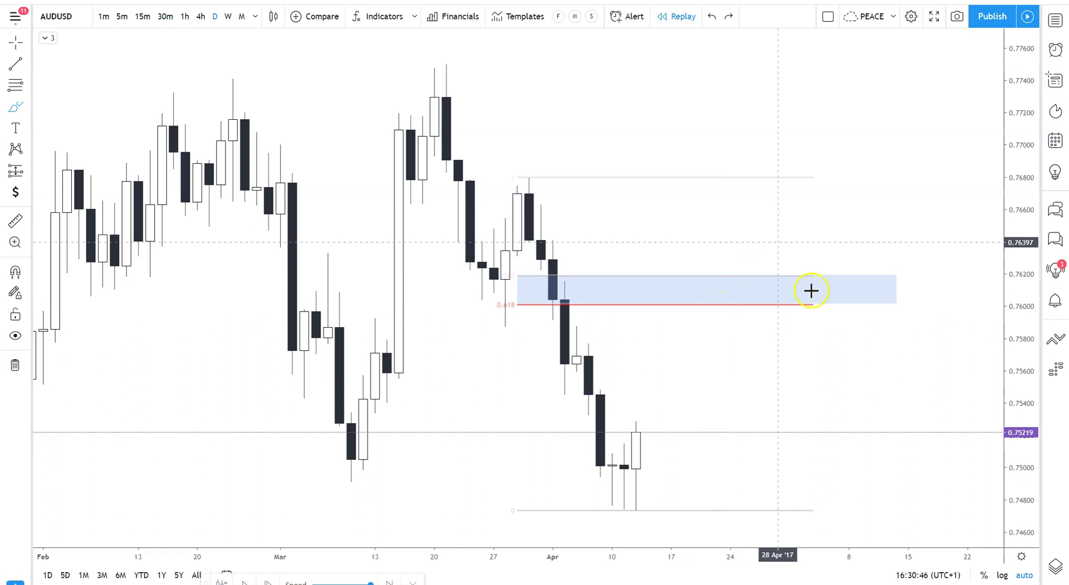
left_click(753, 315)
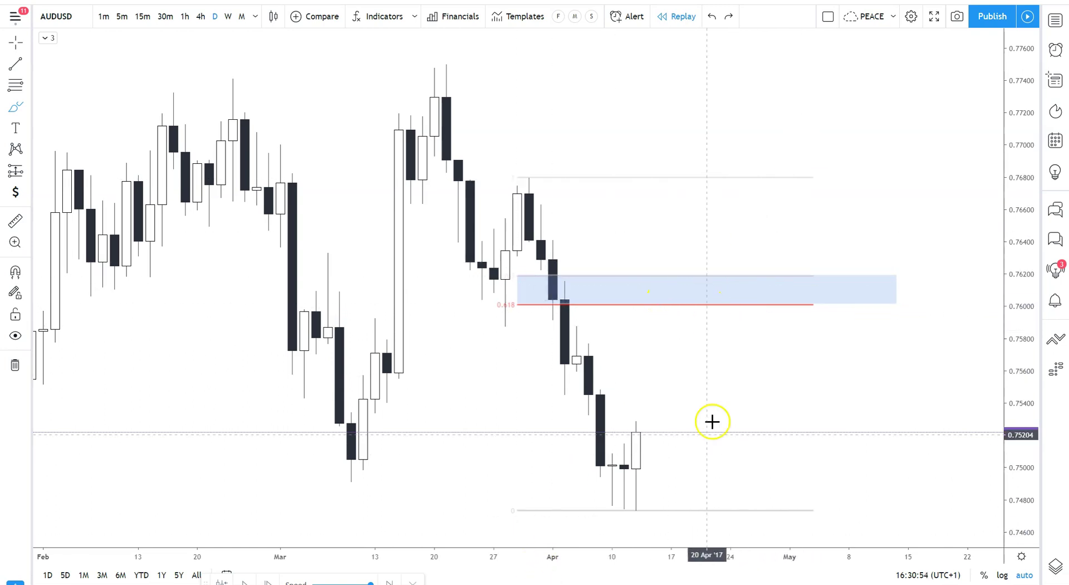
Step: Place a short position on 24 Apr '17 with entry at 0.76014, stop at 0.76603 and target at 0.74530
key("alt+shift+r")
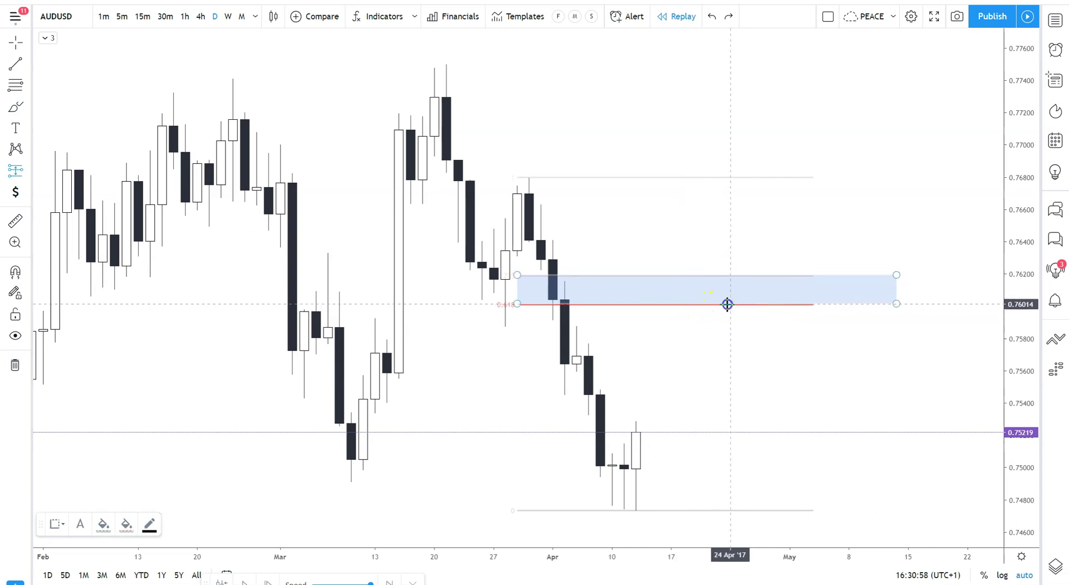
mouse_move(727, 304)
left_mouse_down()
mouse_move(740, 186)
mouse_move(735, 208)
left_mouse_up()
left_click_drag(730, 394, 725, 543)
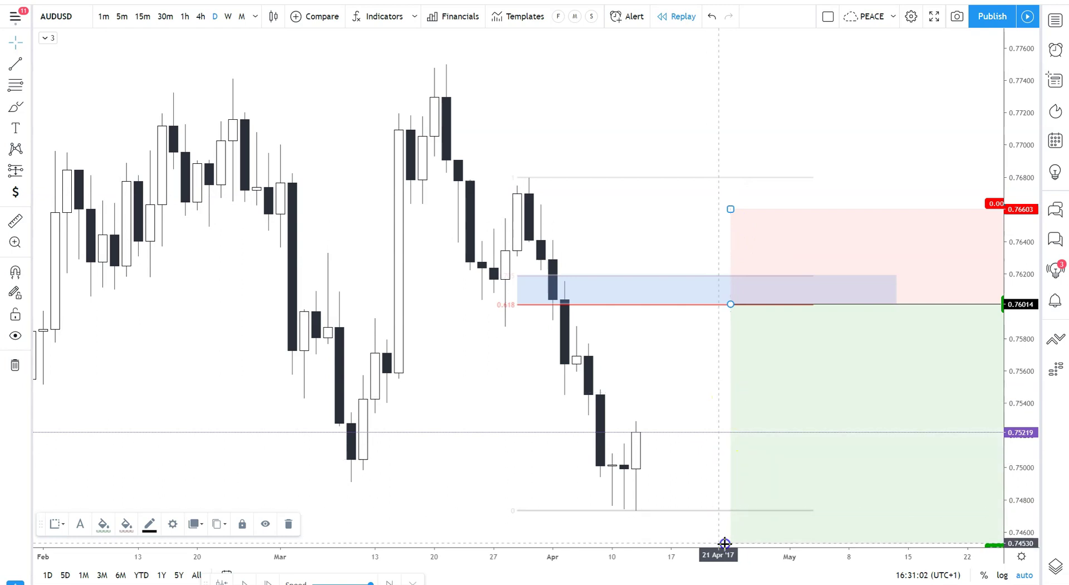
left_click(696, 205)
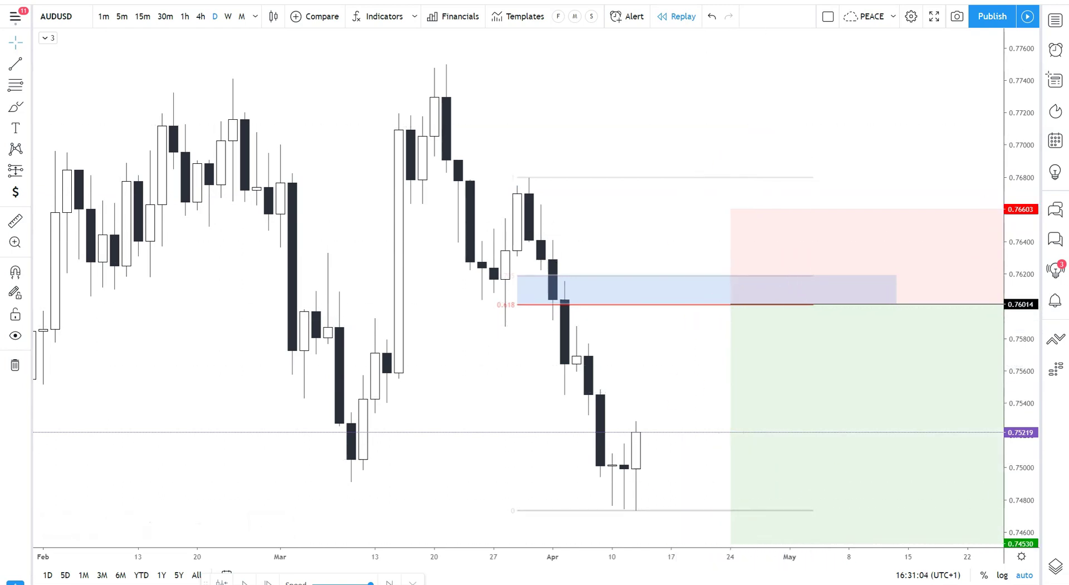
Step: Sketch a brush curve peaking just under the 0.618 level and falling into the short position's target area, and delete it
left_click_drag(656, 446, 692, 440)
mouse_move(735, 338)
left_mouse_down()
mouse_move(759, 313)
mouse_move(800, 395)
left_mouse_up()
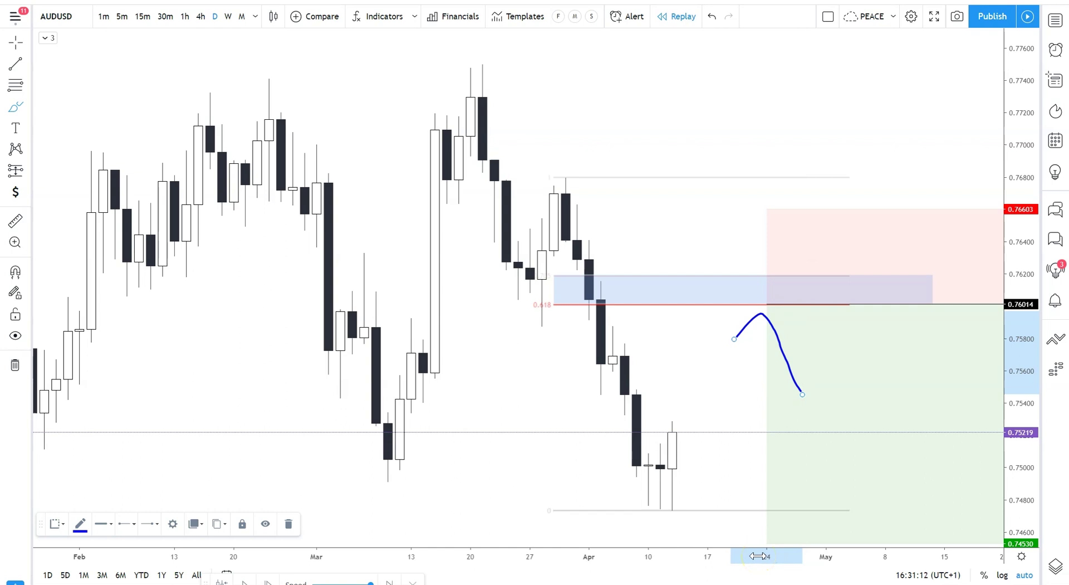
key("Delete")
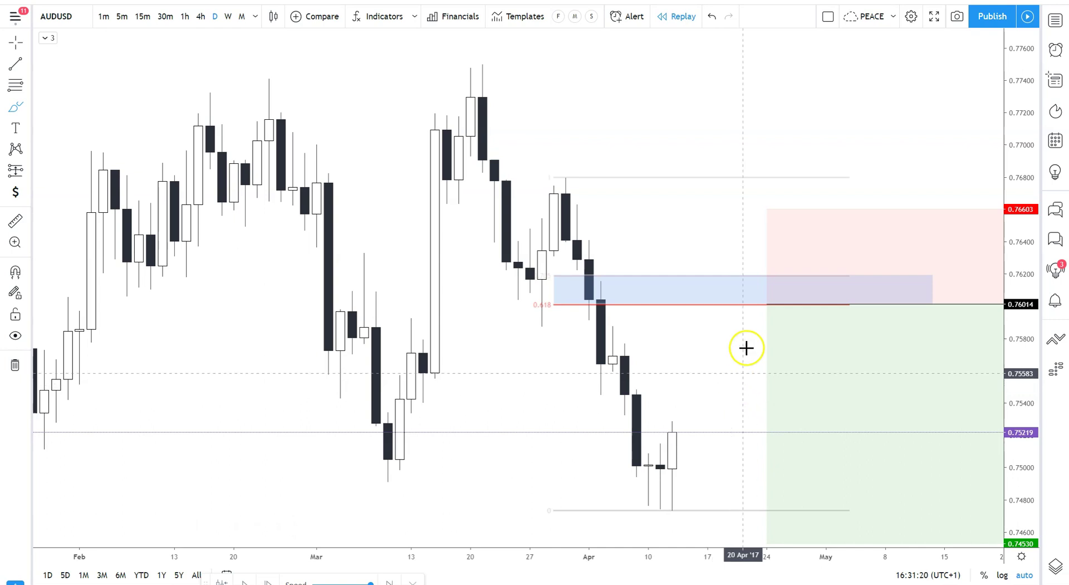
left_click(759, 186)
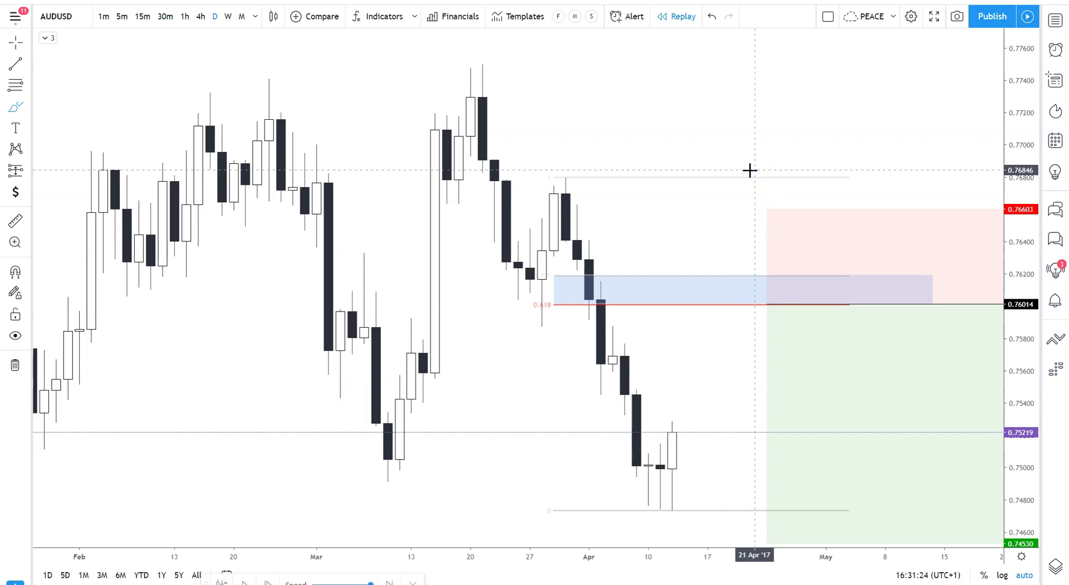
left_click(802, 450)
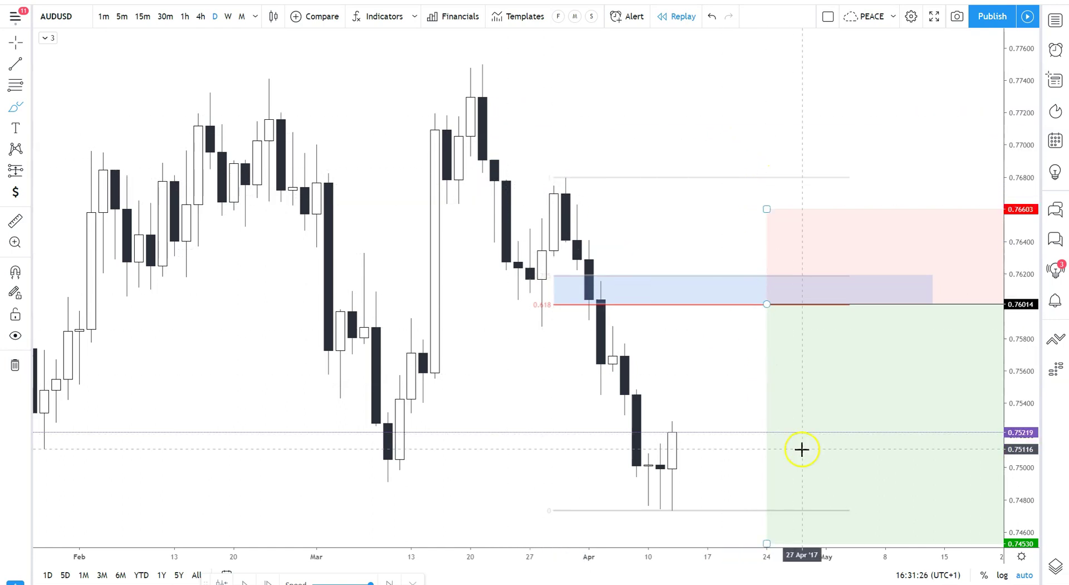
left_click(753, 389)
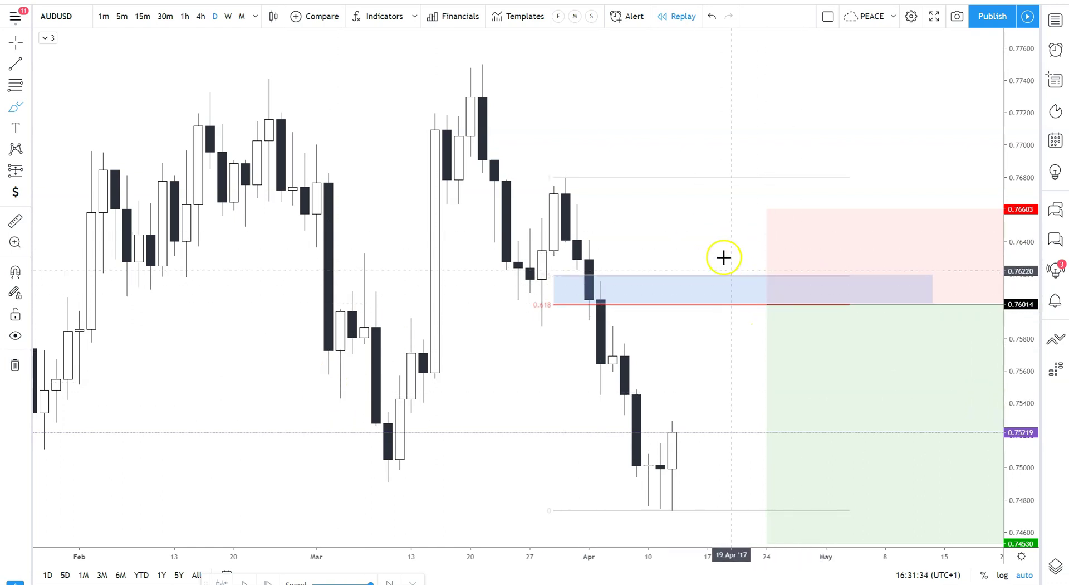
left_click(768, 289)
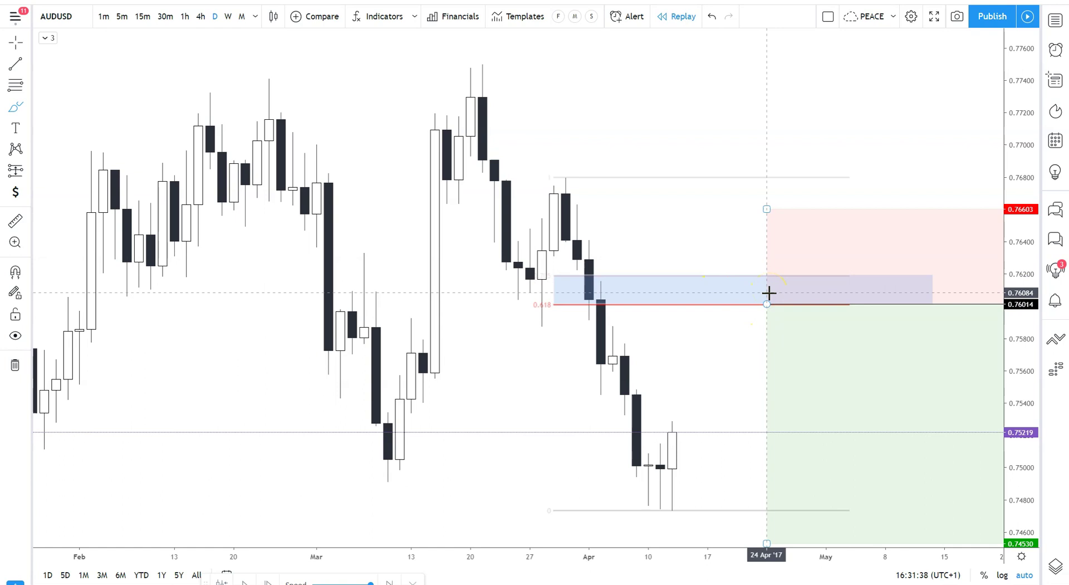
left_click(720, 329)
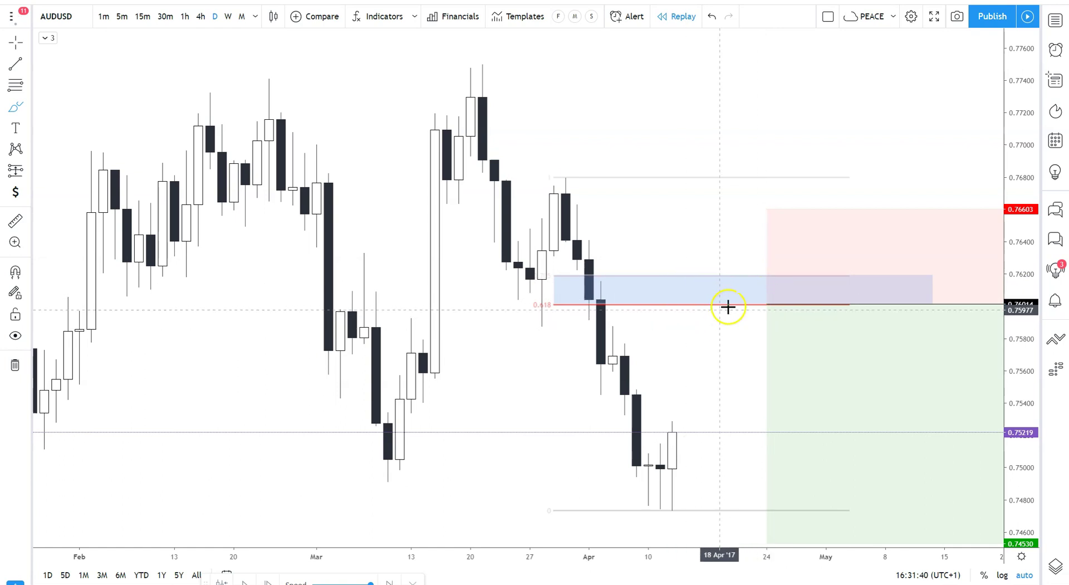
left_click_drag(847, 246, 817, 244)
left_click(735, 332)
left_click(563, 571)
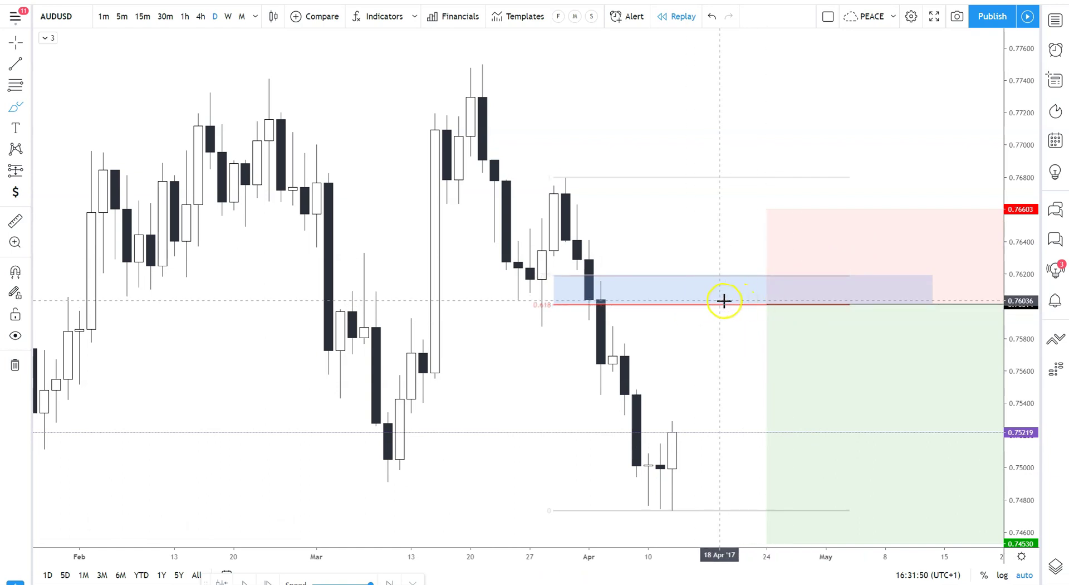
Step: Mark the lower and upper edges of the shaded zone with brush strokes starting near 18 Apr '17, and delete both strokes
left_click_drag(721, 305, 837, 299)
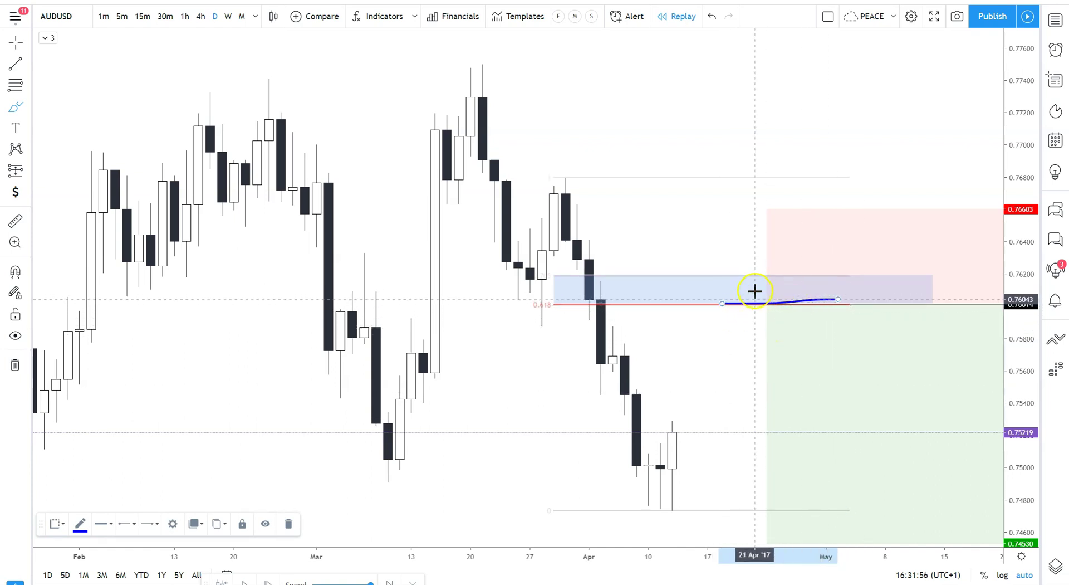
left_click_drag(720, 273, 812, 273)
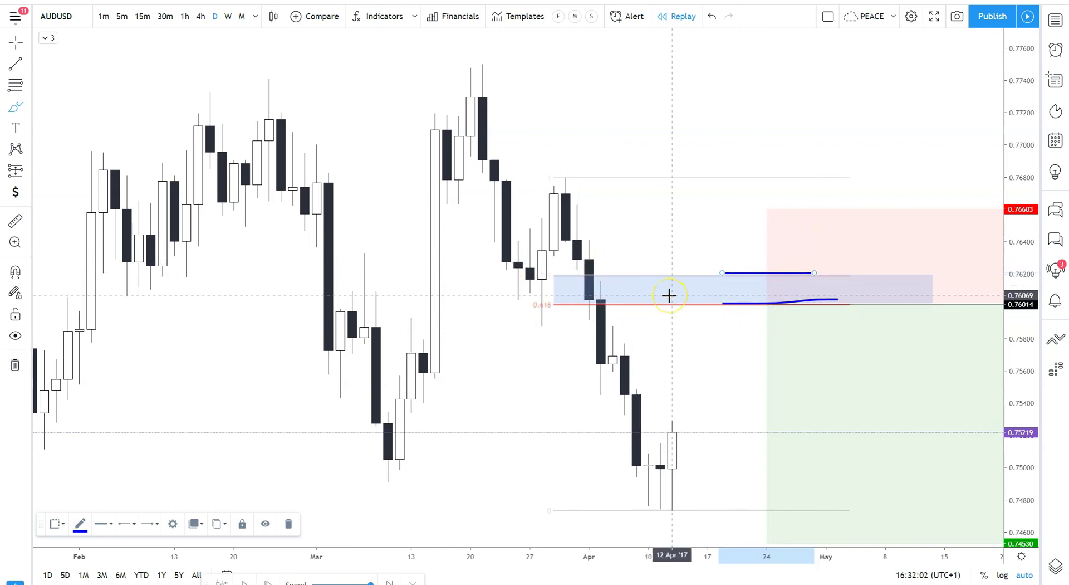
left_click(680, 342)
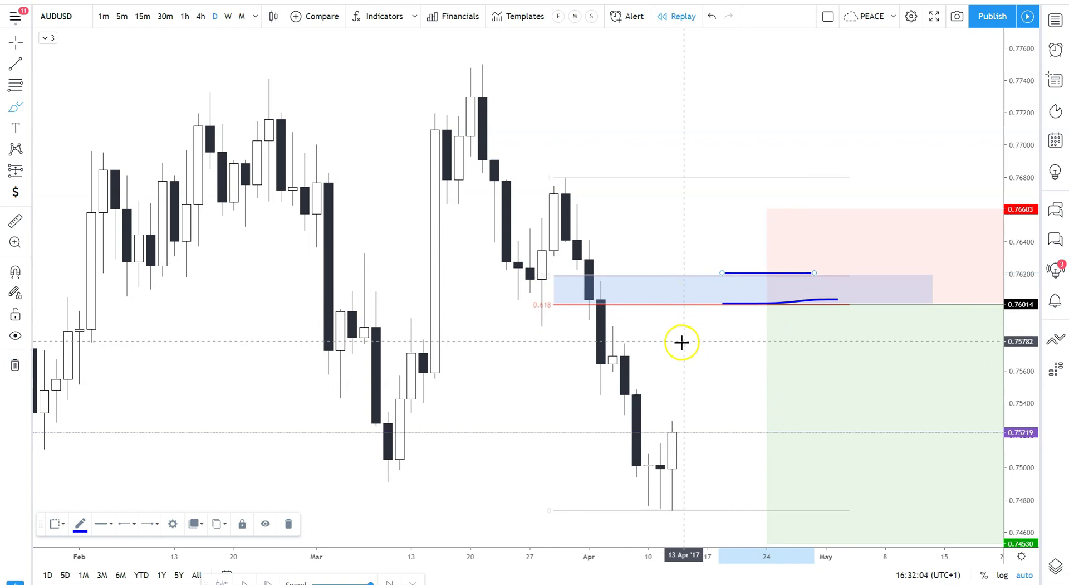
key("Delete")
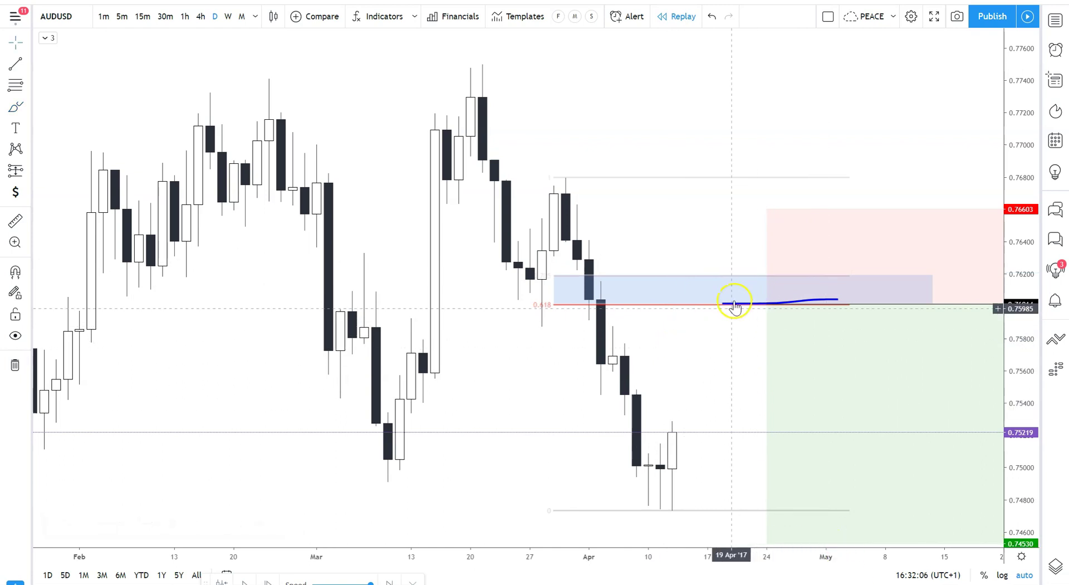
left_click(735, 305)
key("Delete")
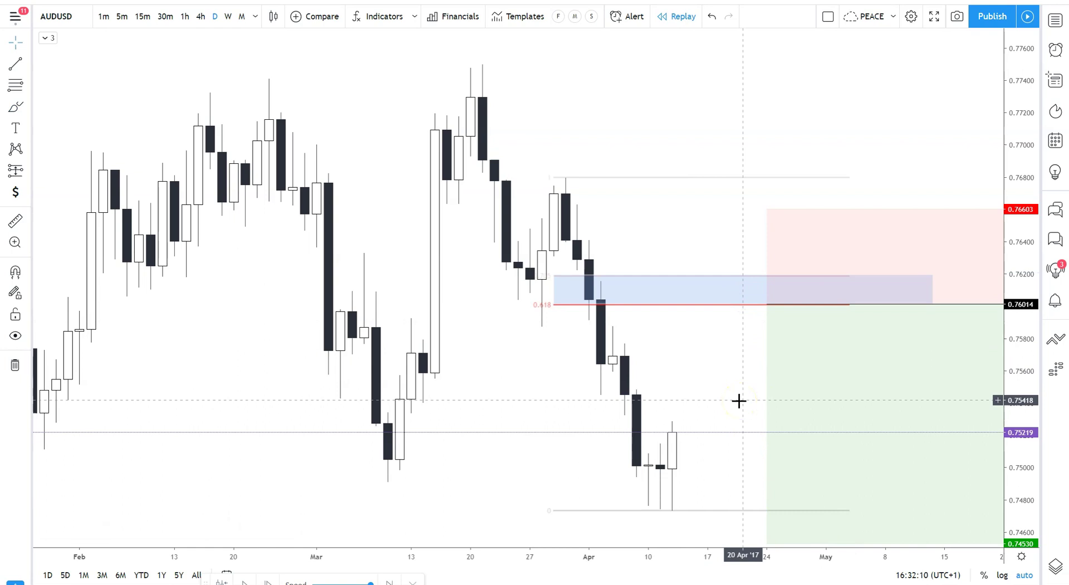
Step: Below the candles, brush-sketch a fall through the rising trend line with a circled rebound, plus a separate zigzag price range
scroll(699, 335, "down", 1)
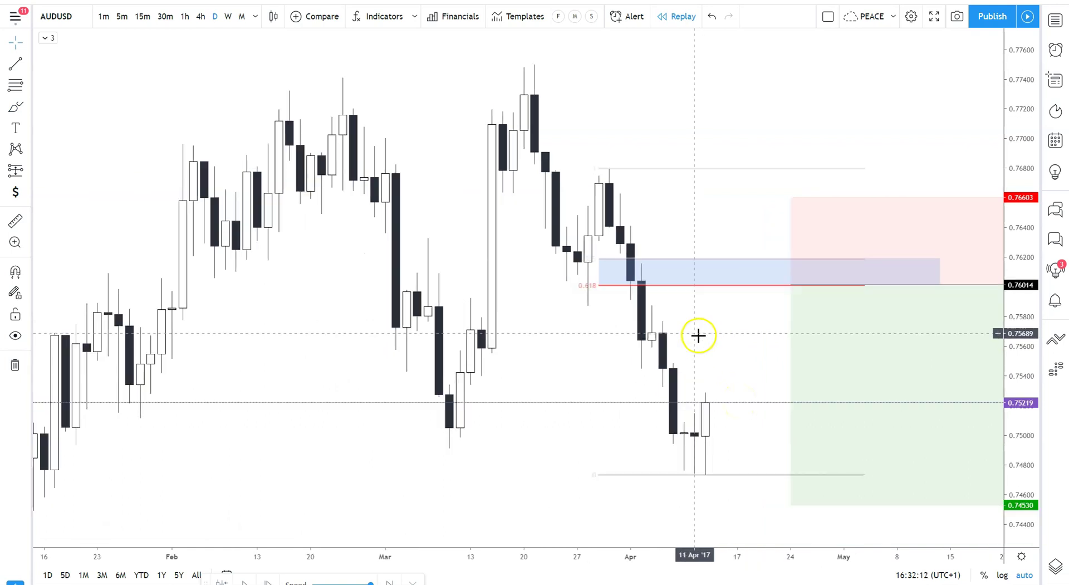
scroll(698, 335, "down", 1)
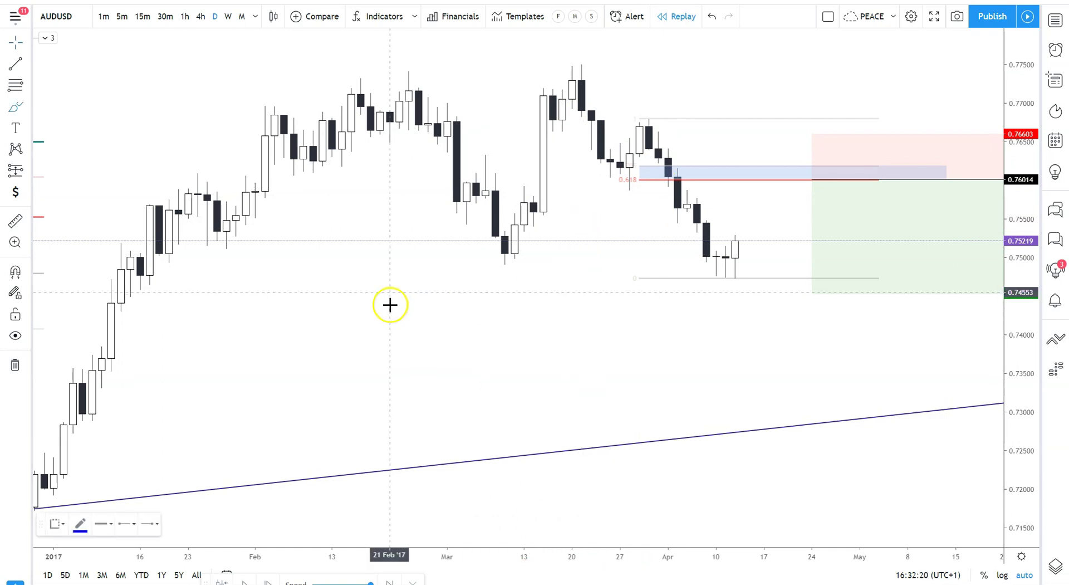
mouse_move(381, 240)
left_mouse_down()
mouse_move(430, 375)
mouse_move(540, 433)
mouse_move(563, 493)
mouse_move(595, 409)
mouse_move(568, 429)
mouse_move(601, 385)
left_mouse_up()
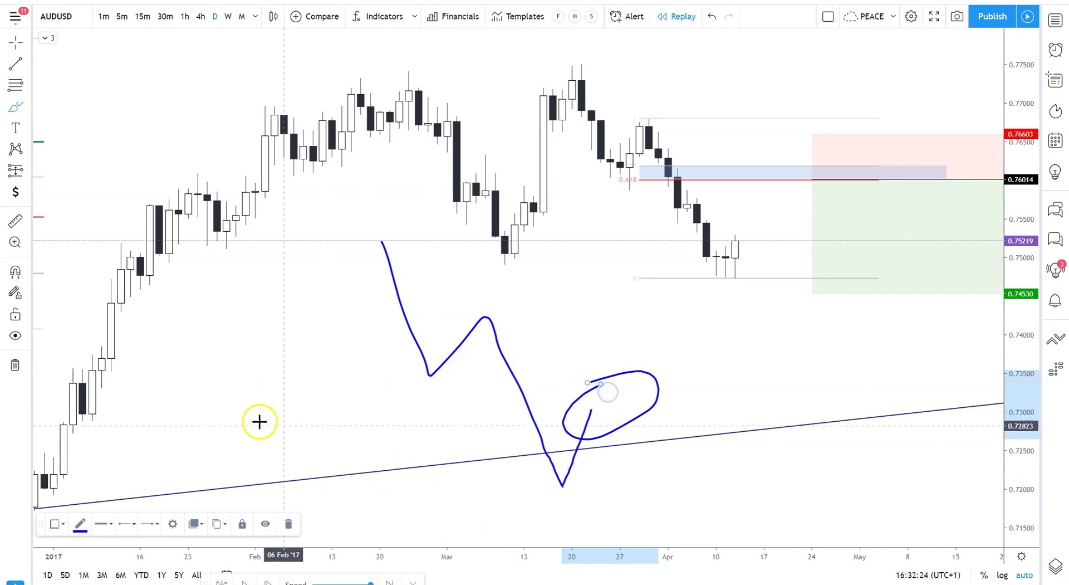
mouse_move(141, 364)
left_mouse_down()
mouse_move(210, 396)
mouse_move(227, 451)
left_mouse_up()
mouse_move(237, 398)
left_mouse_down()
mouse_move(295, 401)
mouse_move(303, 375)
mouse_move(323, 405)
mouse_move(360, 416)
left_mouse_up()
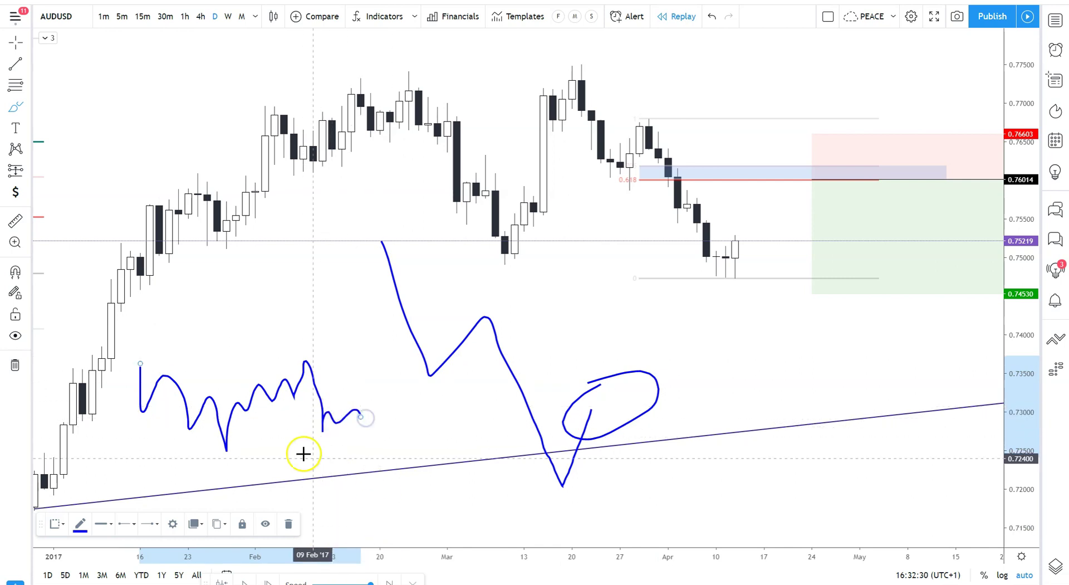
left_click(351, 411)
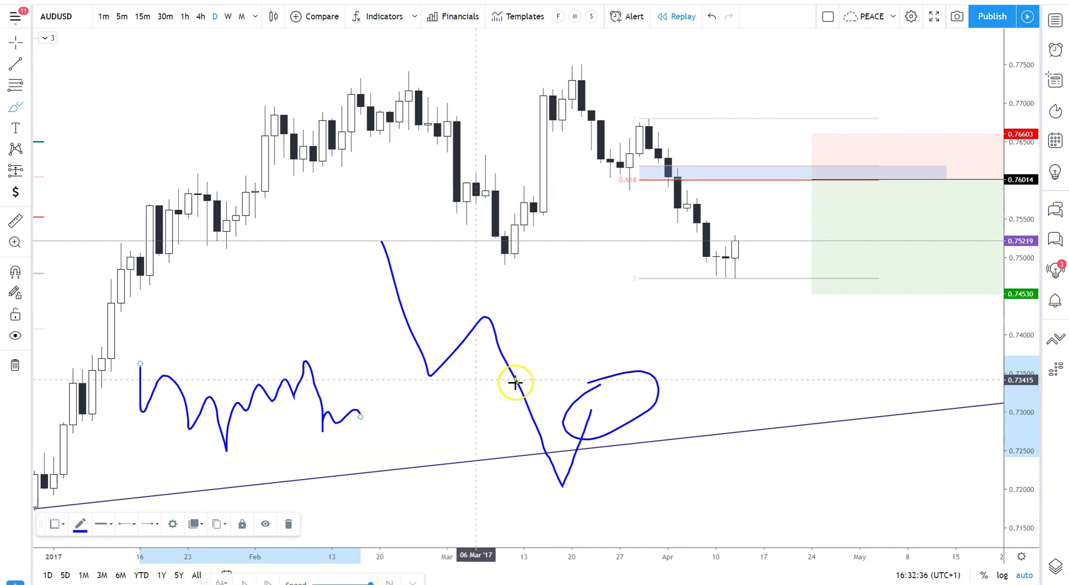
Step: Delete the zigzag, the circle and the falling-price brush strokes below the candles
key("Delete")
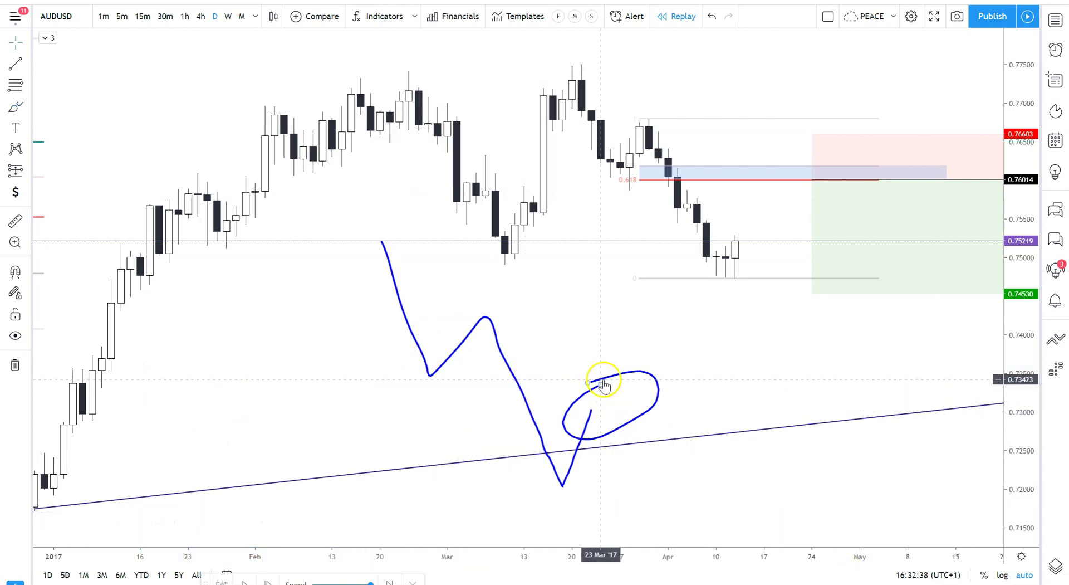
key("Delete")
left_click(592, 416)
key("Delete")
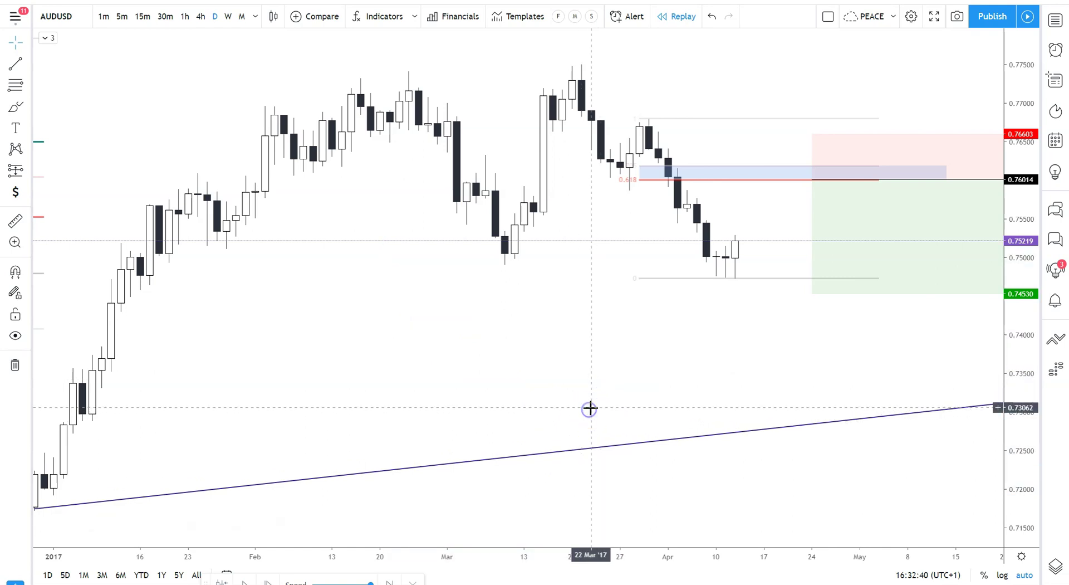
Step: Trace the price swings with brush curves, circle the January, March and April turning areas, and sketch a descending arrow beneath them
left_click(16, 106)
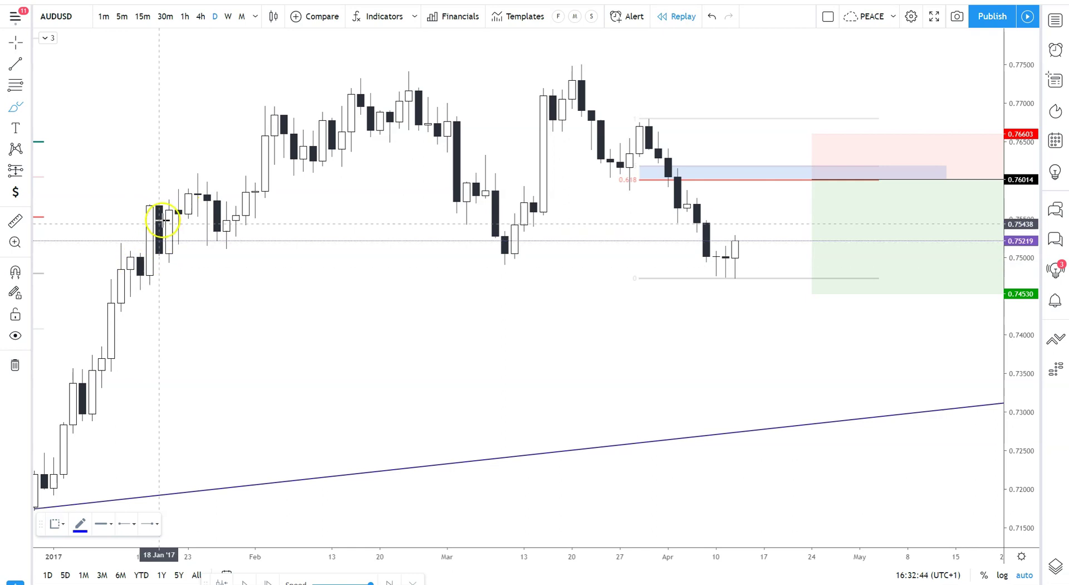
mouse_move(160, 235)
left_mouse_down()
mouse_move(418, 109)
mouse_move(470, 195)
mouse_move(458, 215)
mouse_move(504, 153)
mouse_move(471, 192)
mouse_move(488, 189)
left_mouse_up()
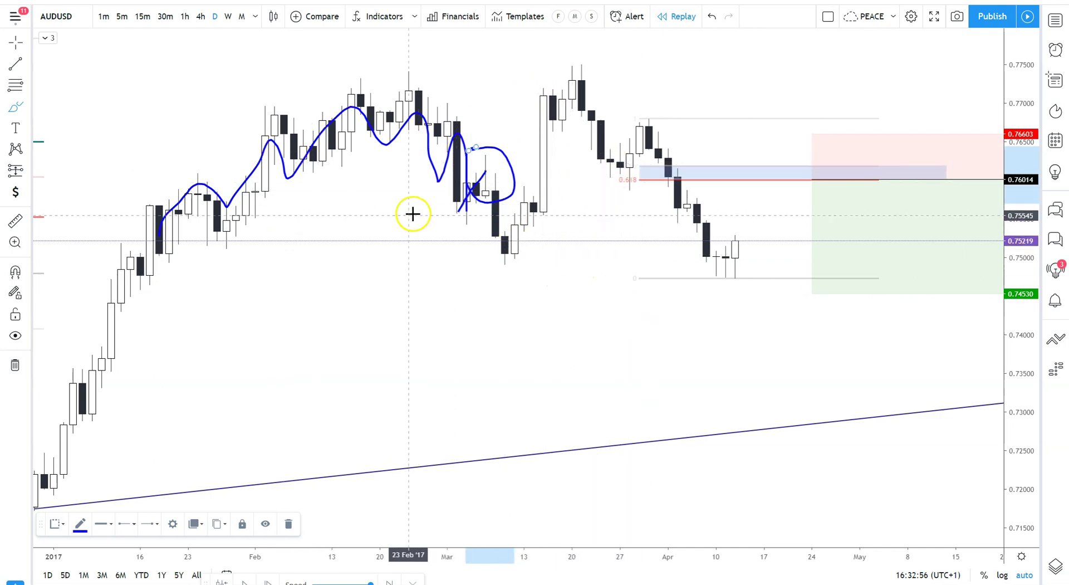
mouse_move(266, 186)
left_mouse_down()
mouse_move(459, 255)
mouse_move(553, 187)
mouse_move(671, 343)
mouse_move(696, 304)
left_mouse_up()
left_click_drag(505, 243, 476, 265)
left_click_drag(683, 265, 717, 274)
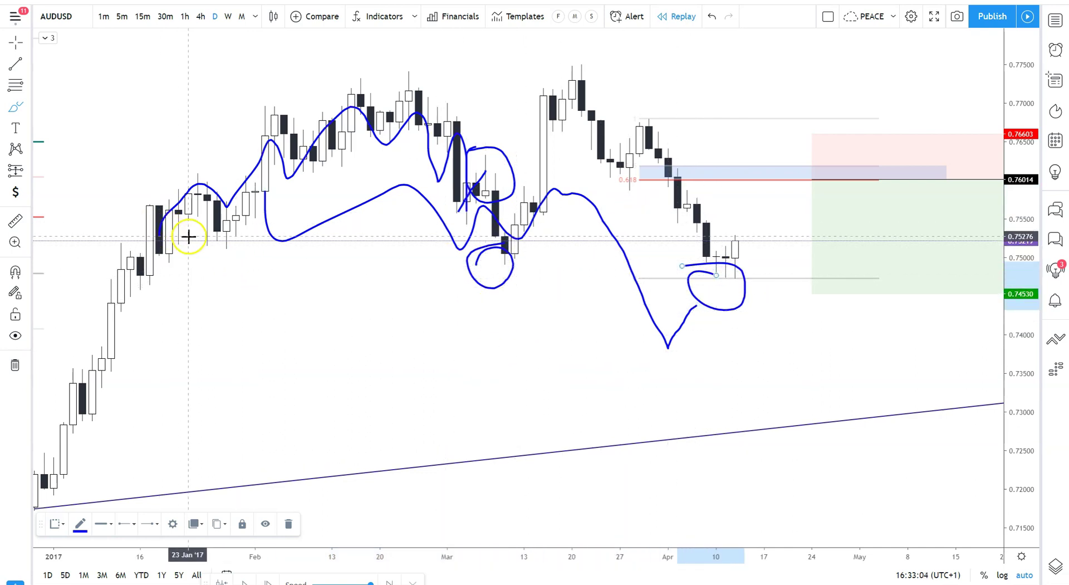
mouse_move(189, 236)
left_mouse_down()
mouse_move(222, 258)
mouse_move(197, 237)
left_mouse_up()
mouse_move(197, 274)
left_mouse_down()
mouse_move(621, 351)
mouse_move(652, 366)
mouse_move(562, 378)
left_mouse_up()
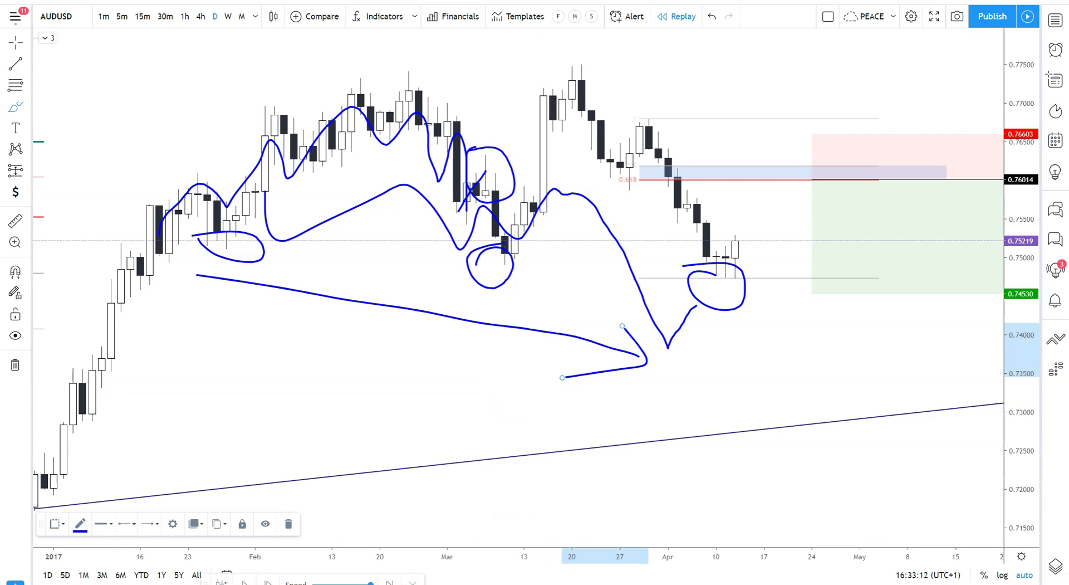
Step: Undo all the brush curves, circles and the arrow sketched over the price swings
key("ctrl+z")
key("ctrl+z")
key("ctrl+z")
key("ctrl+z")
key("ctrl+z")
key("ctrl+z")
key("ctrl+z")
key("ctrl+z")
Step: Draw a falling trend line along the recent highs from 21 Mar '17 at 0.77542 to 25 Apr '17 at 0.74910
scroll(490, 191, "up", 3)
scroll(532, 301, "up", 2)
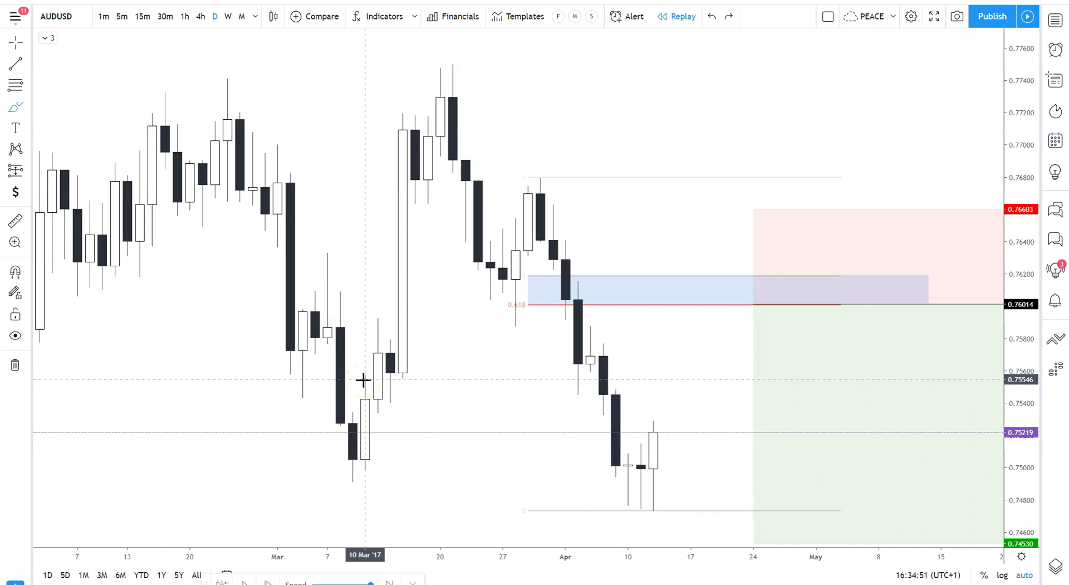
scroll(554, 334, "up", 1)
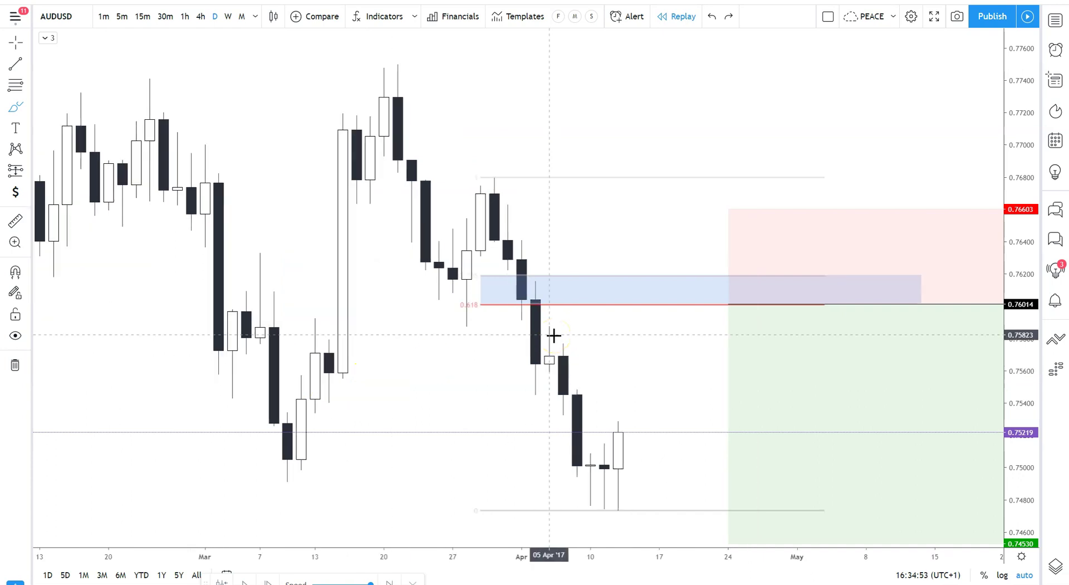
left_click(579, 355)
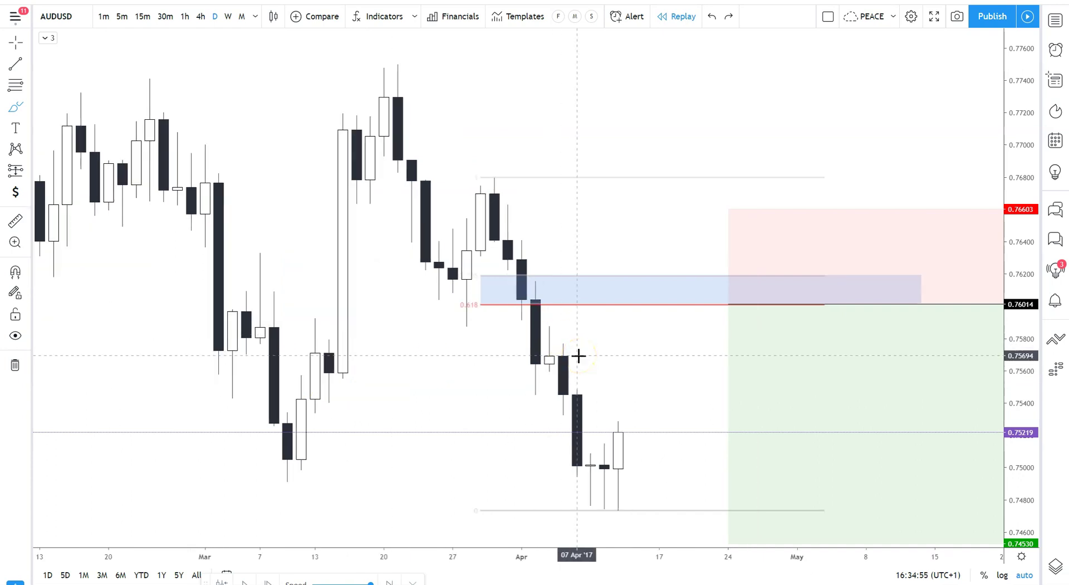
scroll(613, 319, "down", 1)
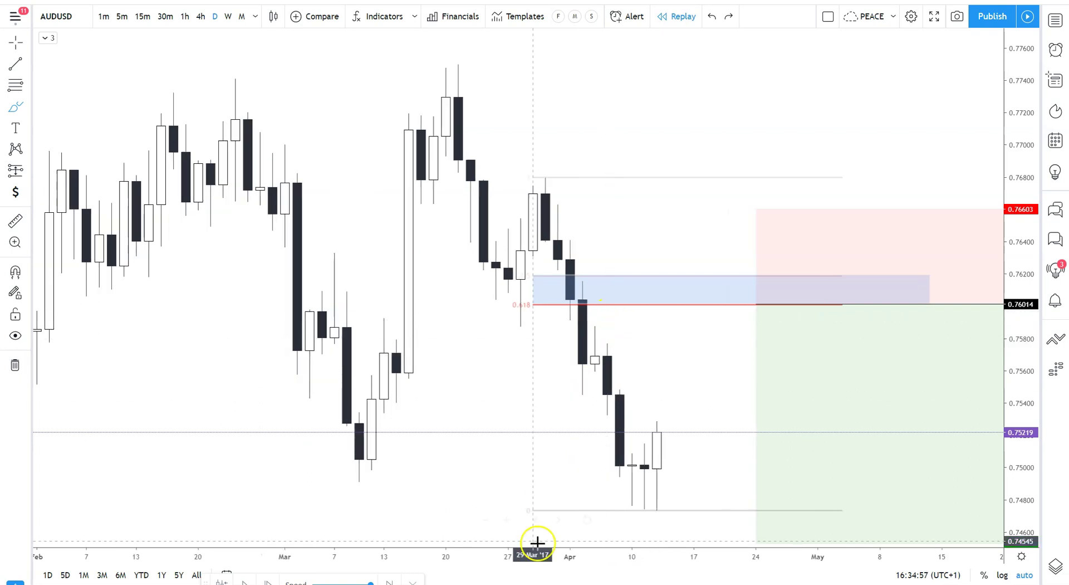
scroll(699, 362, "down", 1)
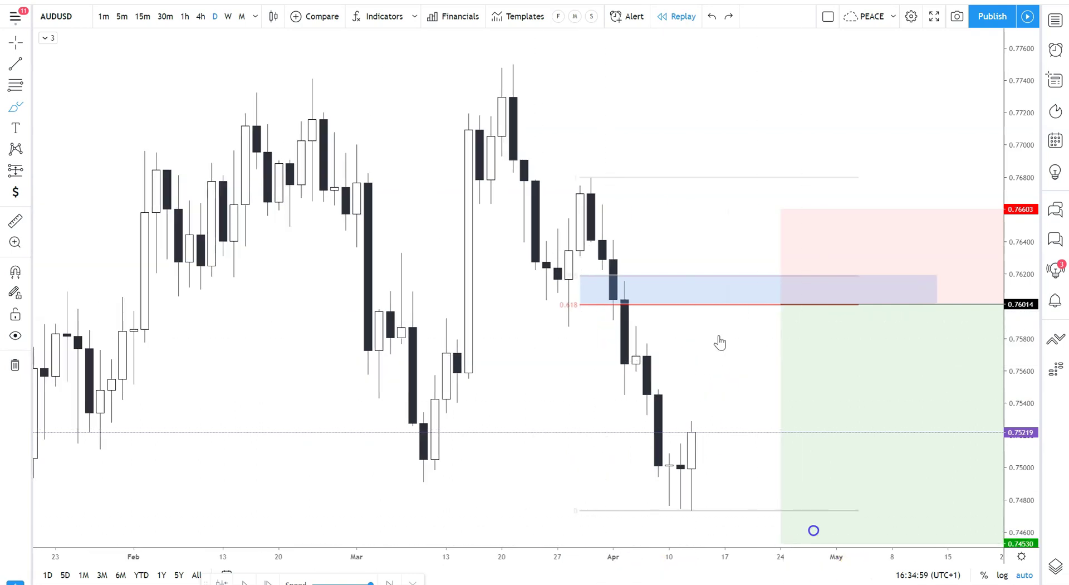
key("alt+t")
mouse_move(514, 58)
left_mouse_down()
mouse_move(655, 257)
mouse_move(791, 483)
left_mouse_up()
Step: Draw a rising trend line under the lows from 28 Dec '16 at 0.71659 to 12 Apr '17 at 0.76491
scroll(593, 399, "down", 3)
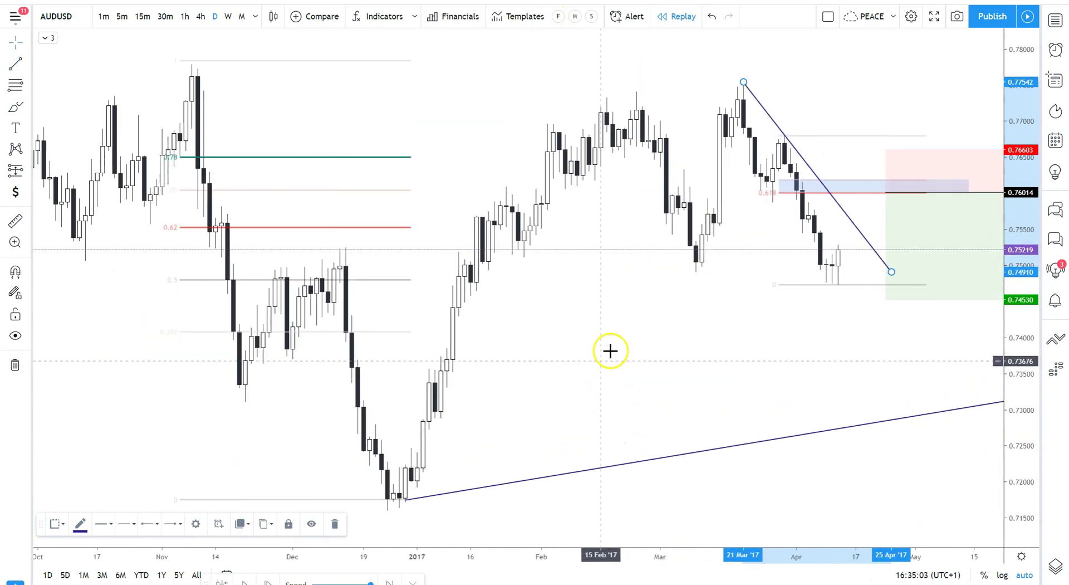
scroll(585, 451, "up", 1)
key("alt+t")
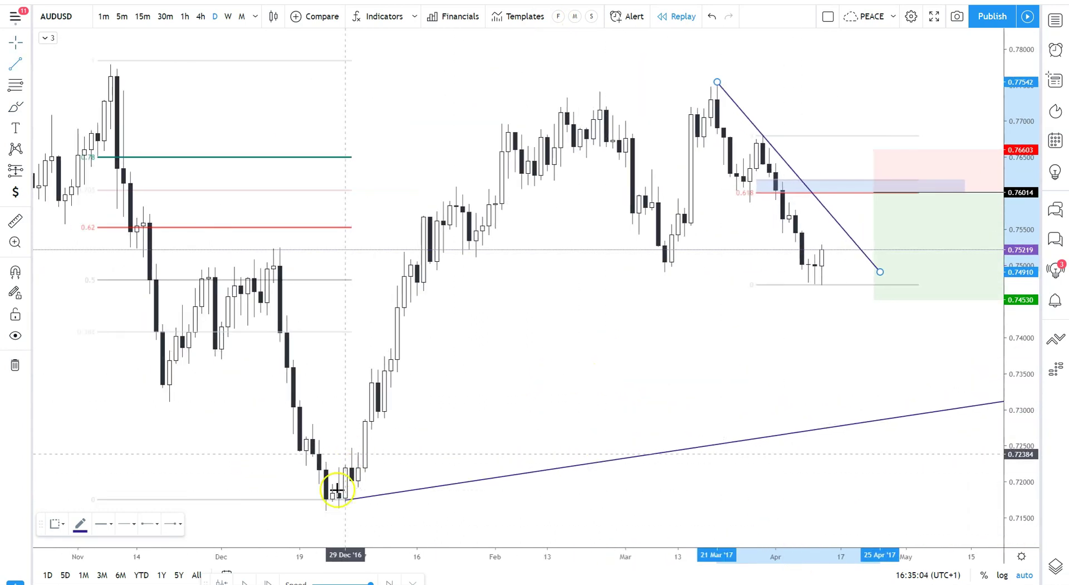
mouse_move(339, 506)
left_mouse_down()
mouse_move(790, 170)
mouse_move(822, 158)
left_mouse_up()
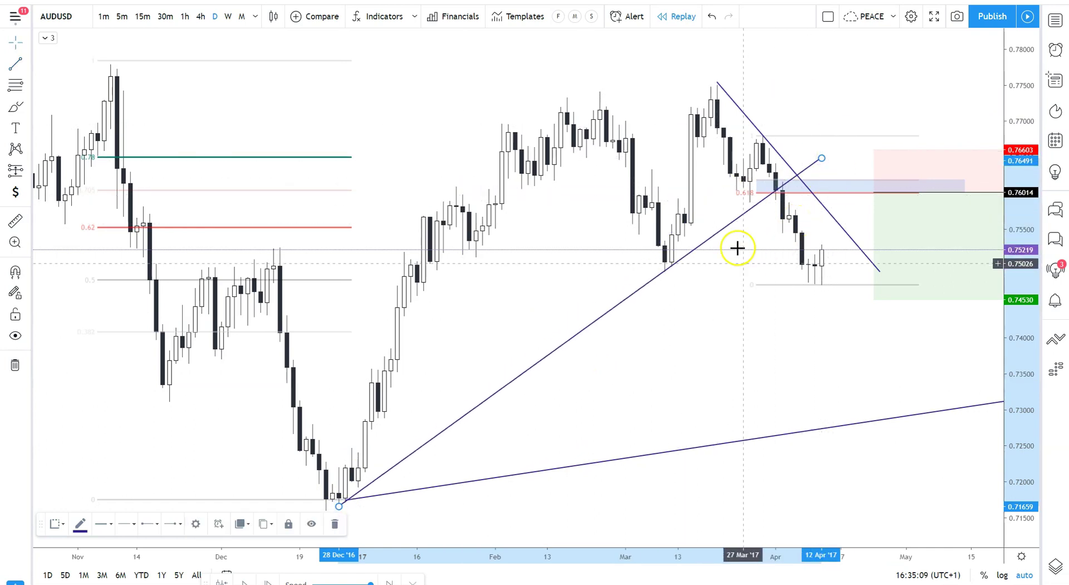
Step: Brush-sketch price hovering in the shaded zone and dropping through the short position's target area, and undo the strokes
scroll(779, 210, "up", 3)
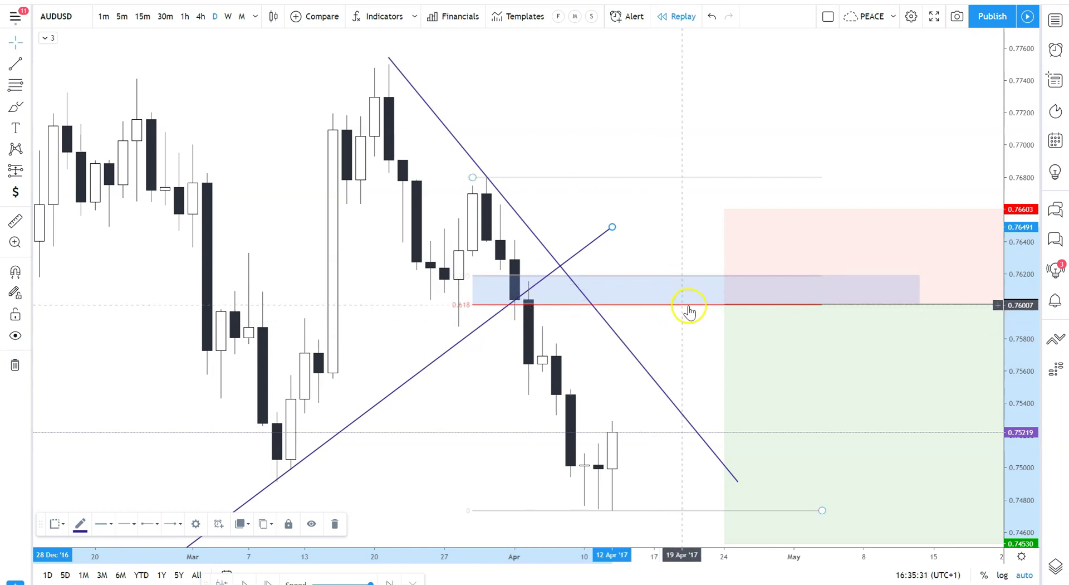
key("alt+b")
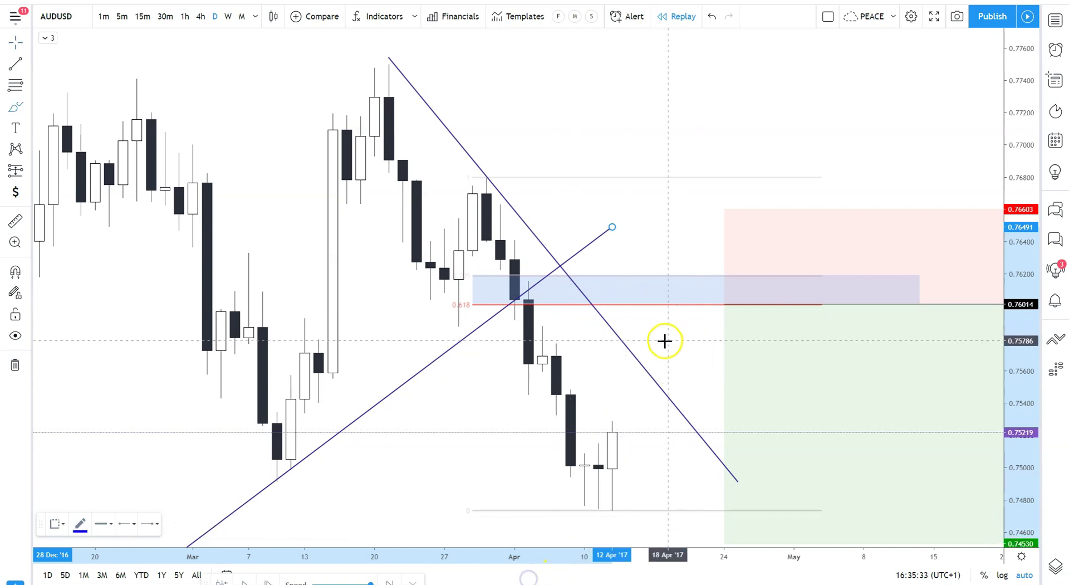
mouse_move(668, 337)
left_mouse_down()
mouse_move(691, 300)
mouse_move(722, 302)
mouse_move(743, 274)
mouse_move(752, 286)
left_mouse_up()
left_click_drag(778, 335, 863, 510)
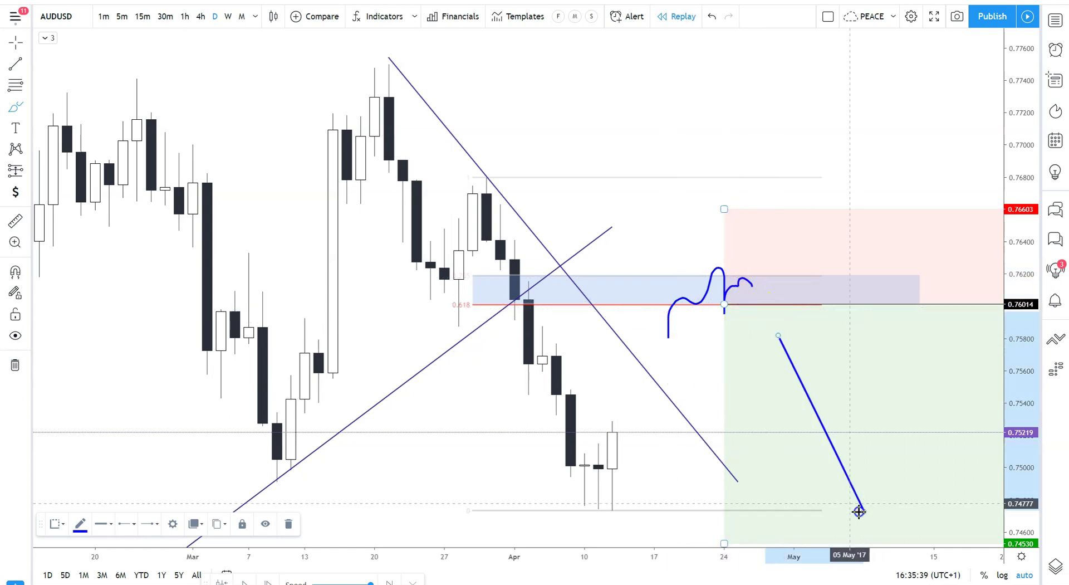
left_click(712, 17)
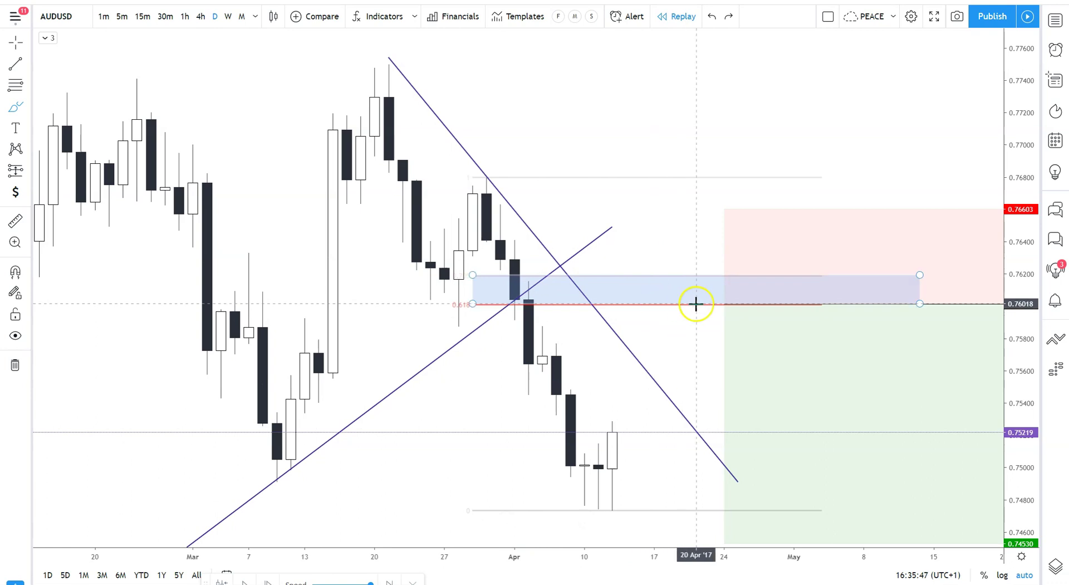
Step: Sketch two brush lines descending into the shaded zone near 20 Apr '17, and circle the candles around 7 Mar
mouse_move(702, 304)
left_mouse_down()
mouse_move(695, 162)
mouse_move(706, 280)
left_mouse_up()
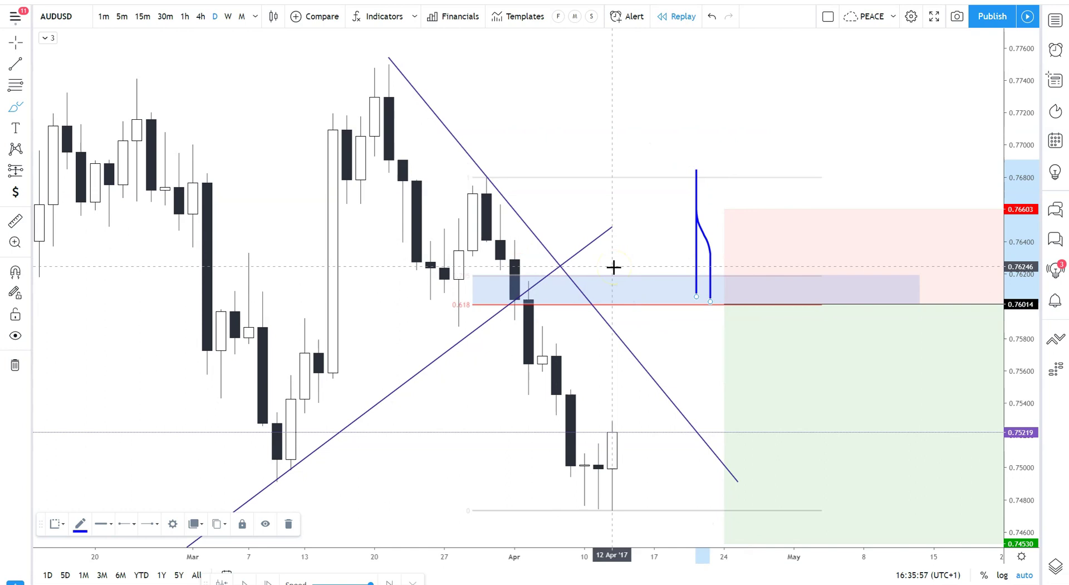
left_click(539, 210)
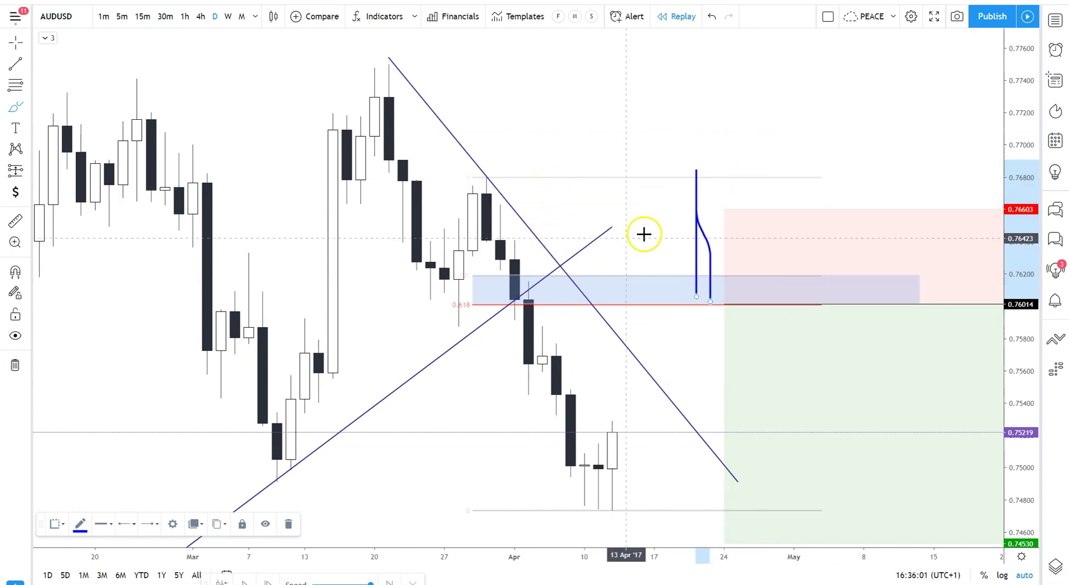
left_click(692, 425)
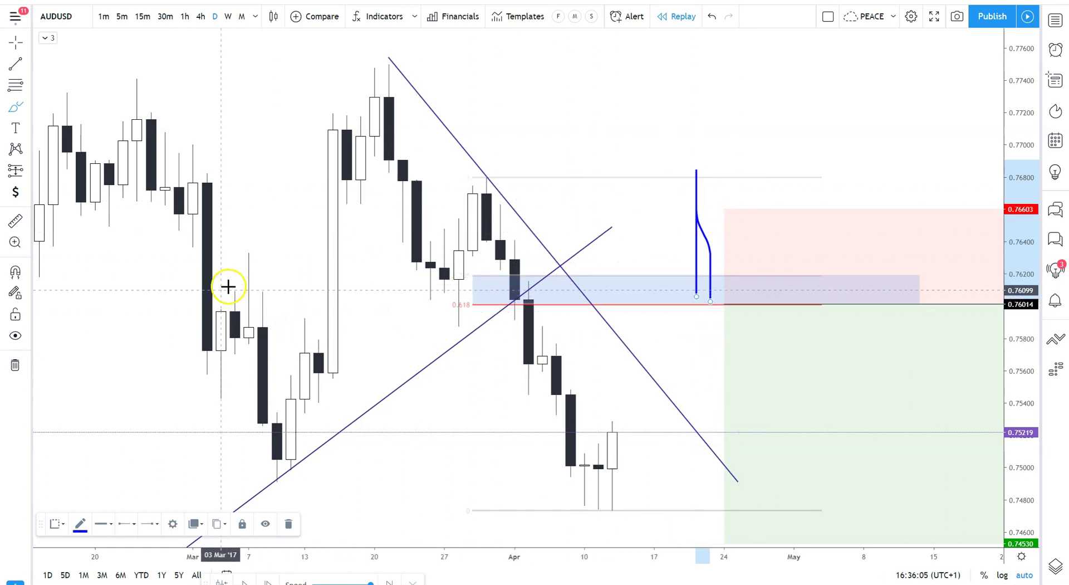
mouse_move(236, 259)
left_mouse_down()
mouse_move(256, 262)
mouse_move(248, 368)
mouse_move(231, 345)
left_mouse_up()
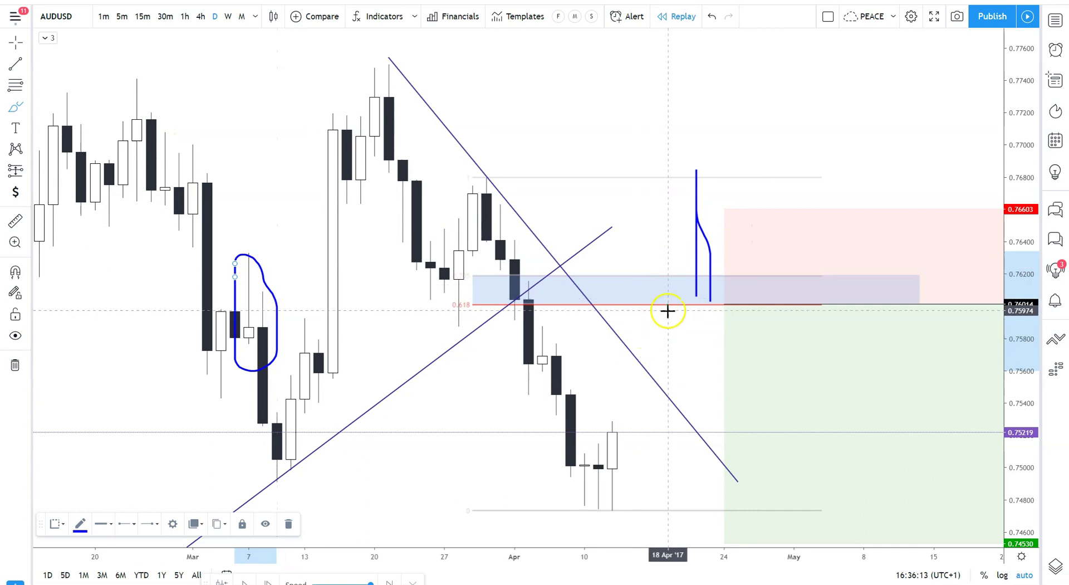
Step: Undo the brush strokes near the shaded zone and the circle around the 7 Mar candles
left_click(710, 18)
left_click(709, 18)
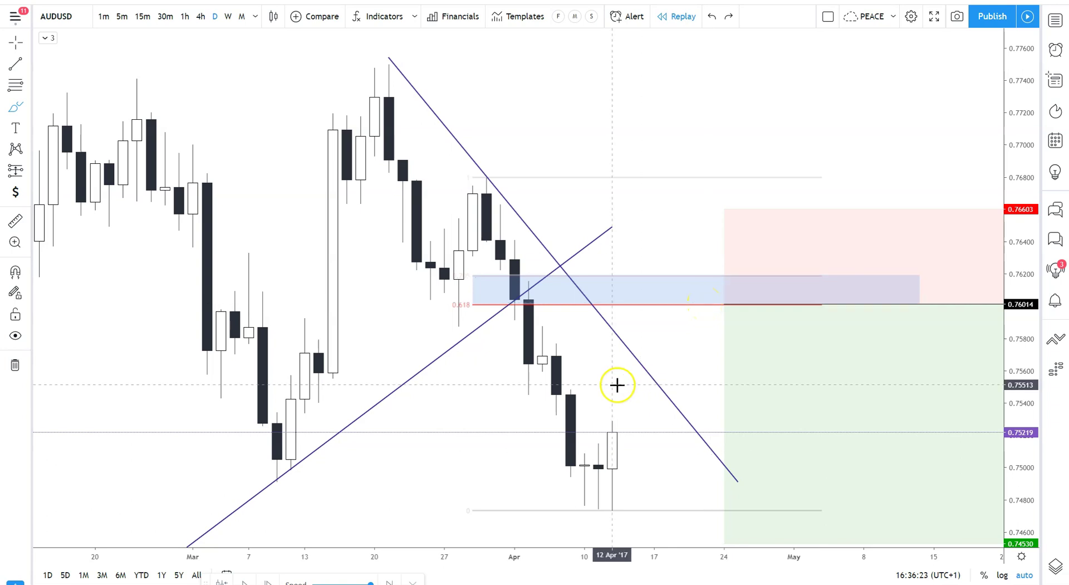
Step: Brush-sketch the downtrend's swings from 17 Mar to 17 Apr '17, and delete the stroke
scroll(595, 377, "down", 5)
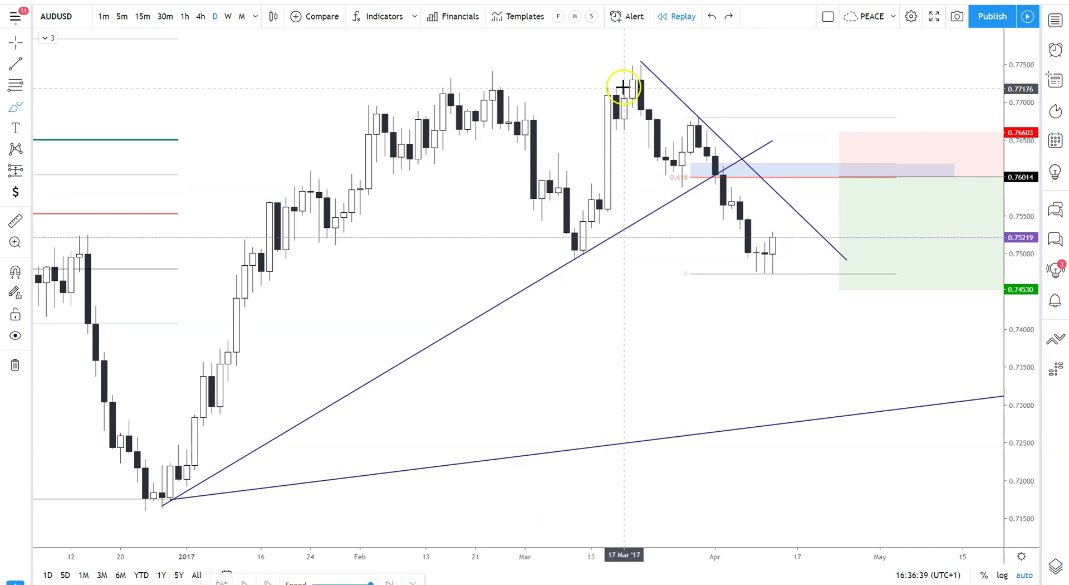
mouse_move(624, 92)
left_mouse_down()
mouse_move(707, 176)
mouse_move(727, 282)
mouse_move(797, 212)
left_mouse_up()
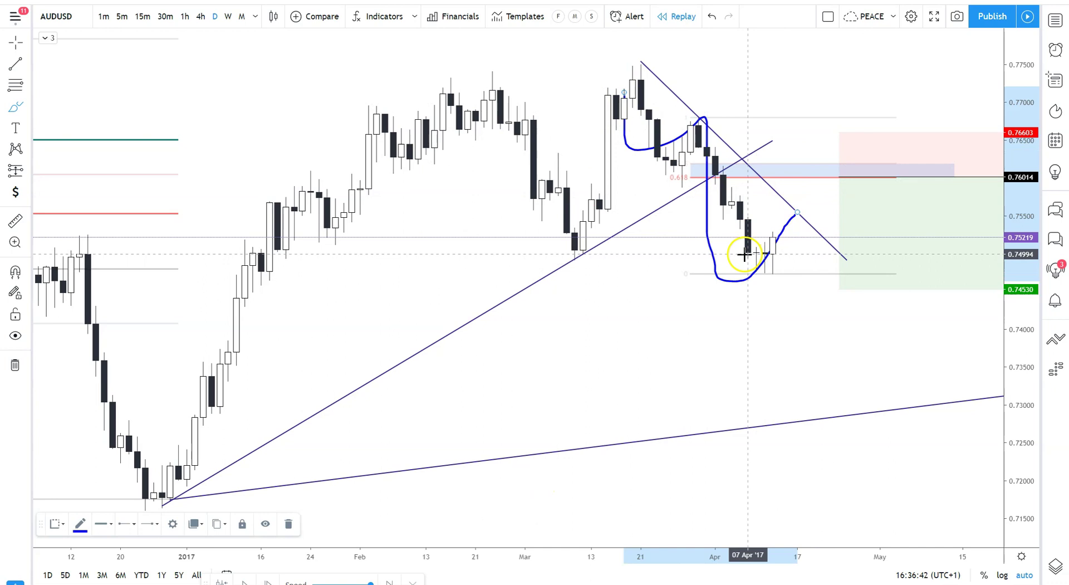
key("Delete")
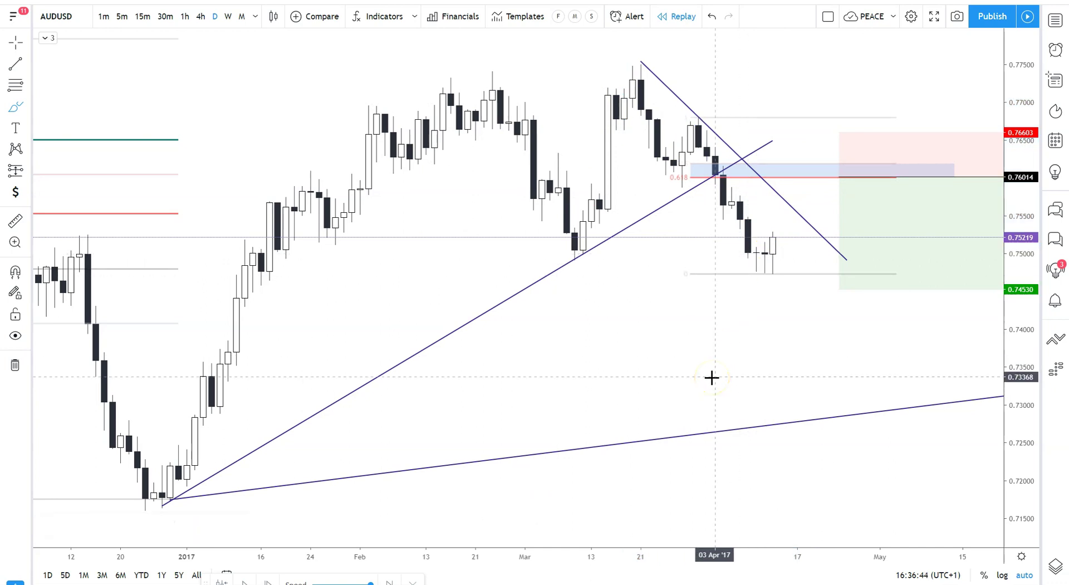
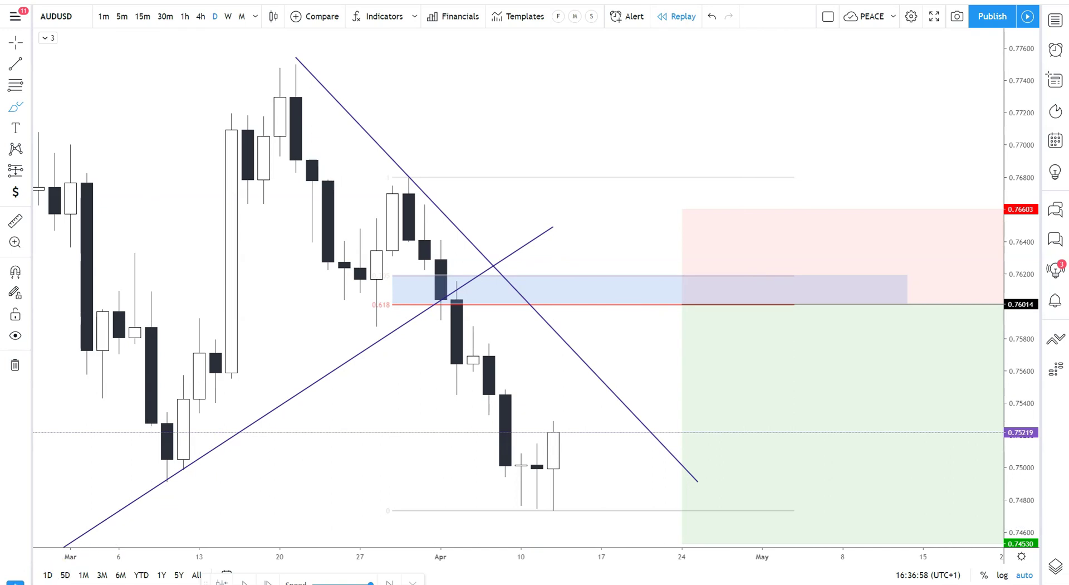
Step: Advance the bar replay from 12 Apr to 9 May '17 to play out the planned short
scroll(487, 287, "down", 5)
scroll(485, 289, "up", 3)
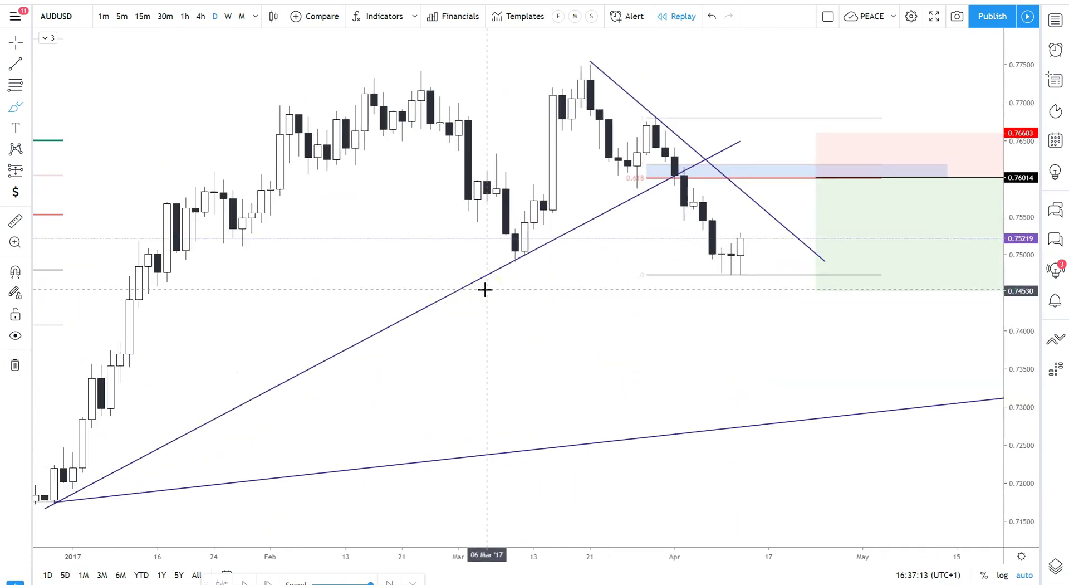
left_click(425, 568)
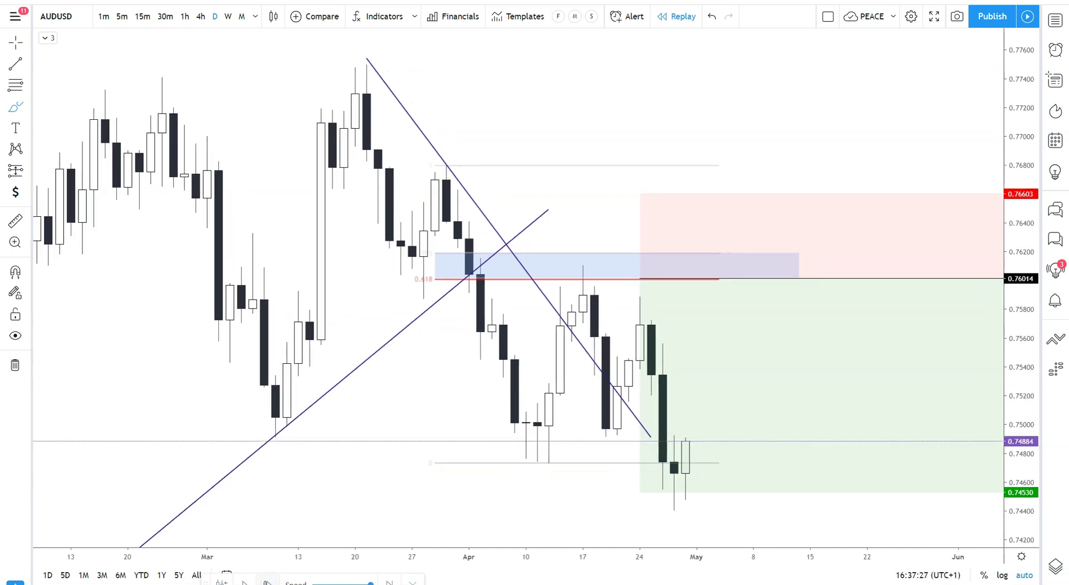
left_click(266, 581)
left_click(266, 581)
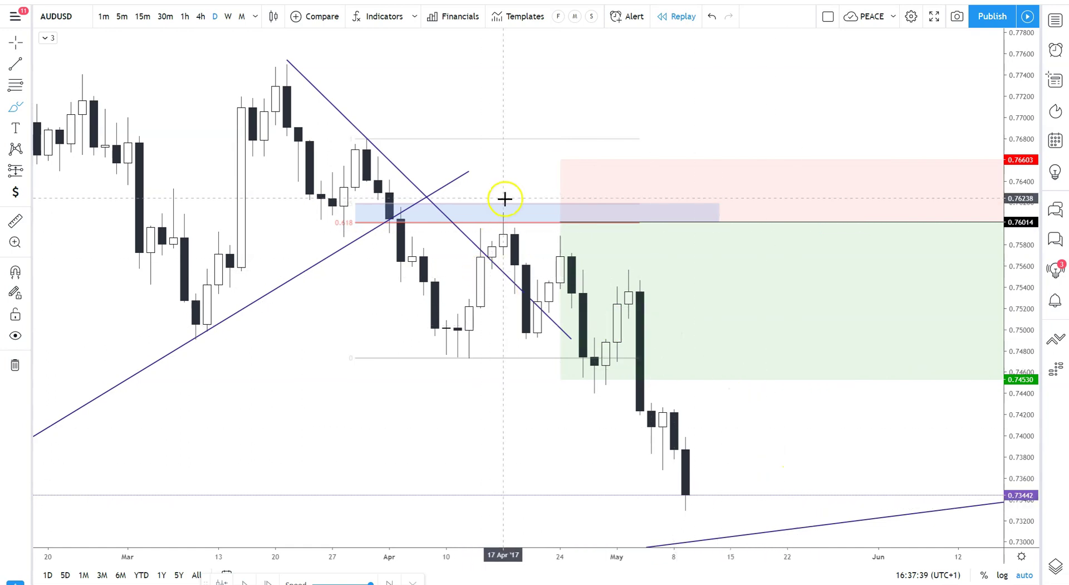
Step: Extend the shaded zone back to 7 Feb '17 with its upper edge at 0.76121, removing the stray brush line
left_click(490, 219)
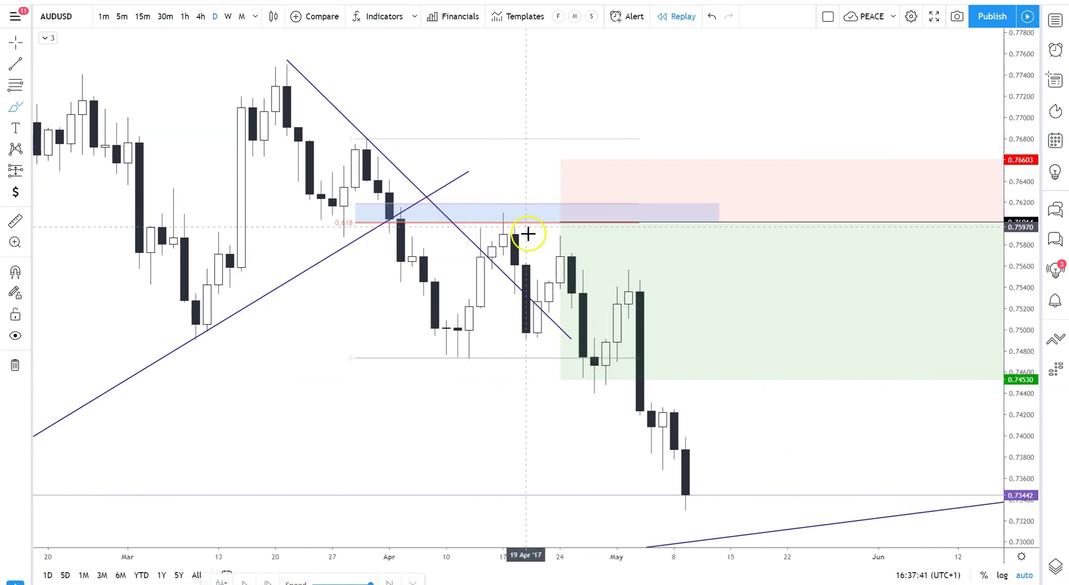
left_click(438, 207)
left_click(475, 207)
scroll(506, 201, "down", 1)
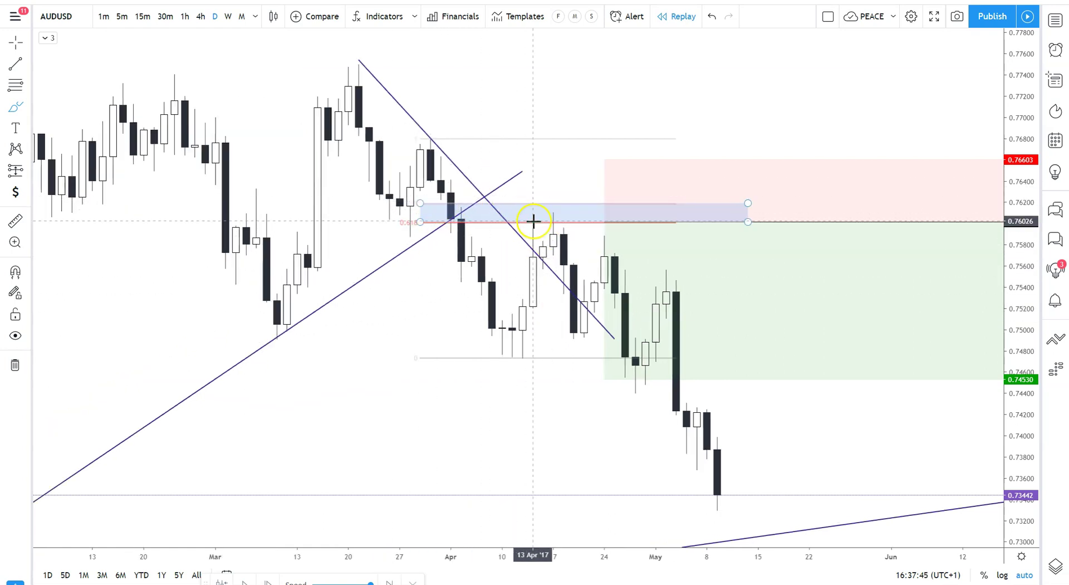
left_click_drag(420, 203, 41, 203)
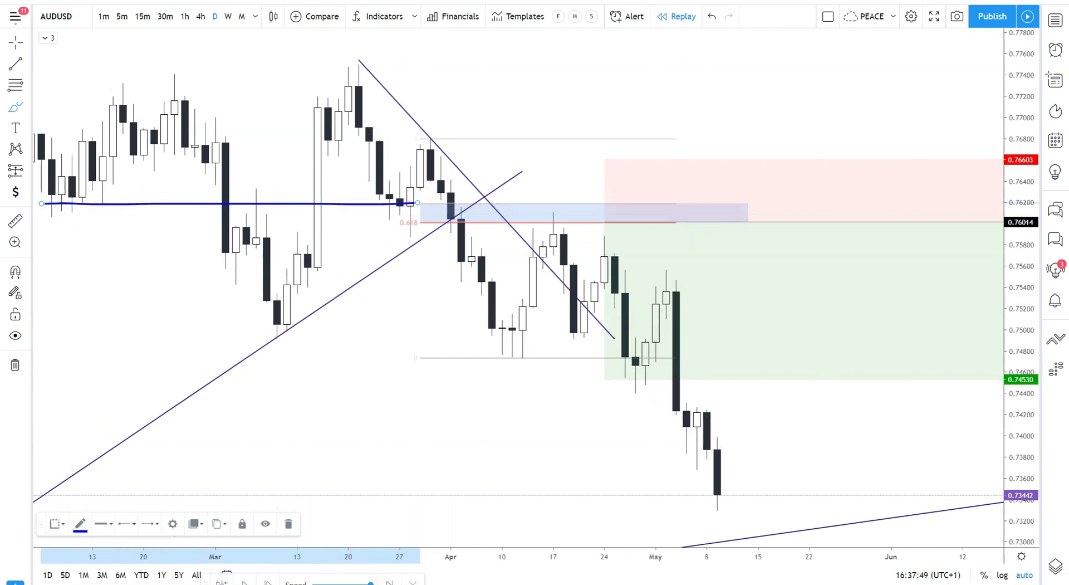
key("Delete")
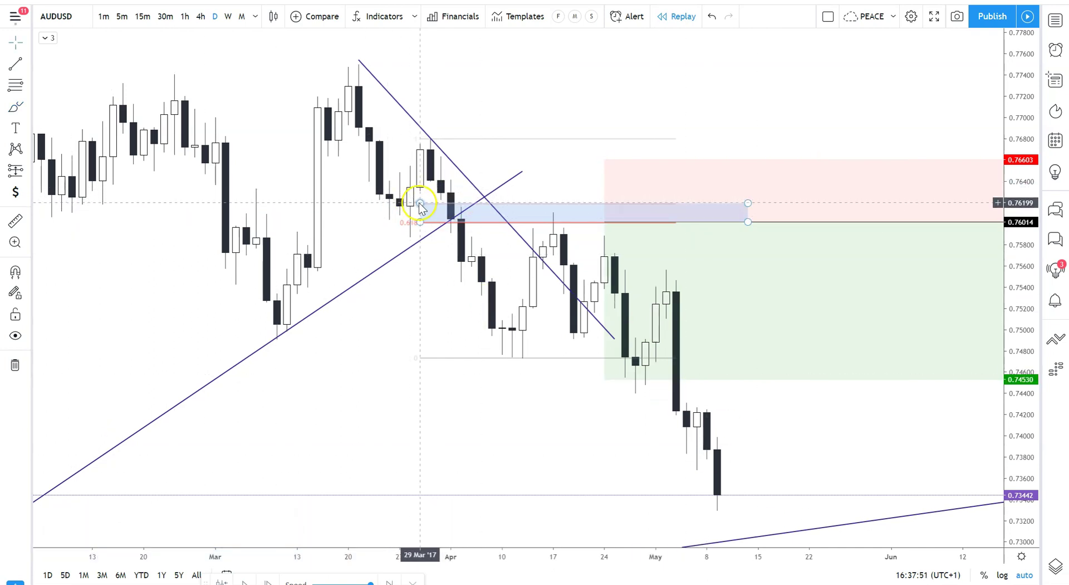
left_click_drag(420, 204, 89, 211)
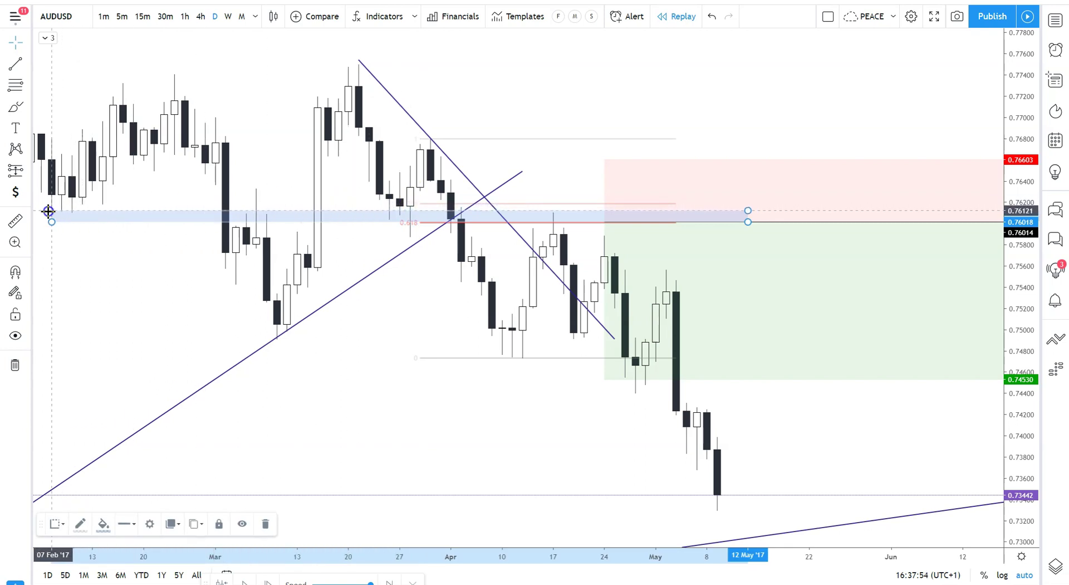
left_click_drag(151, 279, 245, 284)
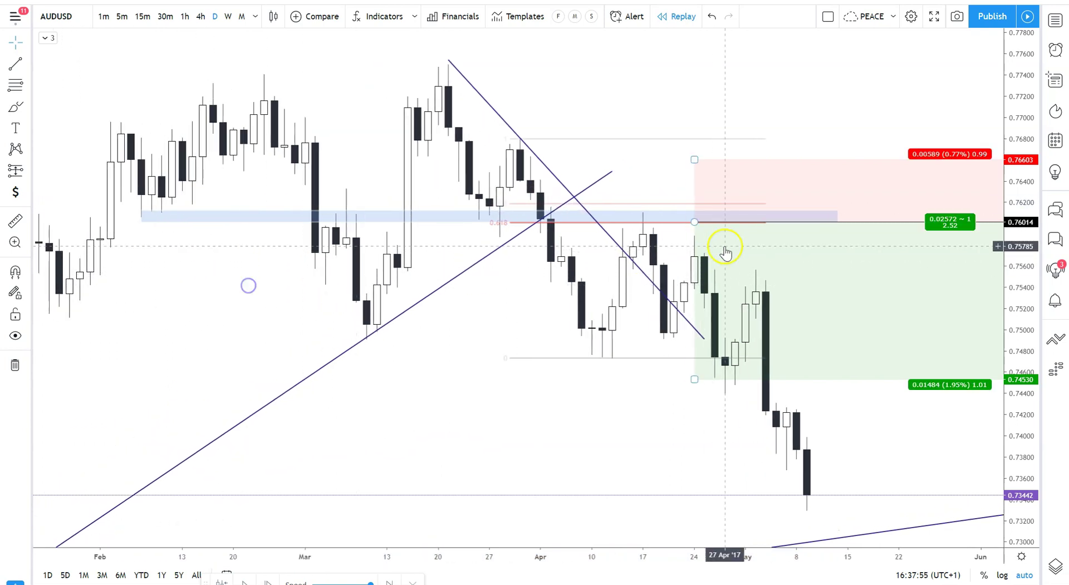
left_click(527, 124)
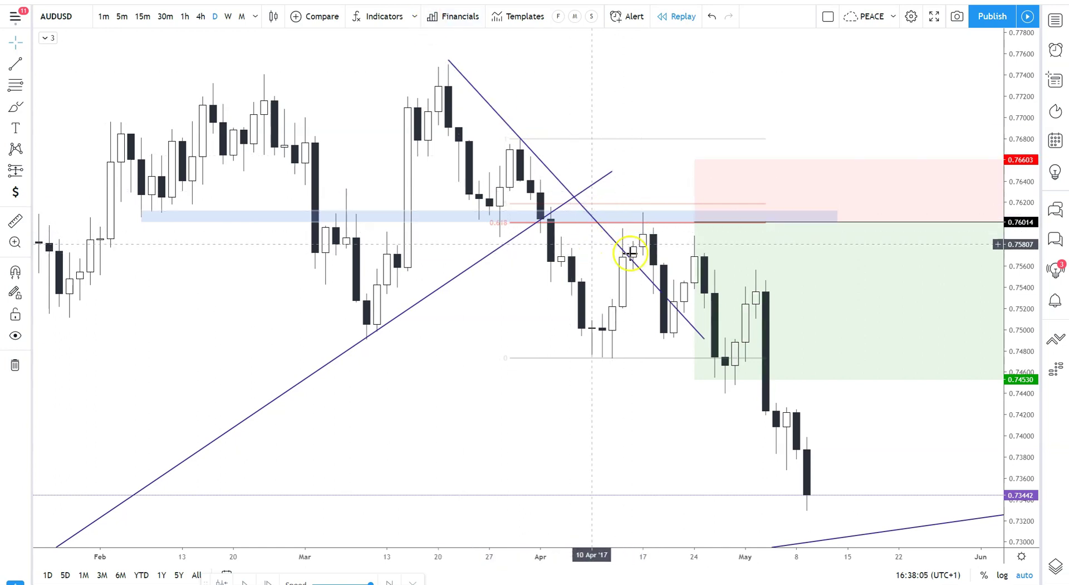
left_click_drag(539, 457, 594, 437)
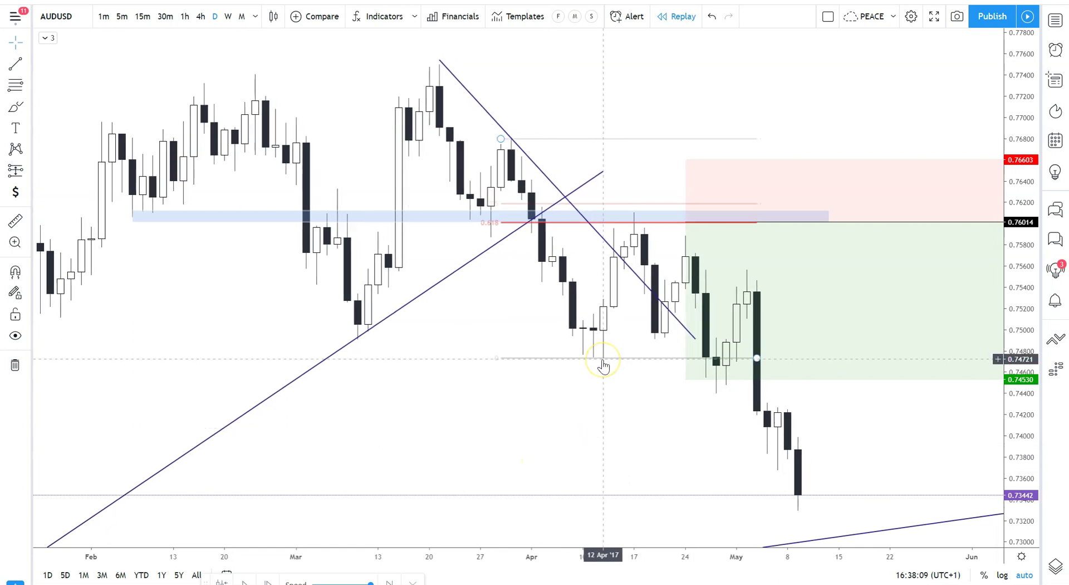
left_click(260, 387)
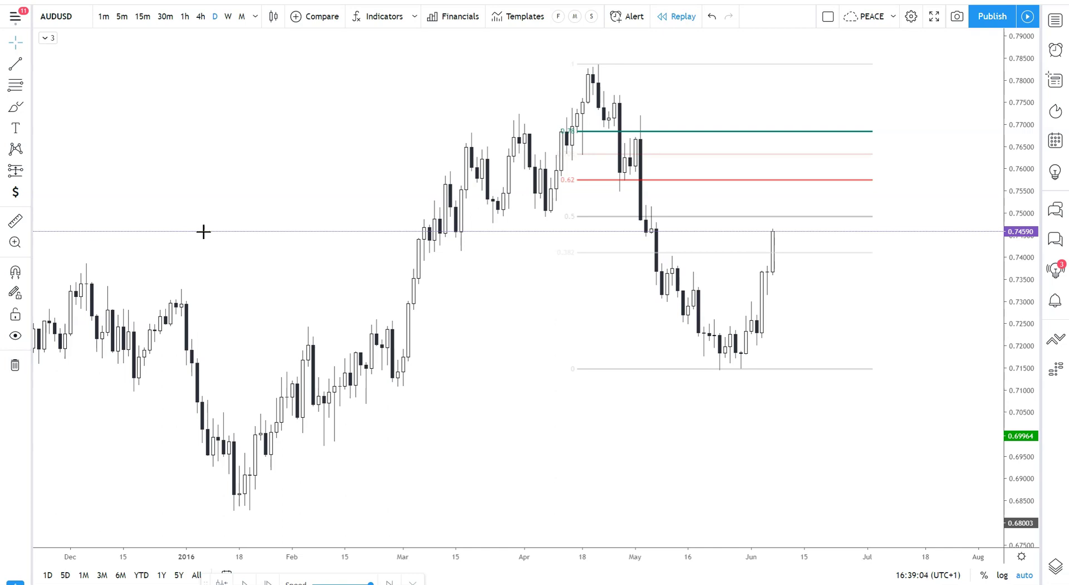
Step: Brush-sketch possible price rejections at the 2016 retracement's 0.5, 0.62 and green levels, and remove the strokes
scroll(501, 323, "up", 3)
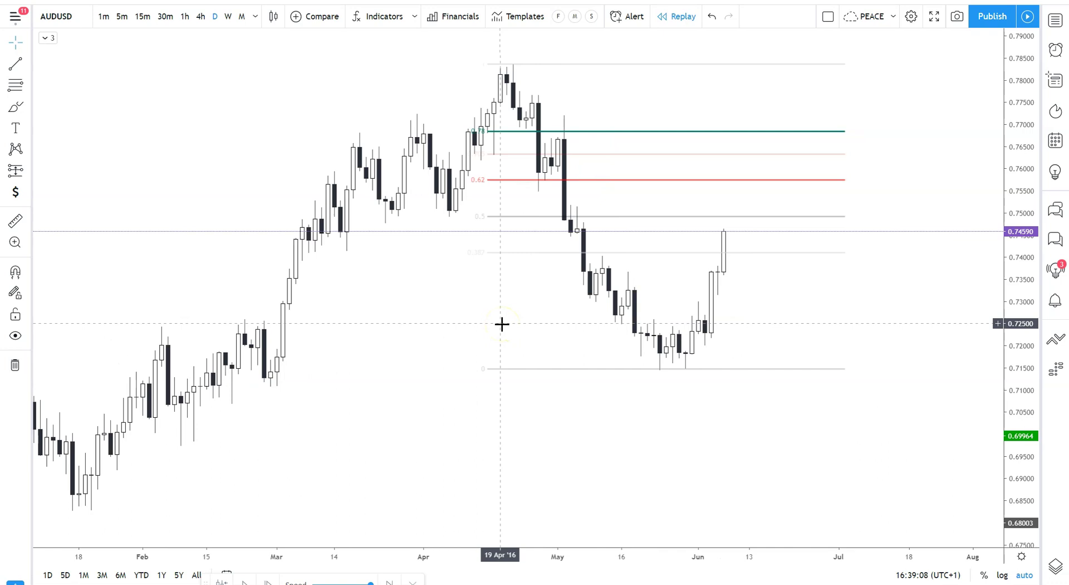
scroll(502, 323, "down", 1)
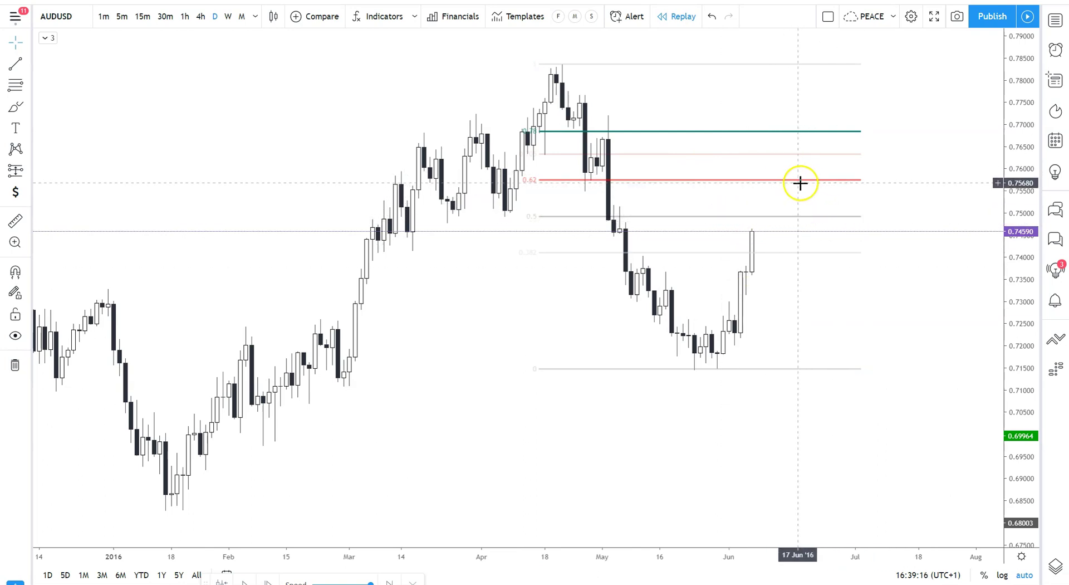
left_click(807, 282)
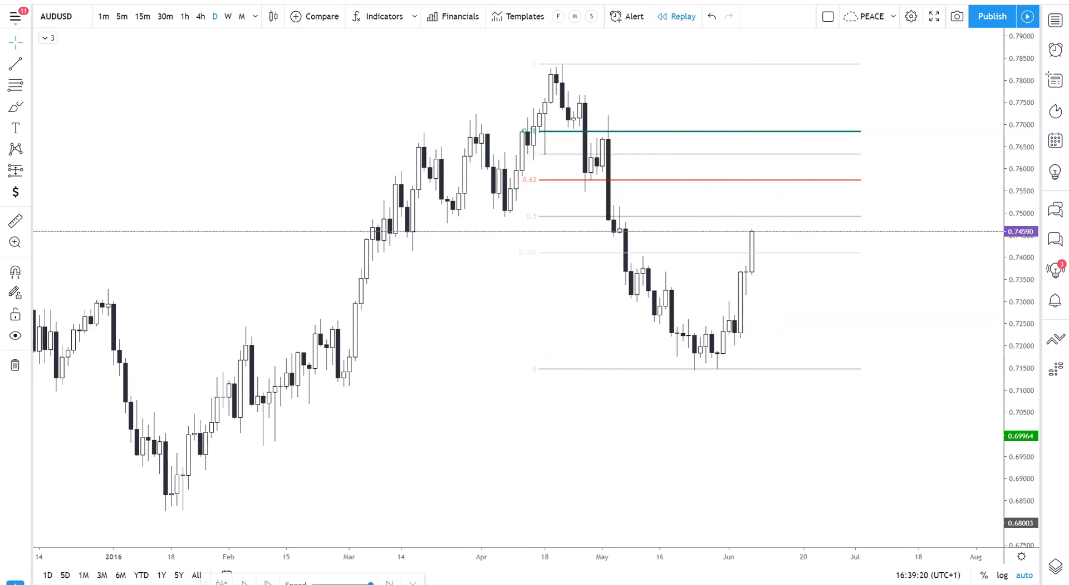
key("alt+b")
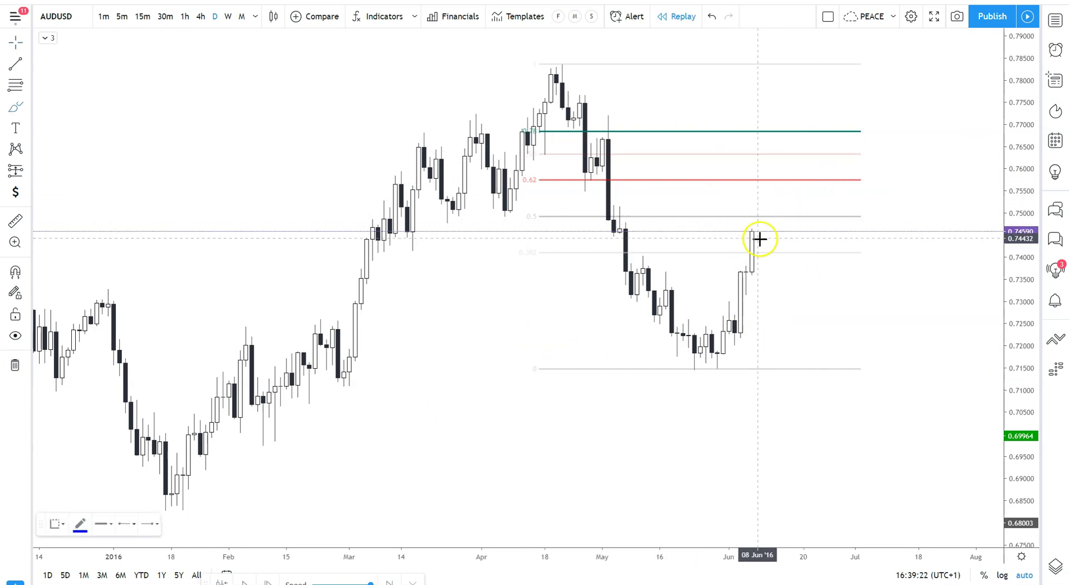
left_click_drag(760, 215, 792, 260)
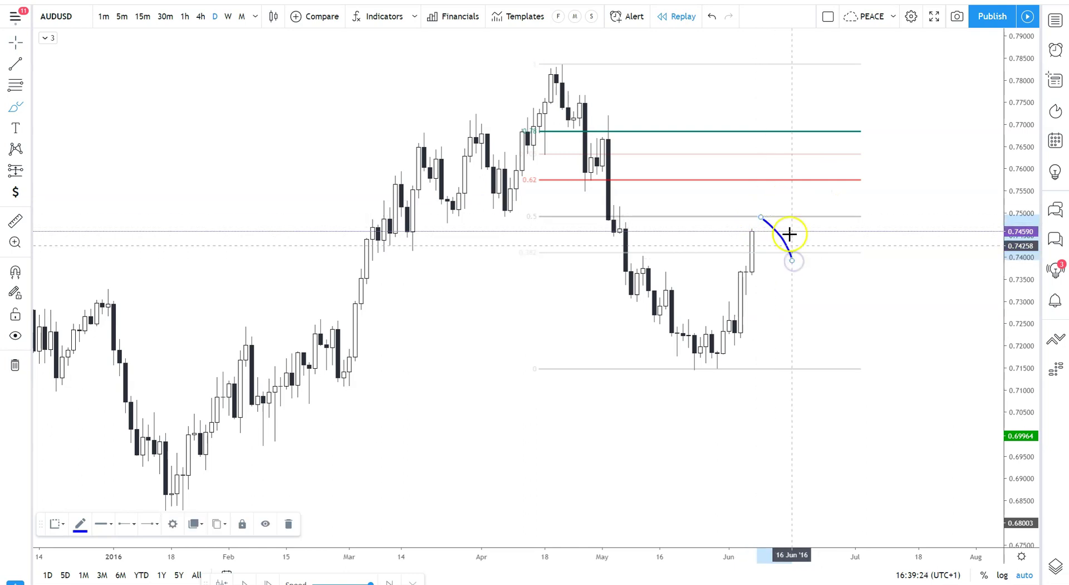
mouse_move(777, 189)
left_mouse_down()
mouse_move(792, 177)
mouse_move(833, 240)
left_mouse_up()
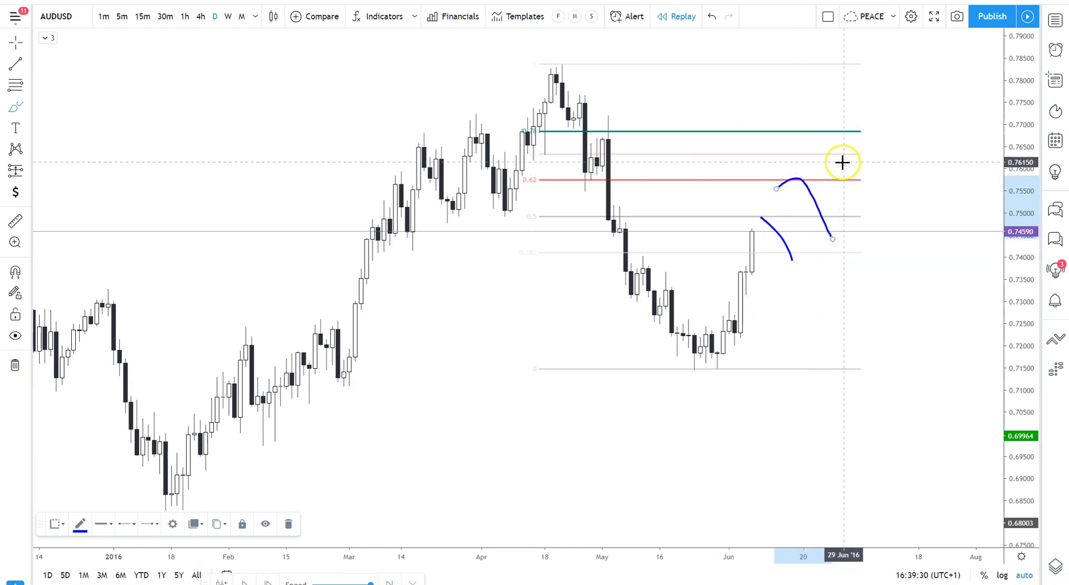
left_click_drag(858, 133, 890, 174)
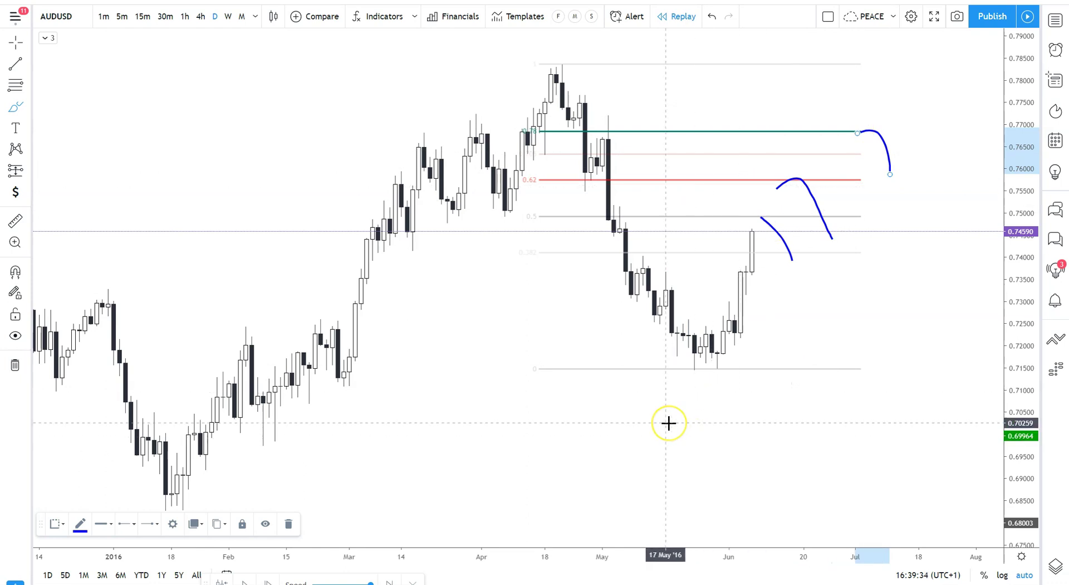
key("Delete")
key("ctrl+z")
key("ctrl+z")
key("ctrl+z")
key("ctrl+z")
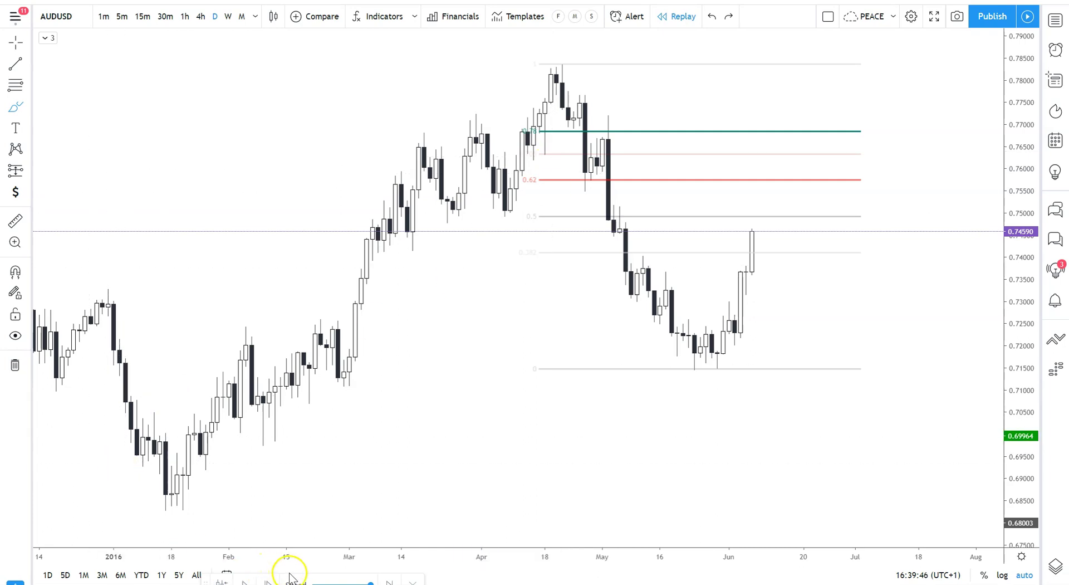
Step: Advance the bar replay from early June to about 11 Aug '16 to follow price through the retracement levels
left_click(270, 579)
left_click(270, 580)
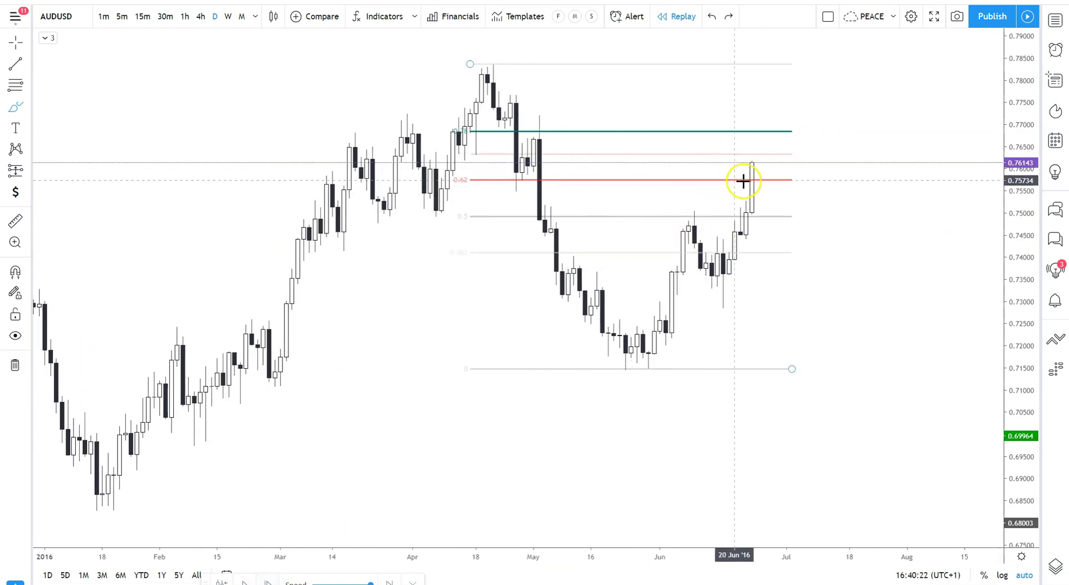
left_click(268, 579)
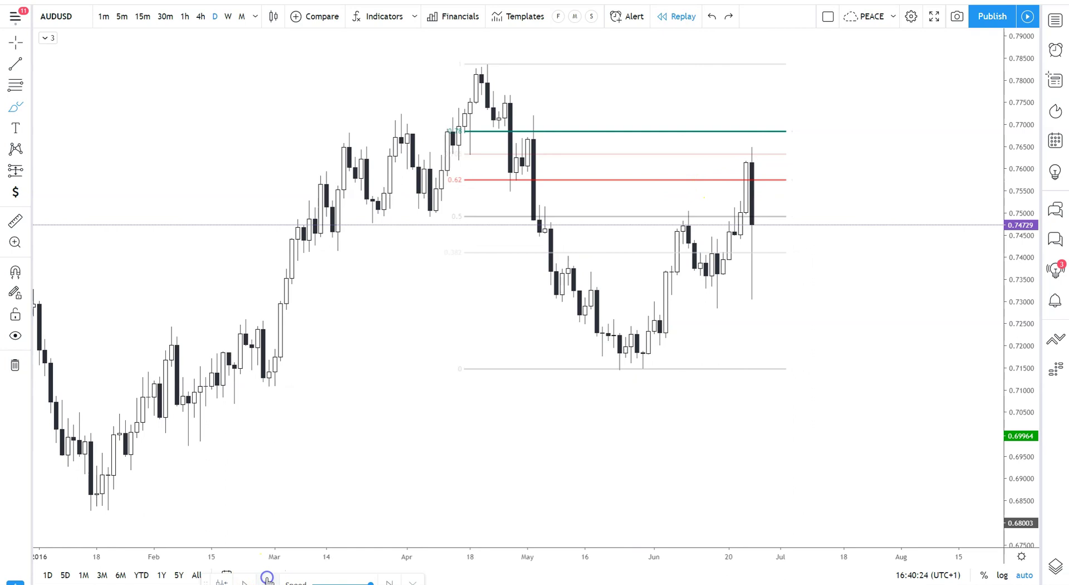
left_click(267, 579)
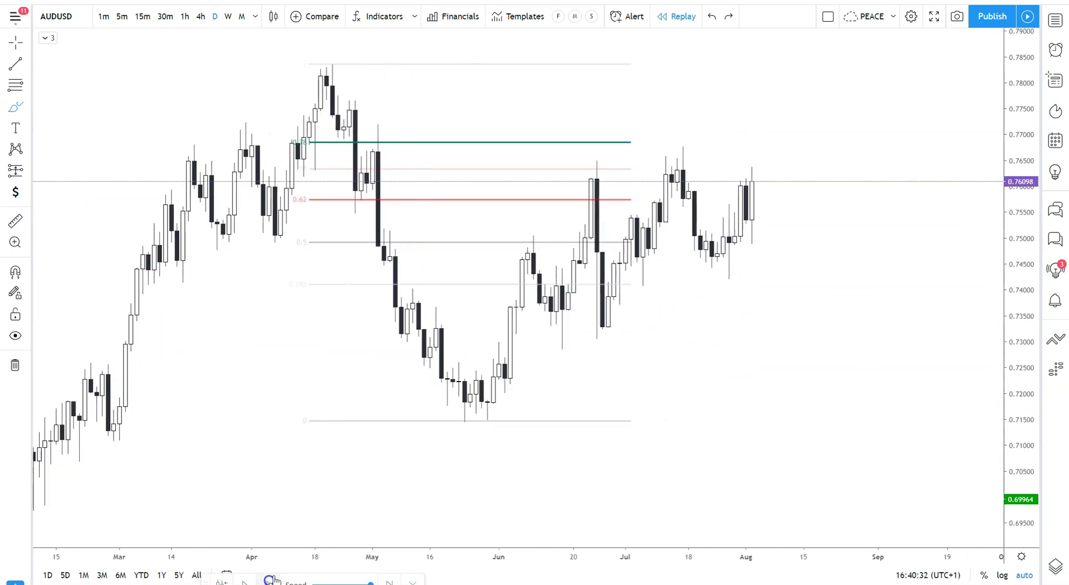
left_click(270, 578)
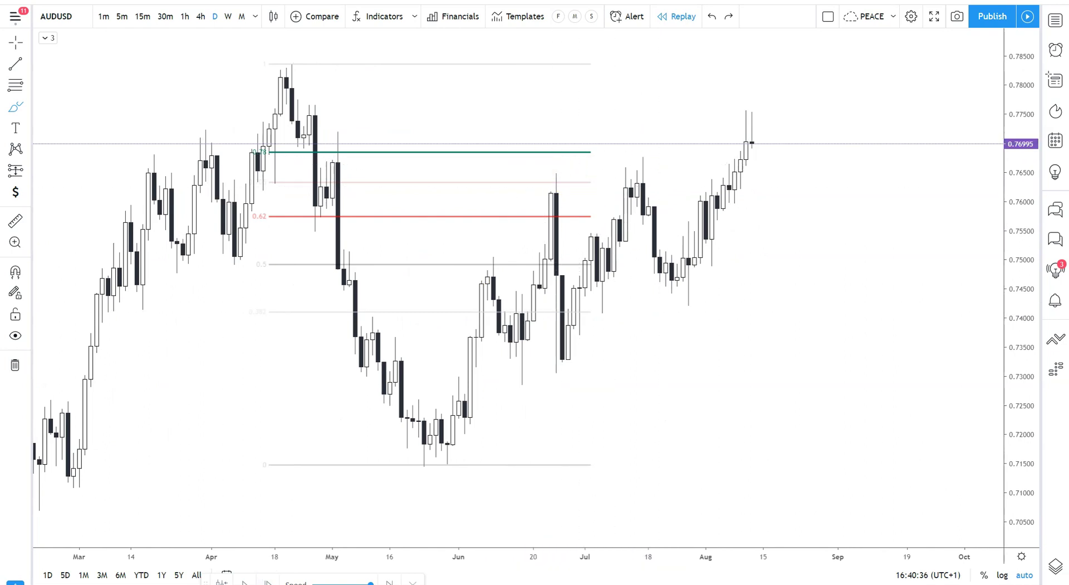
Step: Try a short position at 27 Jun '16 with entry 0.75749, stop 0.77228 and target 0.71487, and delete it
left_click(558, 216)
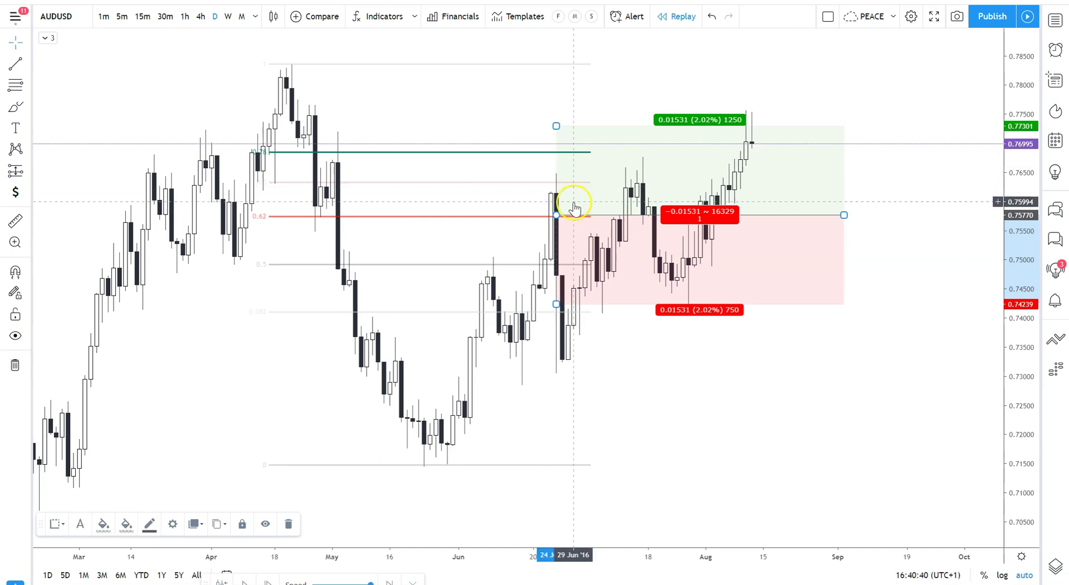
key("Delete")
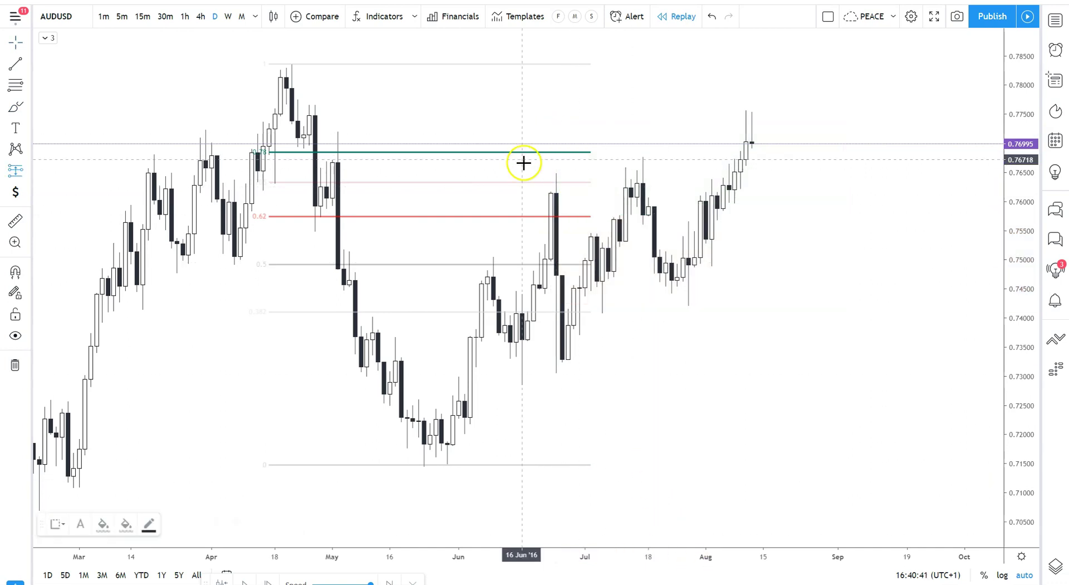
left_click(563, 216)
mouse_move(563, 130)
left_mouse_down()
mouse_move(563, 143)
mouse_move(557, 131)
left_mouse_up()
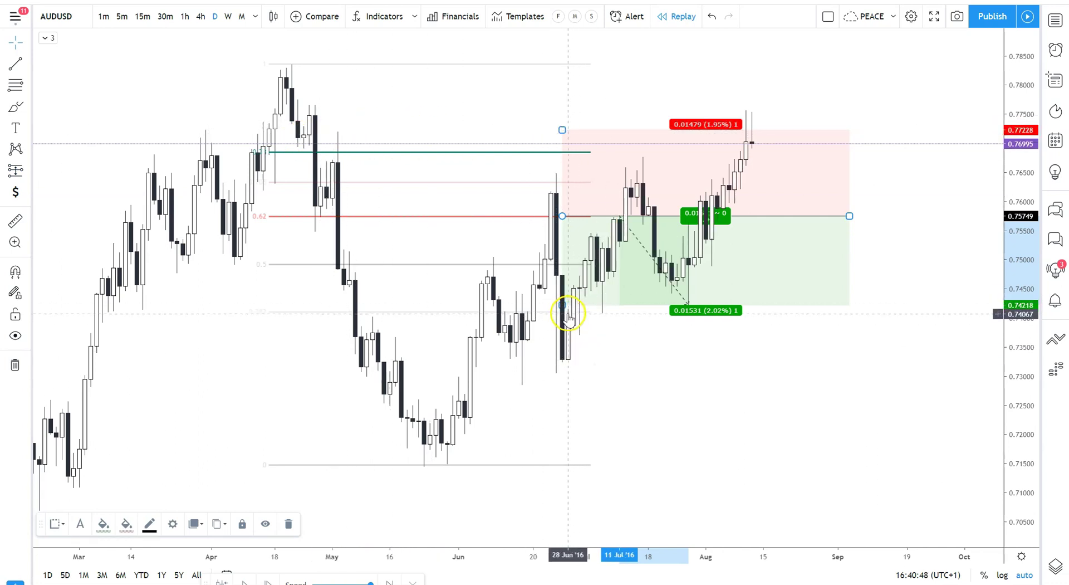
left_click_drag(564, 304, 563, 464)
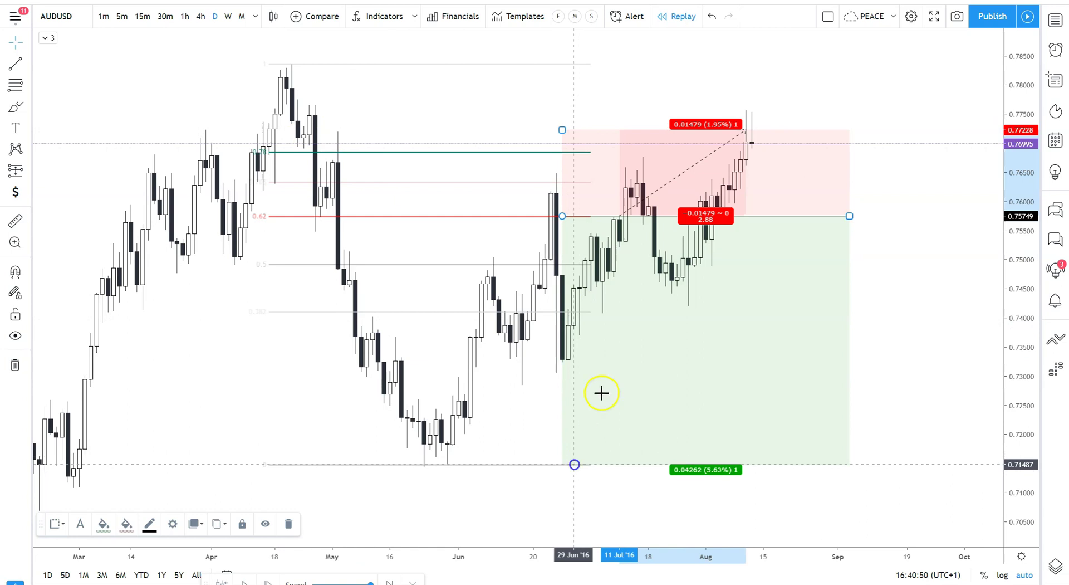
left_click(538, 118)
left_click(832, 151)
key("Delete")
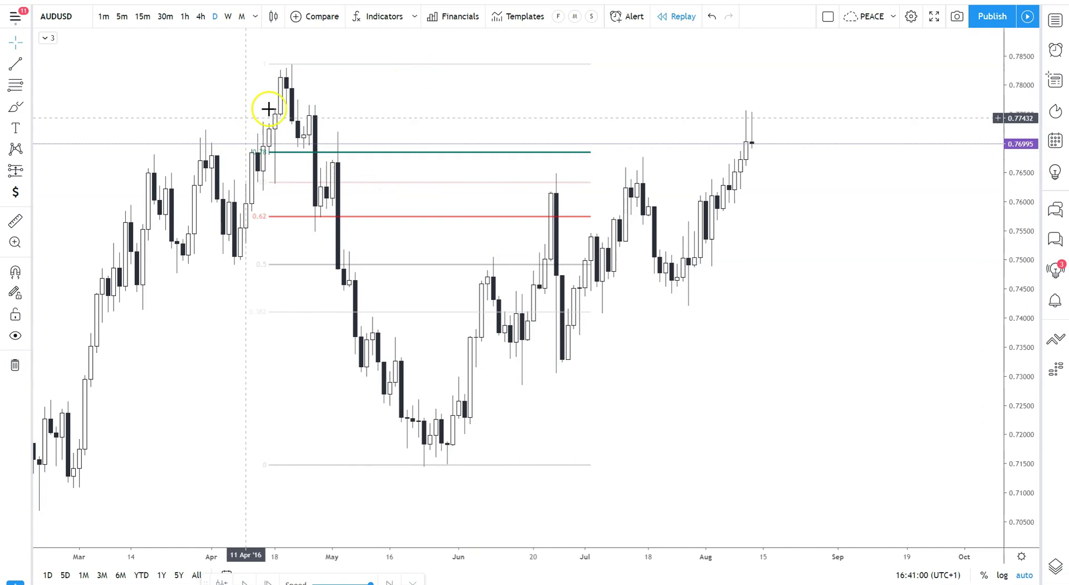
Step: Try a trend line from the 20 Jan '16 low at 0.68421 up to 0.76136 in early June '16, and delete it
scroll(313, 295, "down", 2)
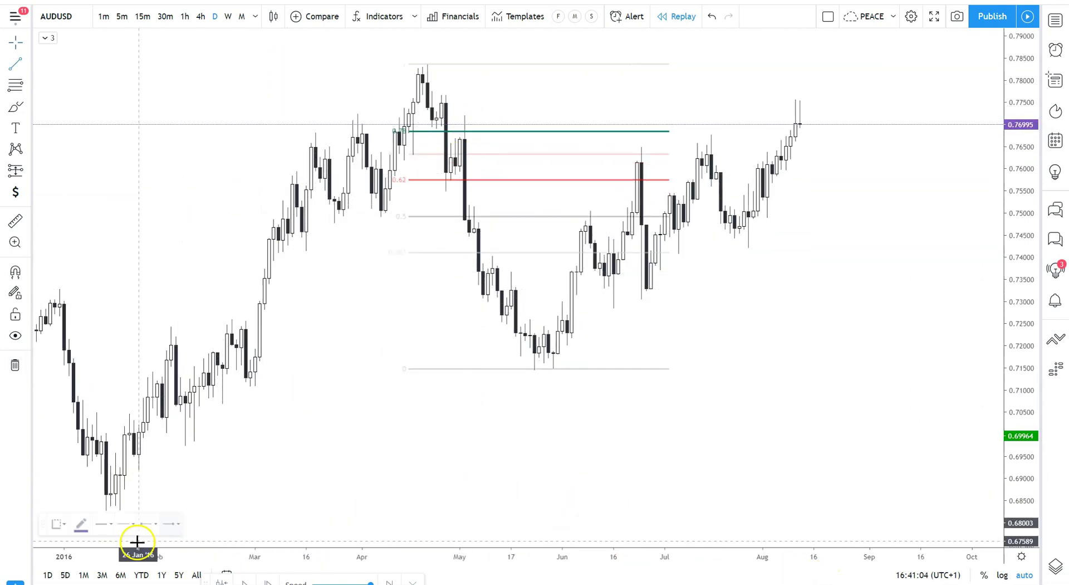
left_click(119, 503)
left_click(562, 163)
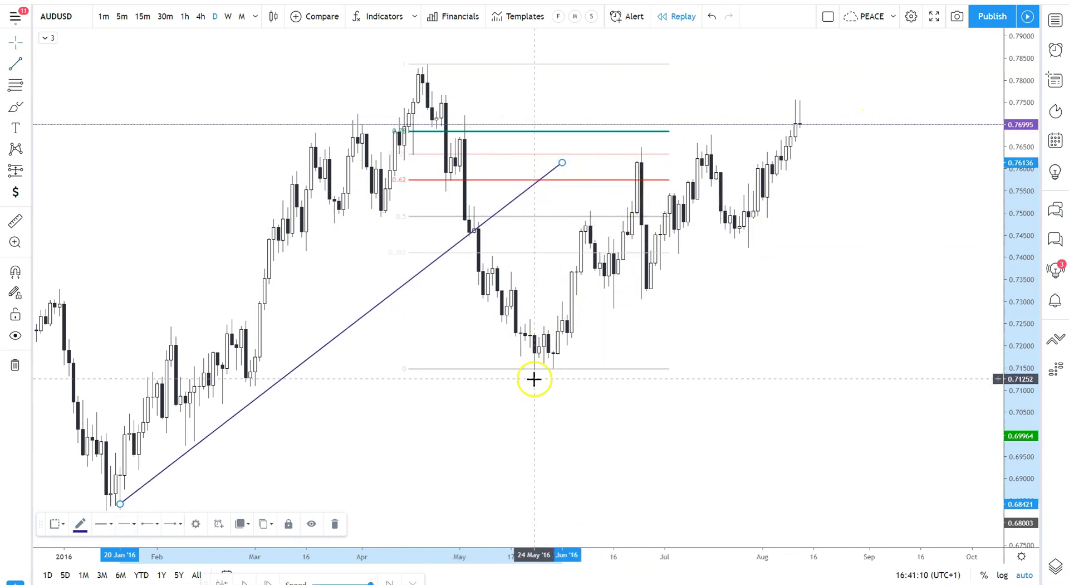
key("Delete")
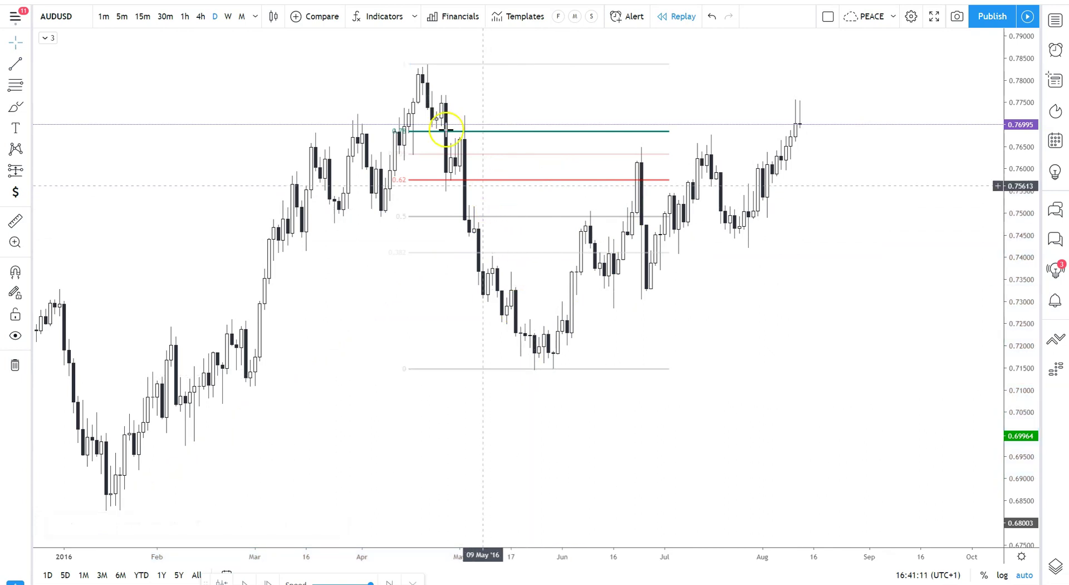
Step: Delete the Fibonacci retracement drawn over the April to July 2016 decline
left_click(409, 66)
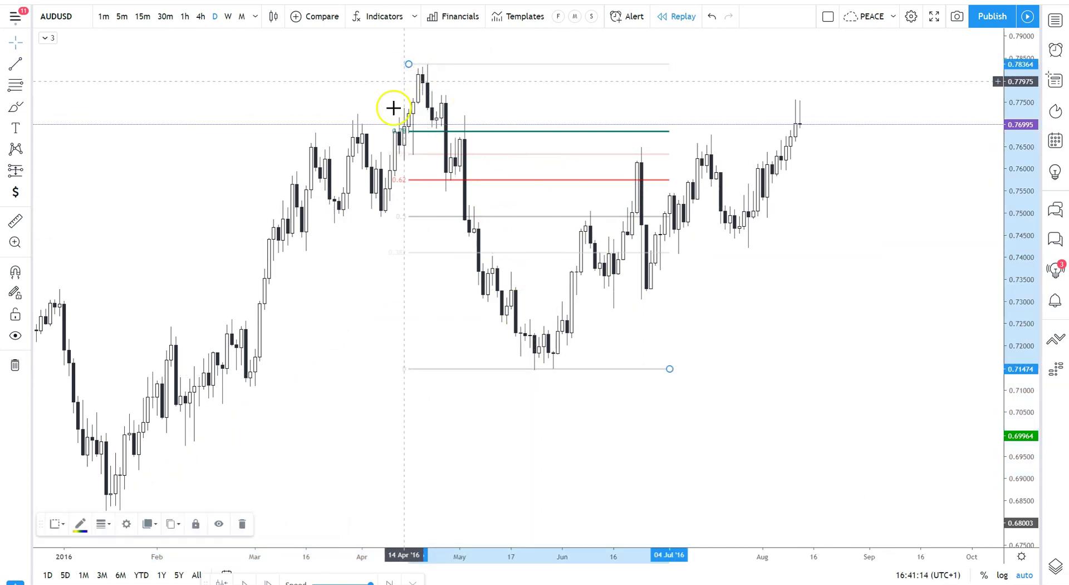
key("Delete")
scroll(351, 183, "down", 3)
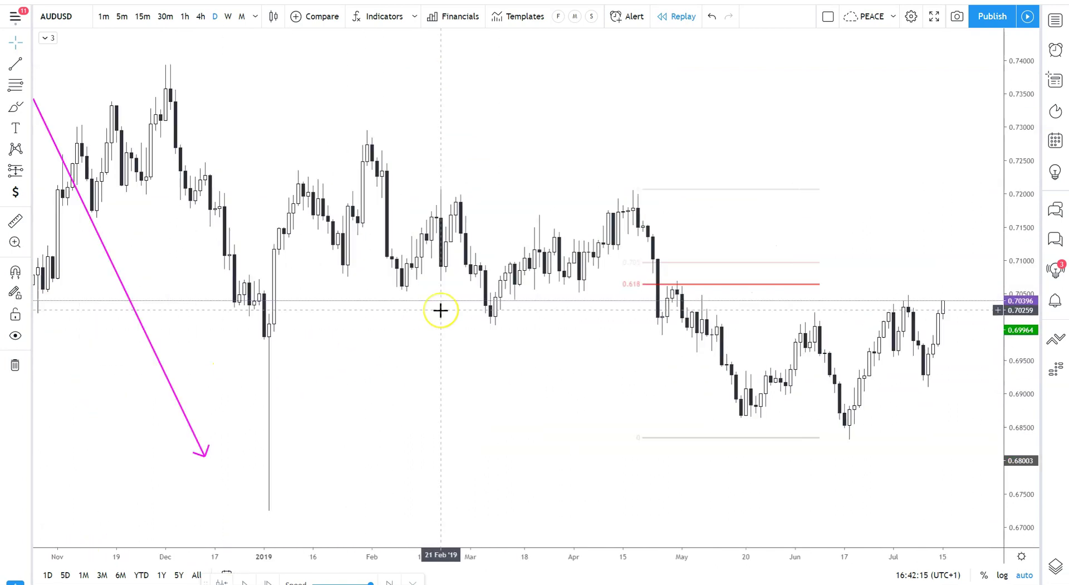
left_click(429, 306)
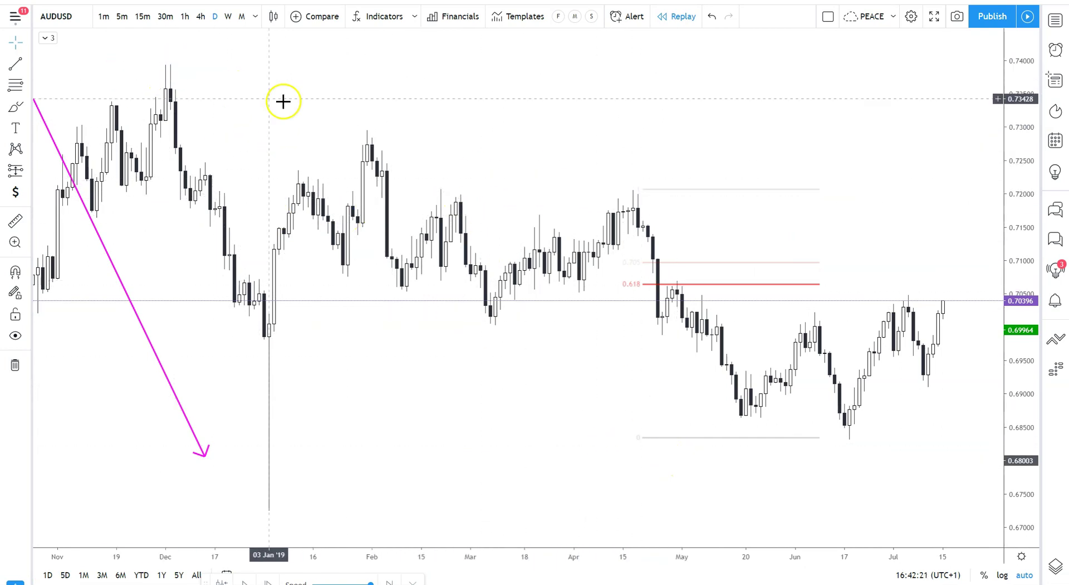
left_click(381, 132)
left_click(635, 192)
left_click(372, 288)
left_click(516, 328)
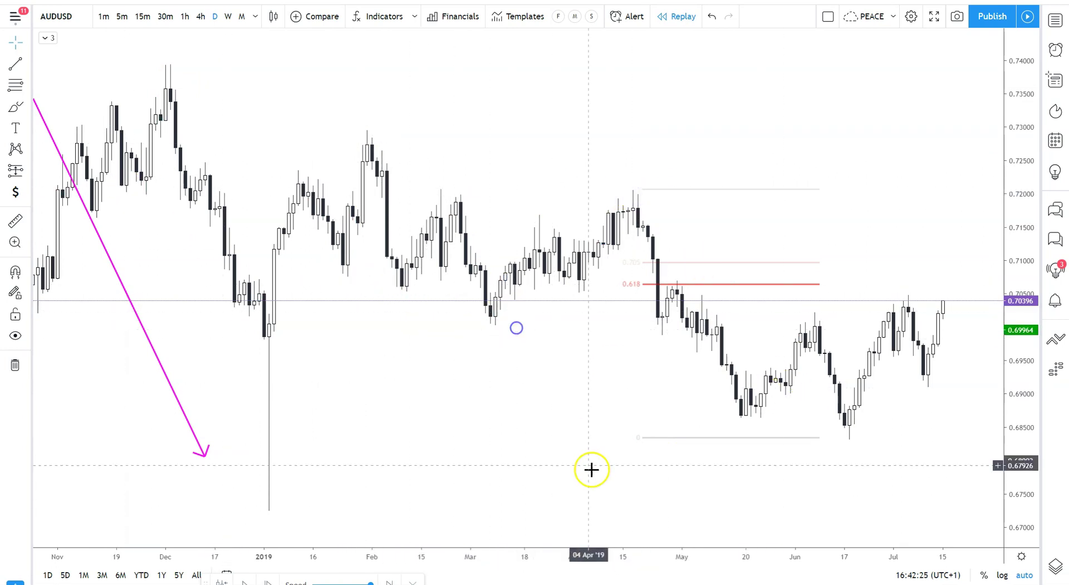
Step: Draw a falling trend line from 22 Nov '18 at 0.74060 to 26 Jun '19 at 0.71309, and place a parallel copy along the lows
key("alt+t")
left_click(132, 56)
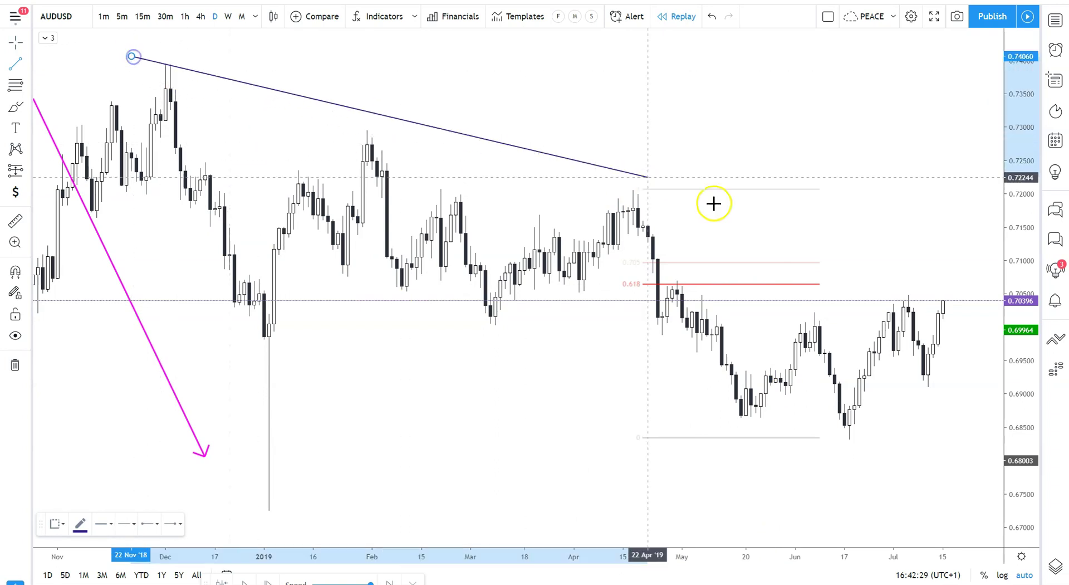
left_click(878, 240)
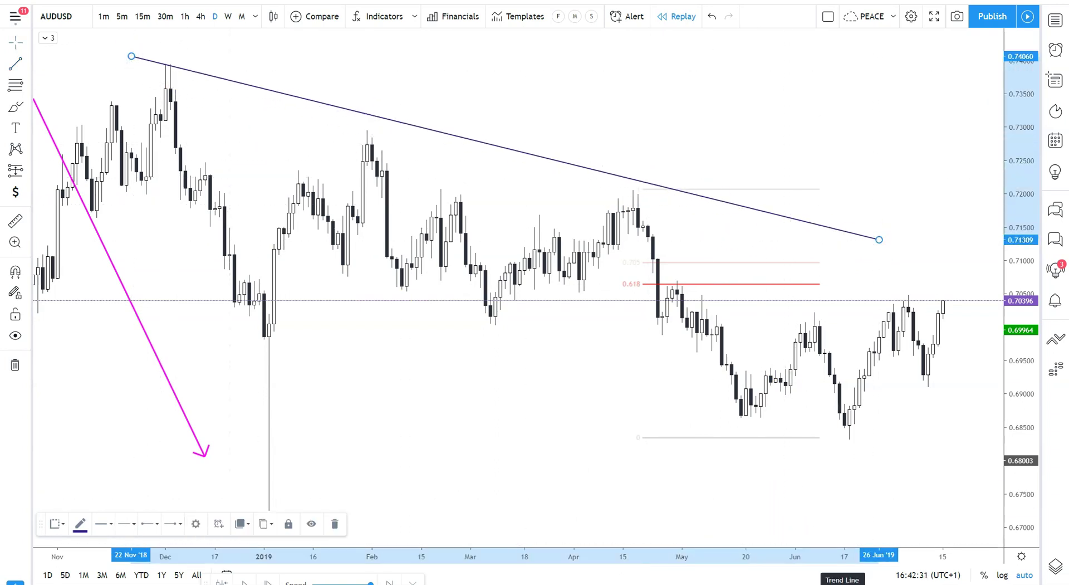
left_click_drag(559, 167, 537, 343)
left_click(762, 326)
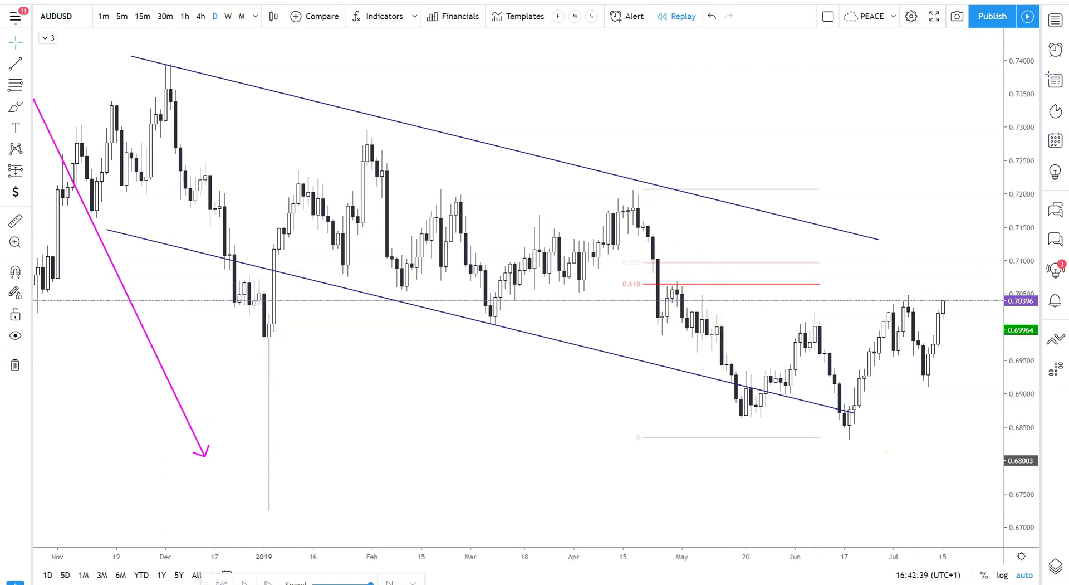
Step: Draw a shaded zone from 6 Jun '19 into late July, between 0.70980 and the retracement's 0.618 level
left_click(724, 437)
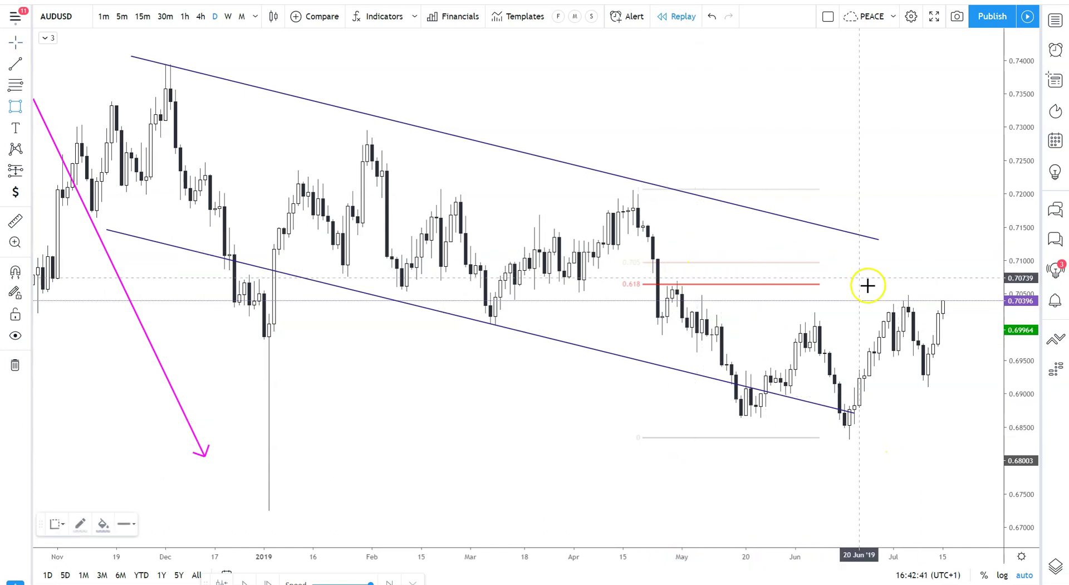
left_click(808, 262)
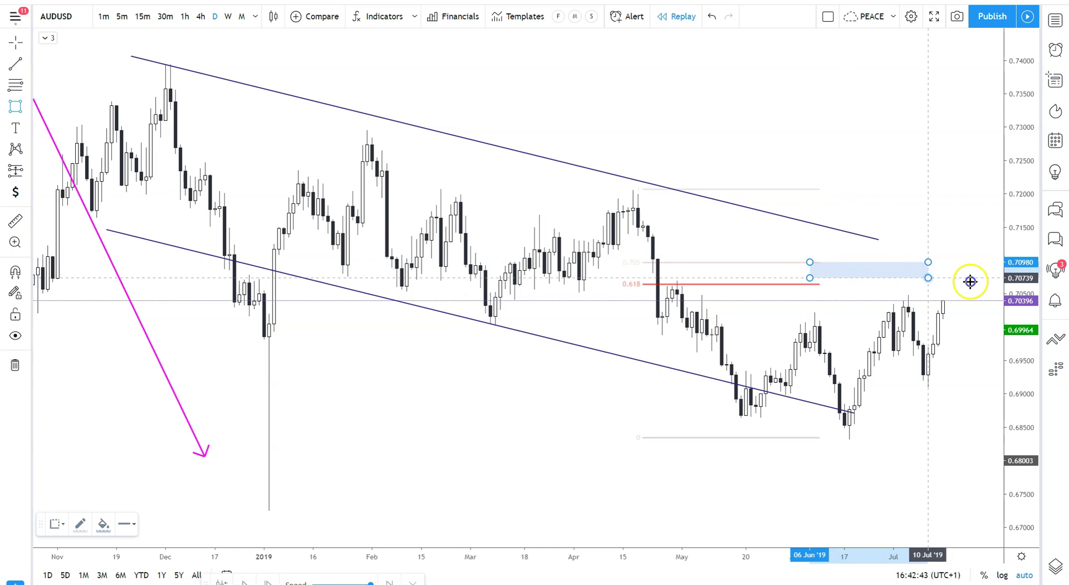
left_click(988, 285)
left_click(771, 420)
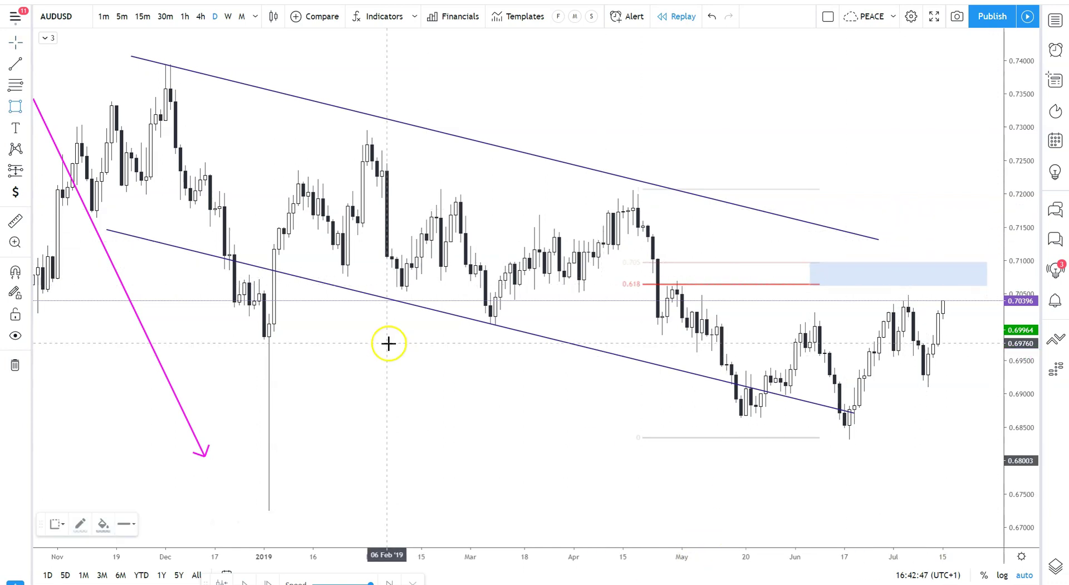
Step: Draw a thin shaded zone from 3 Oct '18 to late July '19, with one edge at 0.70464
scroll(482, 291, "down", 2)
scroll(482, 292, "down", 1)
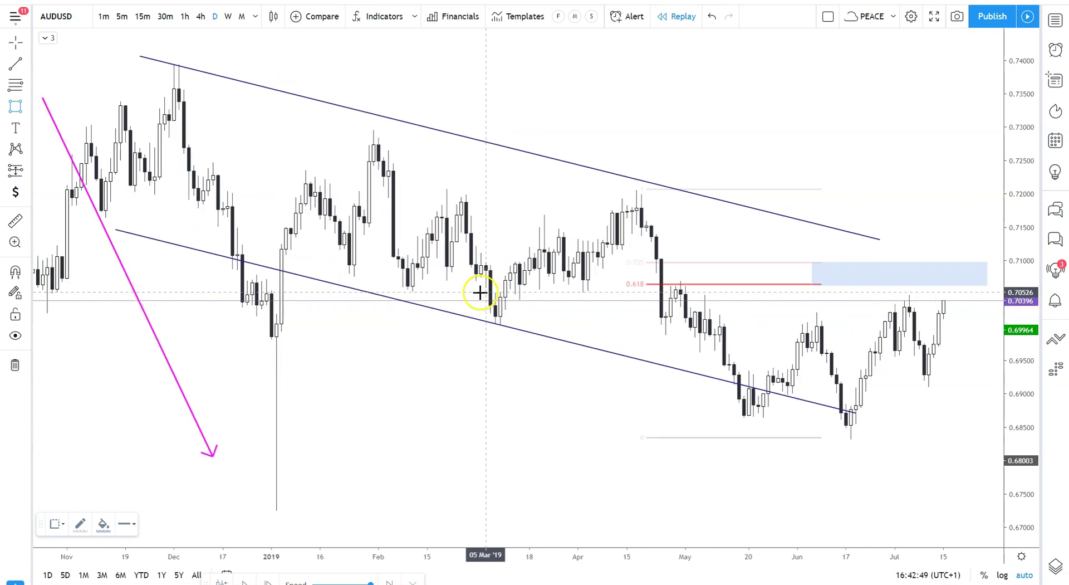
scroll(278, 303, "down", 1)
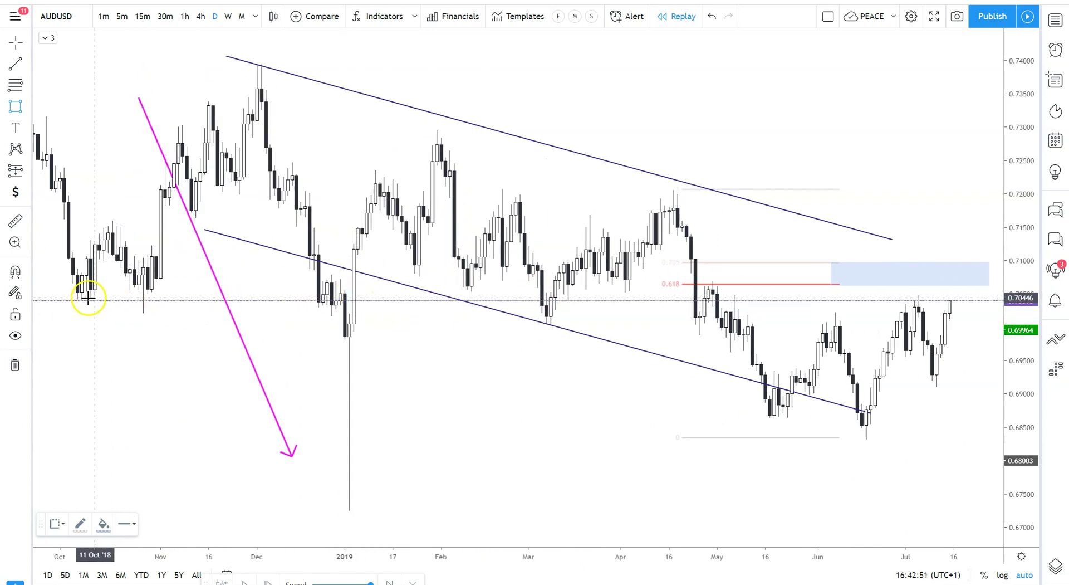
left_click(68, 299)
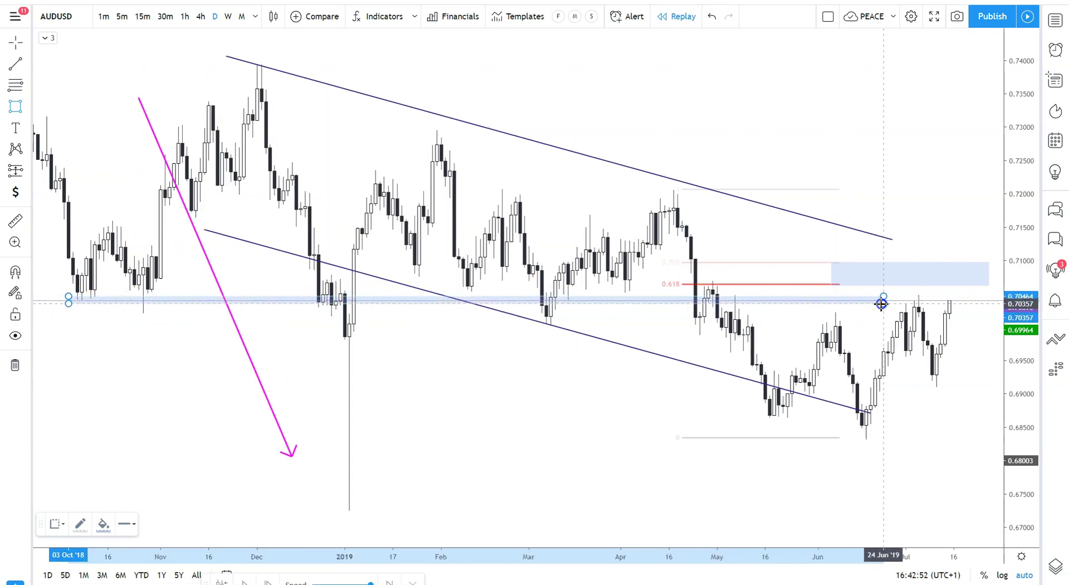
left_click(989, 292)
left_click(912, 166)
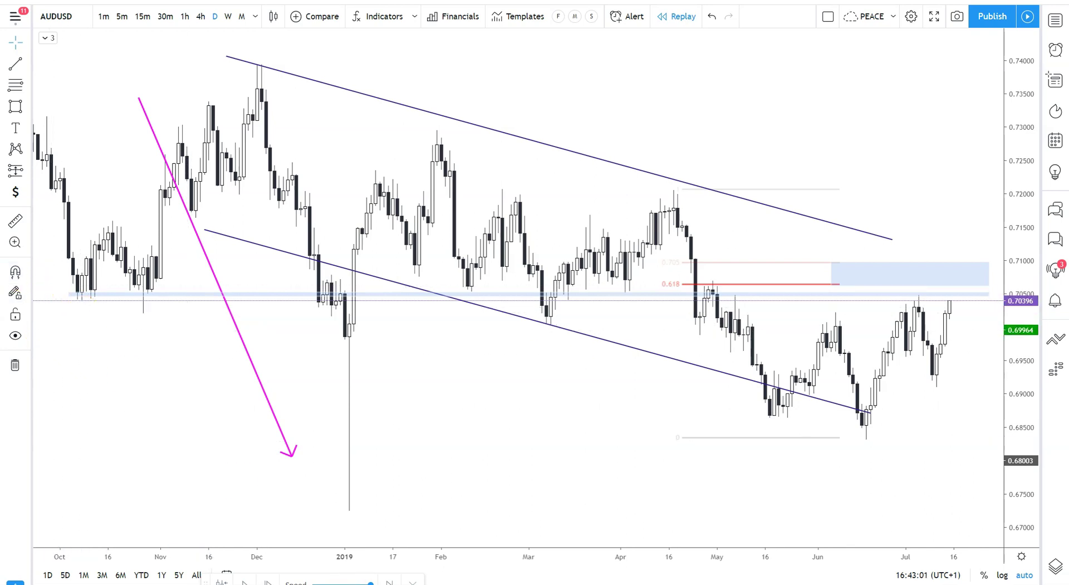
Step: Place green up arrows under the early October, 29 Oct '18, mid-February and 11 Mar '19 lows at the thin zone
left_click(83, 312)
left_click(134, 316)
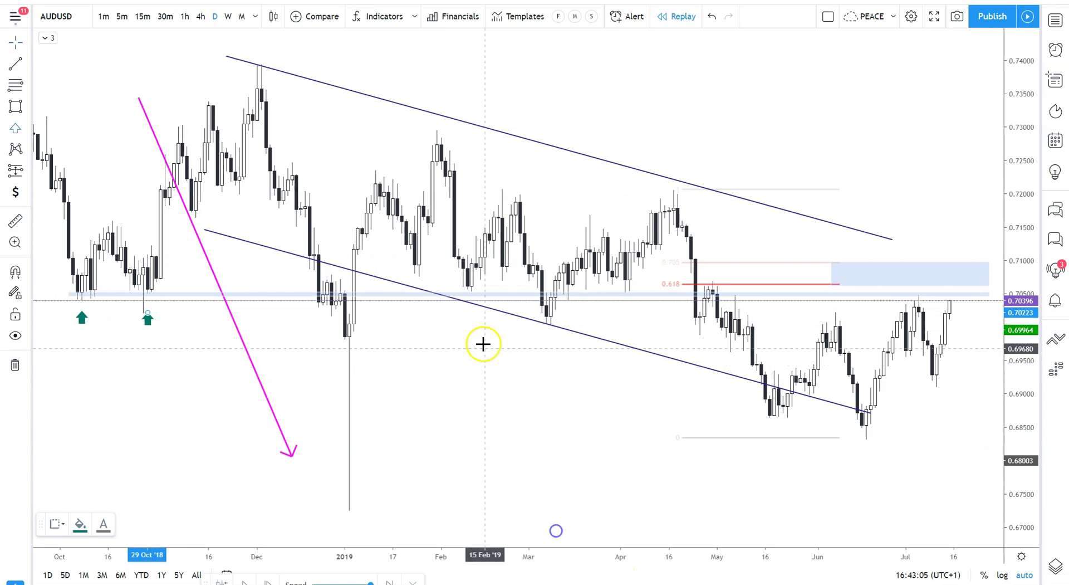
left_click(467, 320)
left_click(478, 319)
left_click_drag(474, 325, 582, 323)
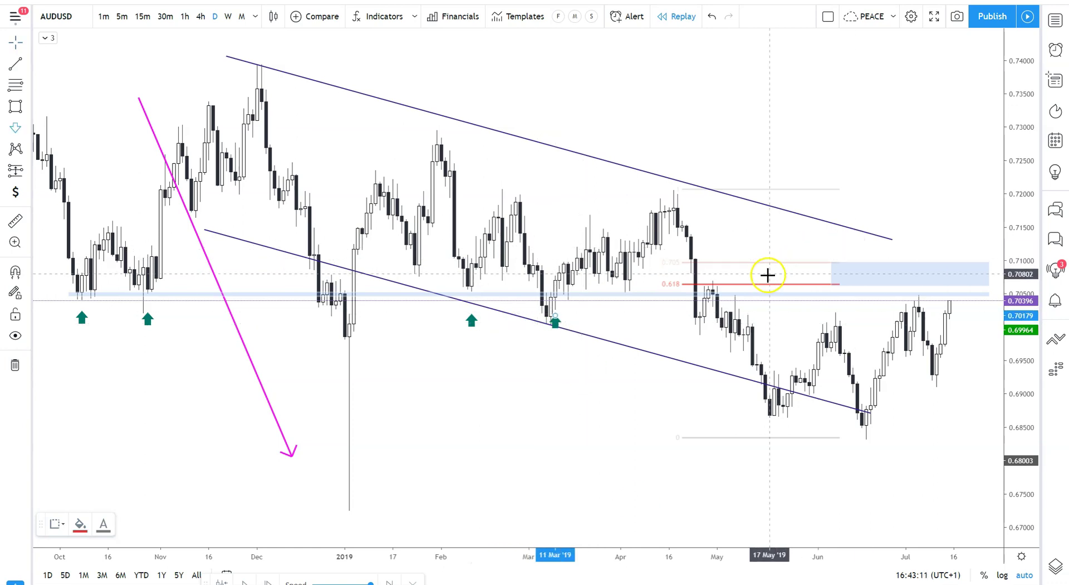
Step: Place red down arrows above the May, early June and early July '19 highs near the thin zone
left_click(737, 277)
left_click(830, 295)
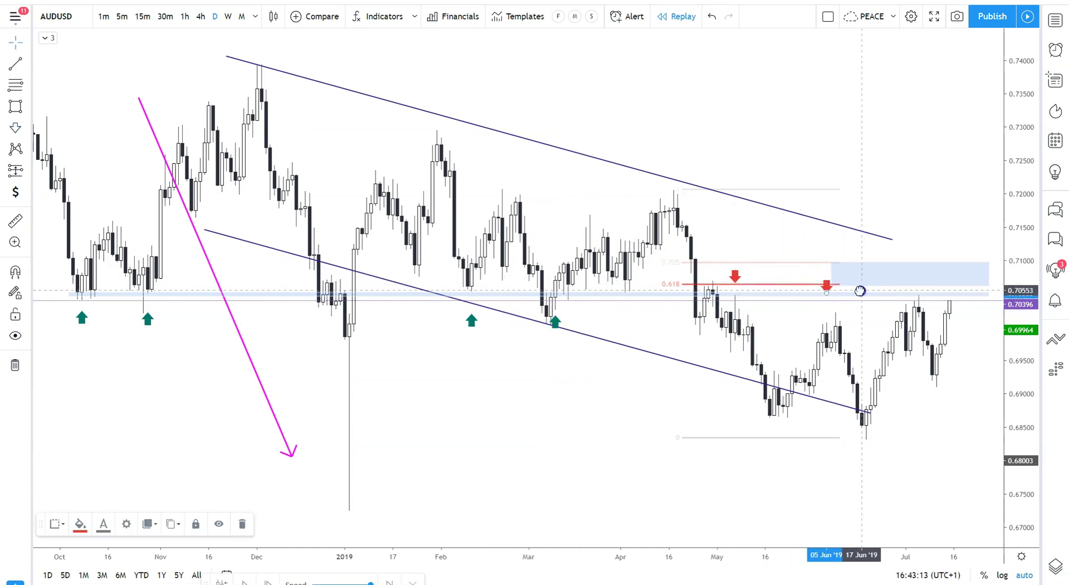
left_click(920, 287)
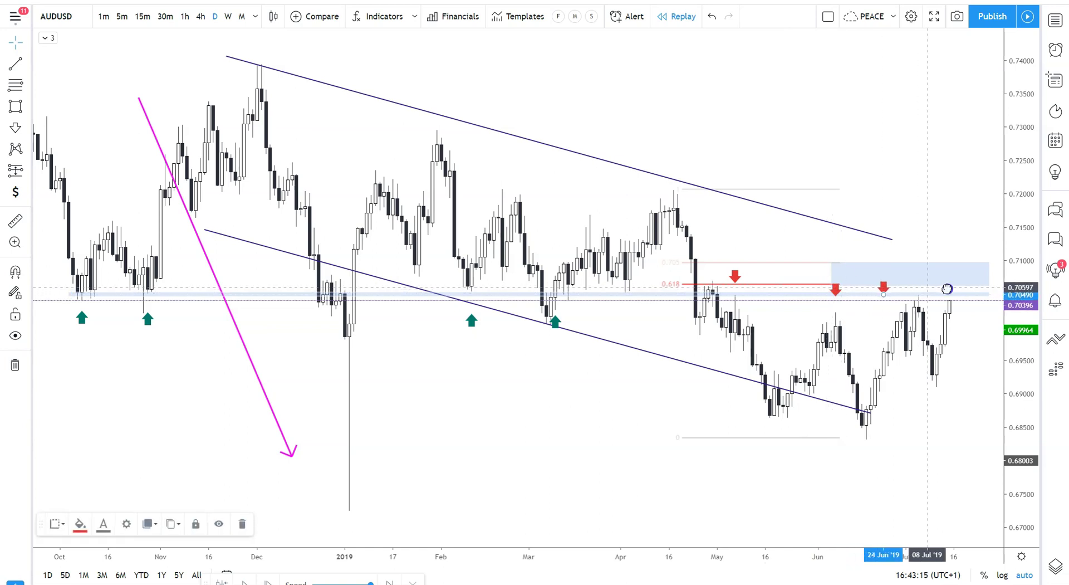
left_click(591, 299)
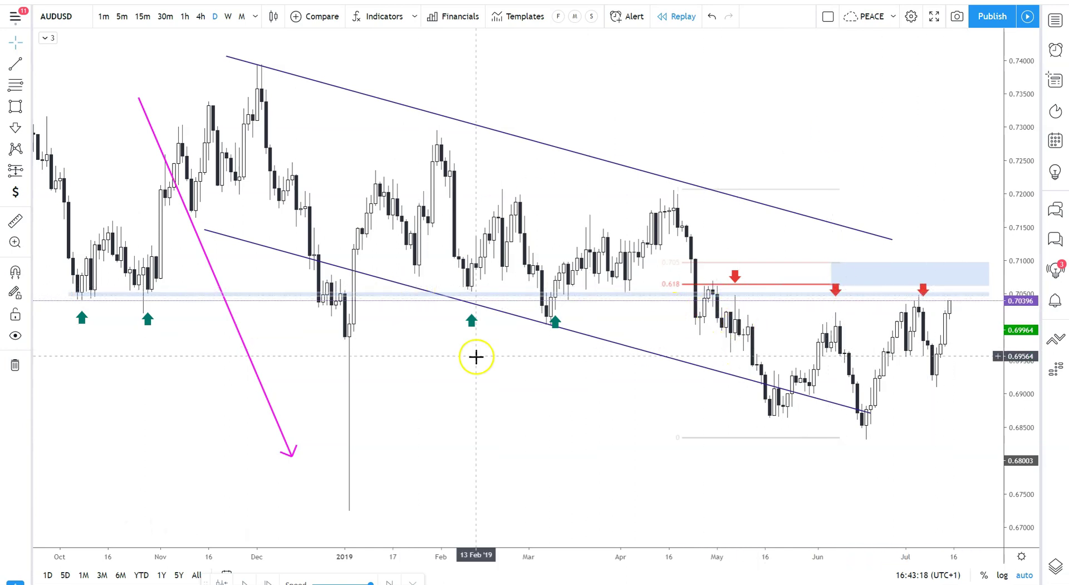
Step: Advance the bar replay from 15 Jul to about 22 Jul '19 to follow price through the shaded zones
left_click_drag(769, 108, 723, 109)
scroll(732, 310, "up", 4)
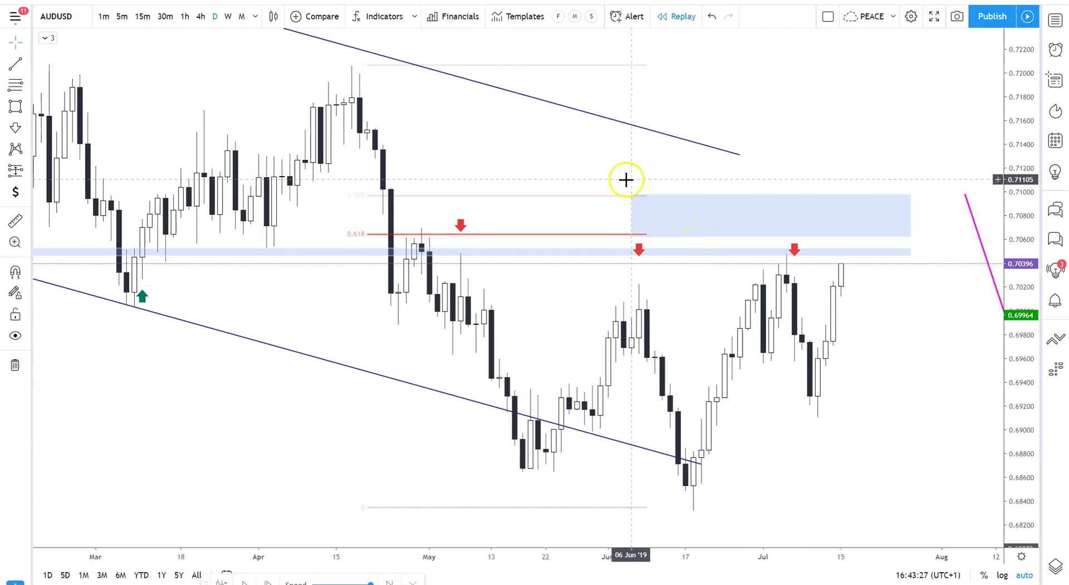
scroll(585, 217, "down", 3)
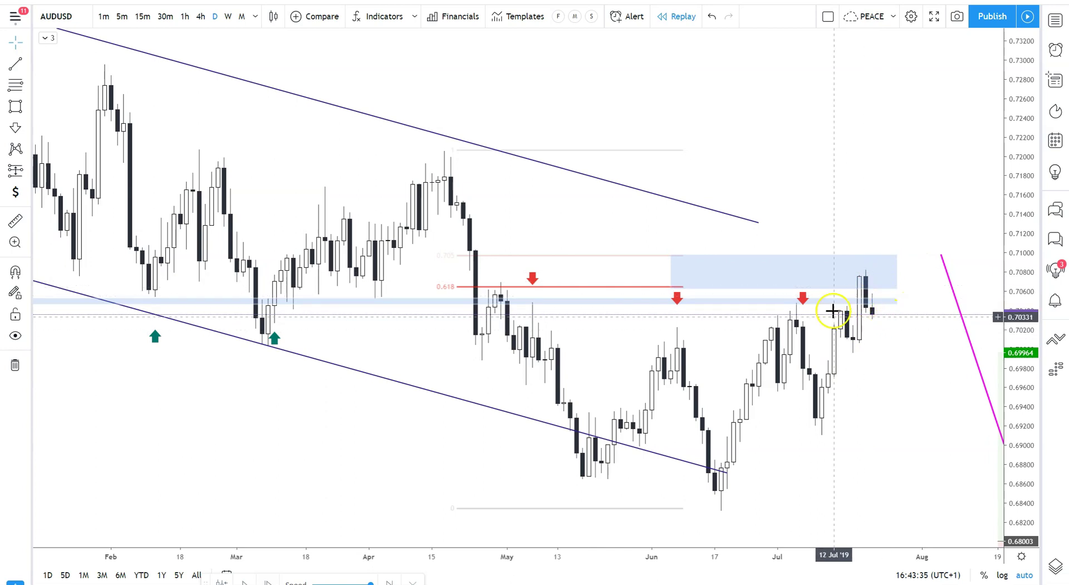
scroll(887, 322, "up", 3)
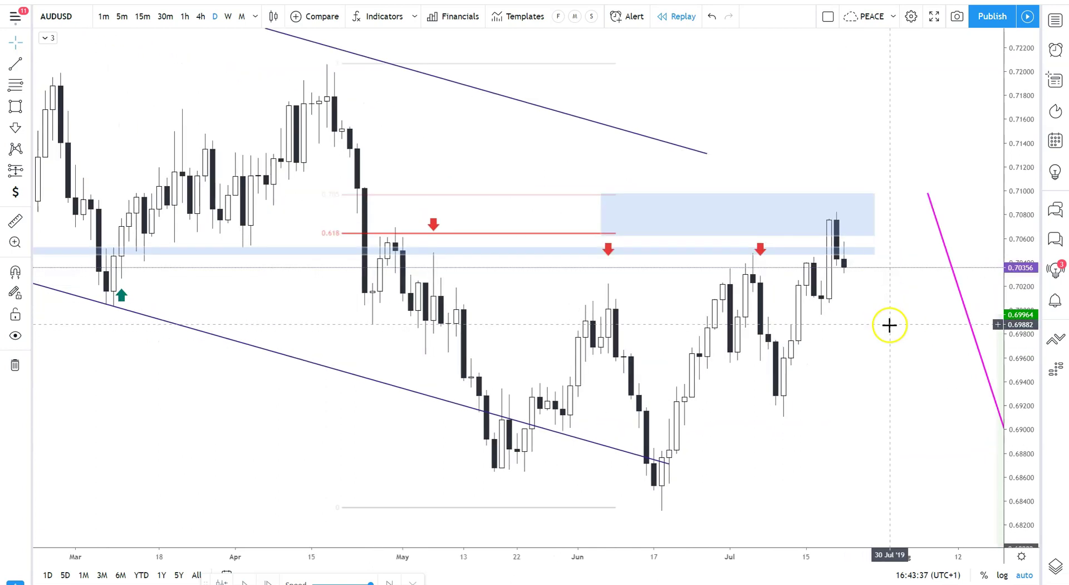
scroll(644, 177, "down", 5)
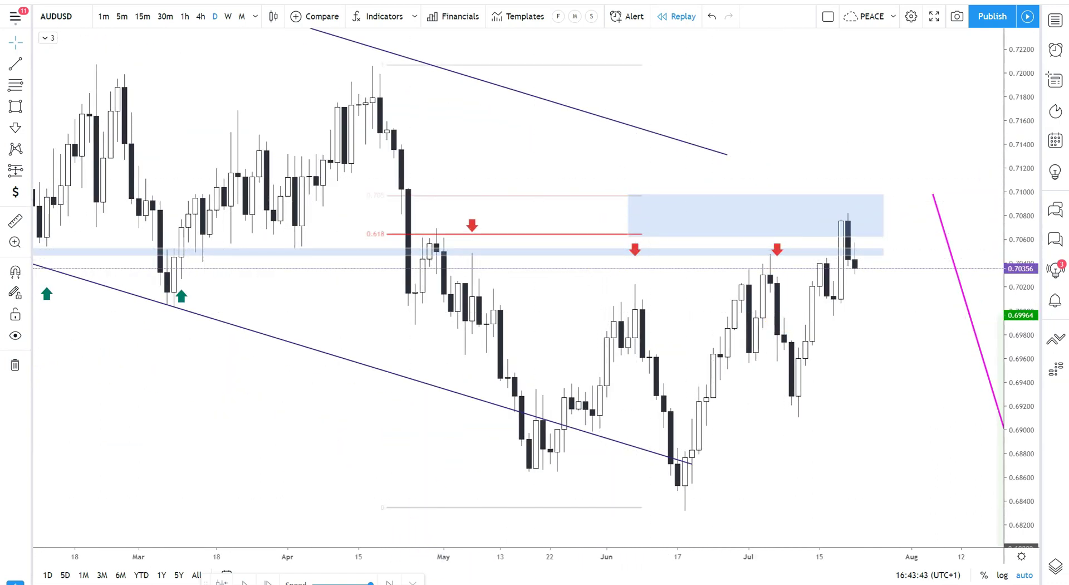
Step: Place a short position at 25 Jul '19 with entry 0.70330, stop 0.71667 and target 0.68993
scroll(630, 267, "down", 3)
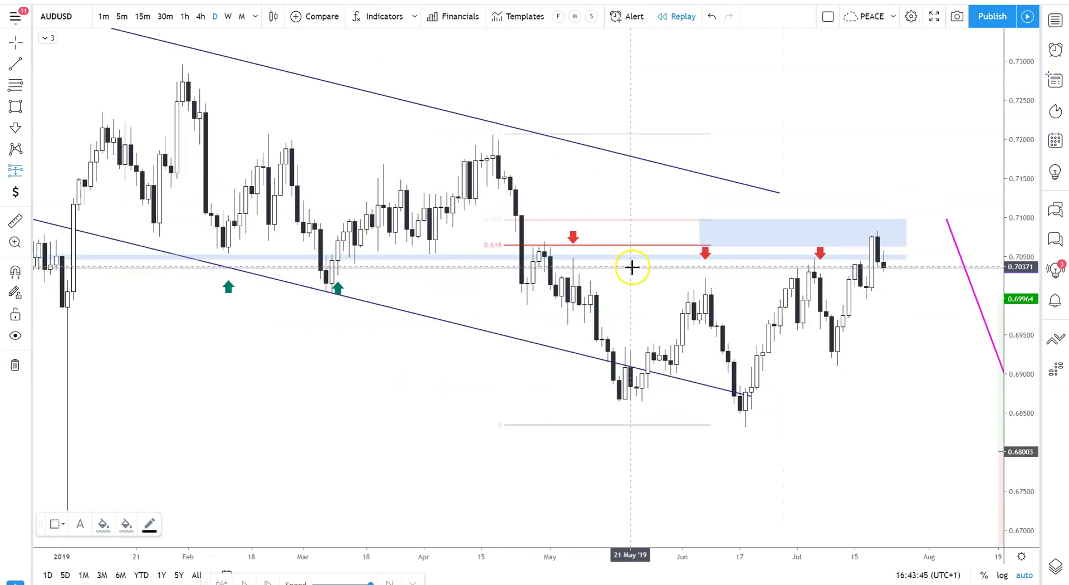
scroll(696, 262, "down", 3)
scroll(848, 290, "up", 3)
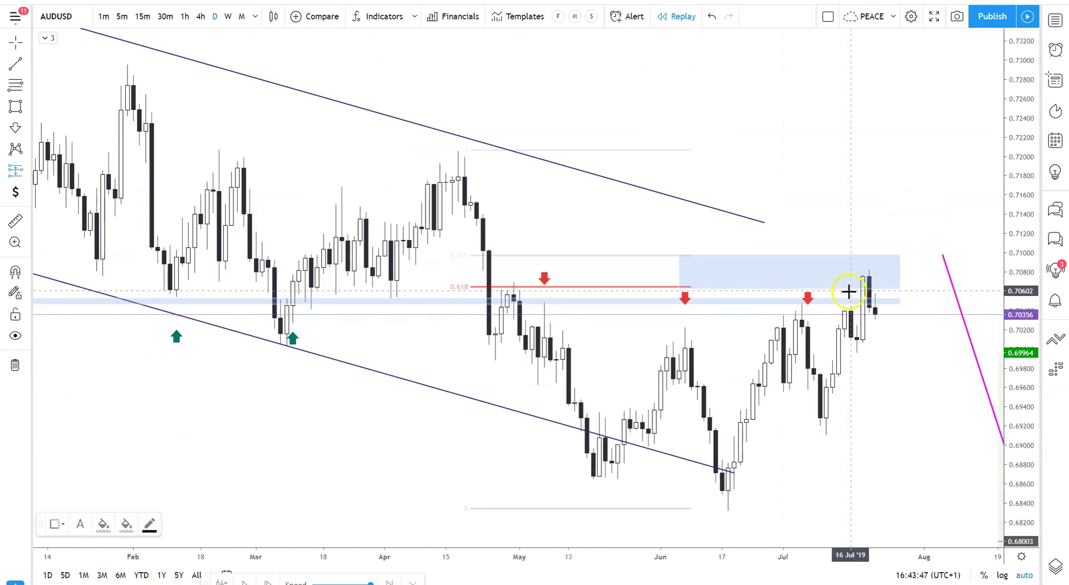
scroll(849, 291, "down", 2)
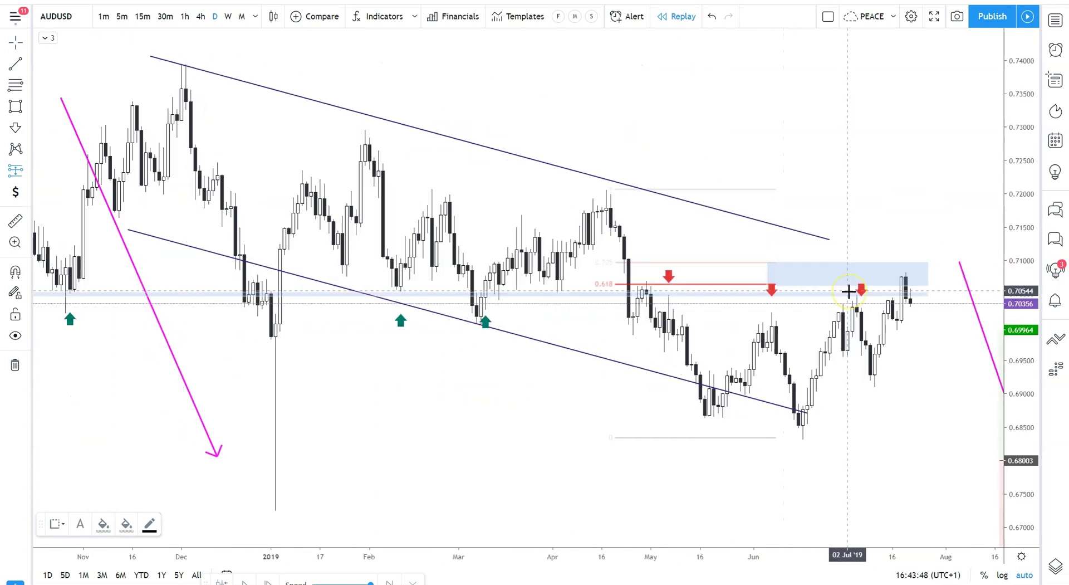
left_click(923, 305)
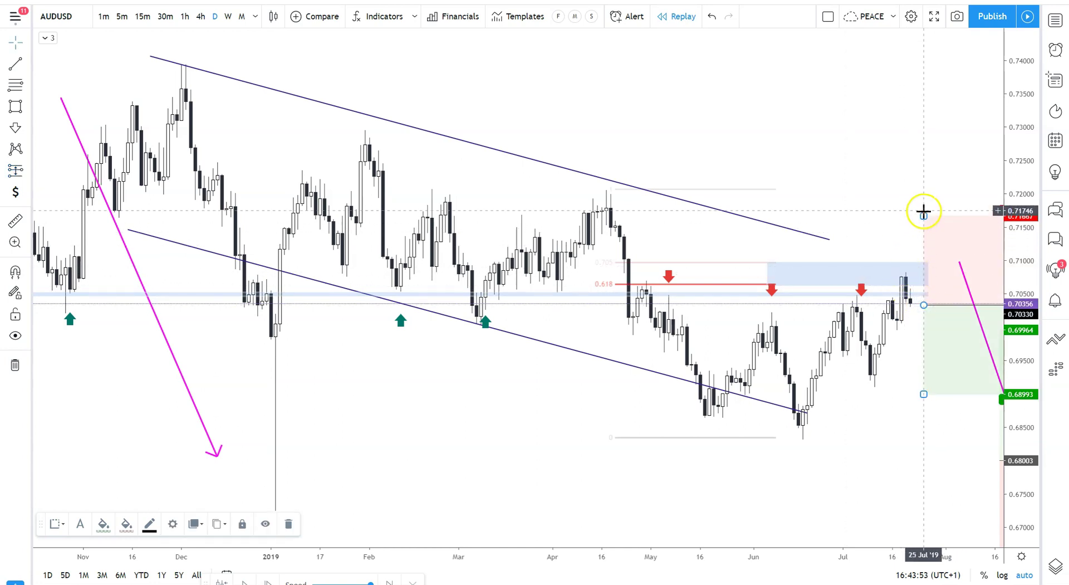
left_click_drag(864, 152, 780, 305)
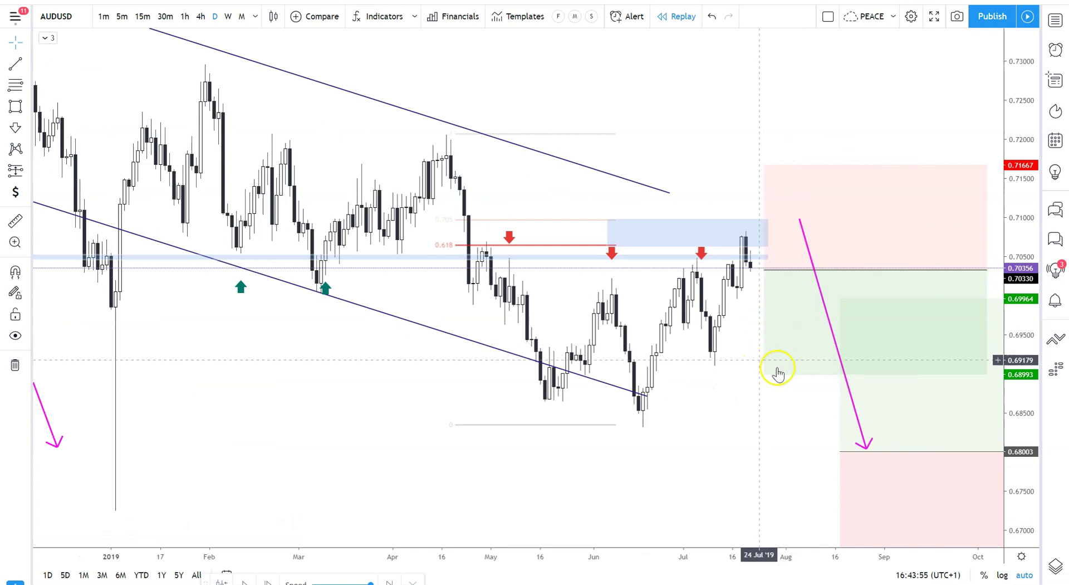
Step: Delete the overlapping long position with entry 0.68003 and lower the short position's target to 0.67022
left_click(903, 494)
key("Delete")
left_click(764, 376)
left_click_drag(764, 376, 769, 528)
left_click_drag(427, 513, 613, 516)
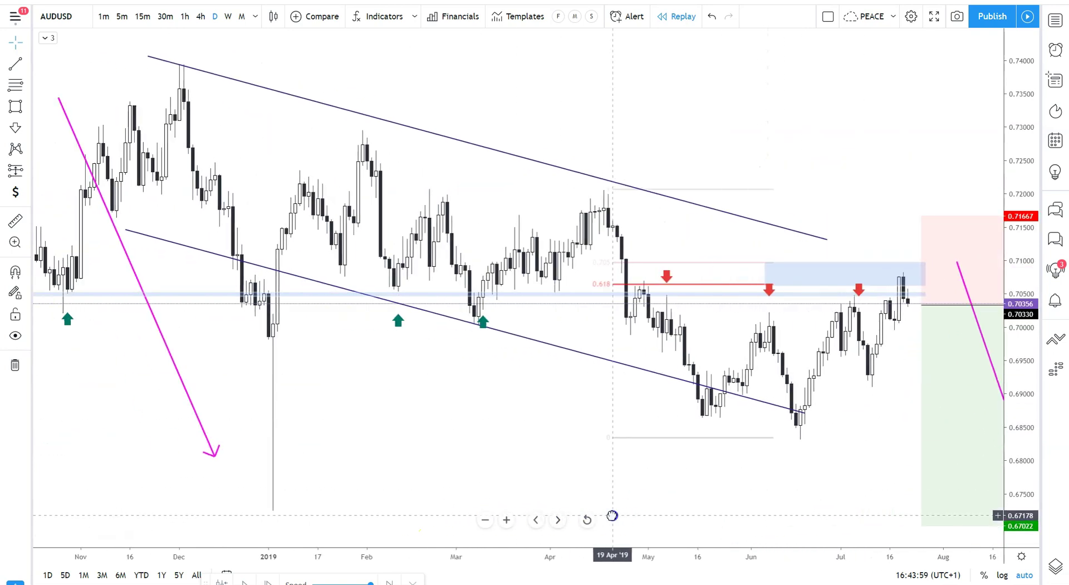
left_click_drag(860, 122, 809, 275)
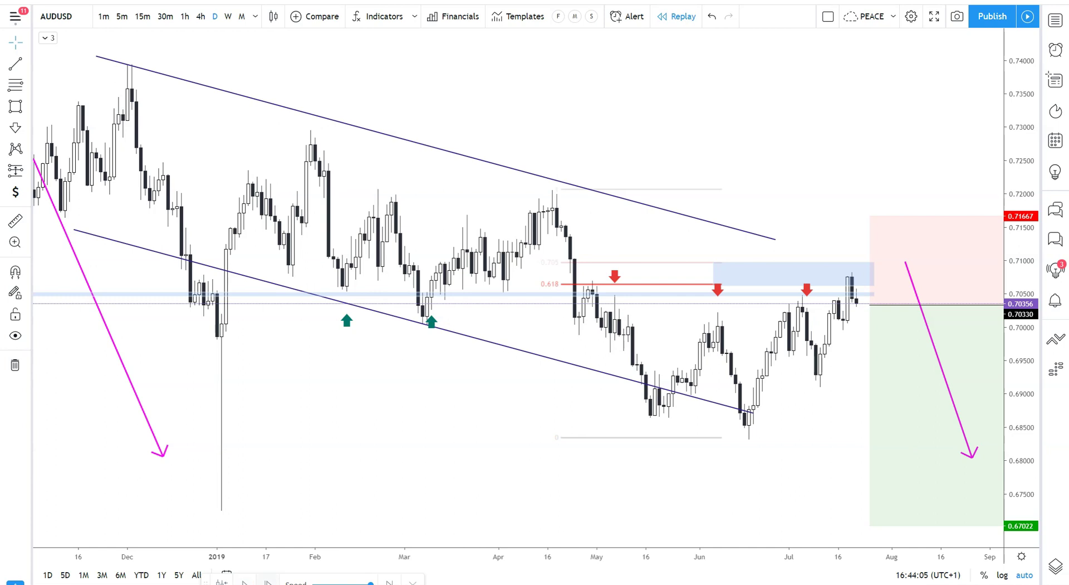
left_click(878, 287)
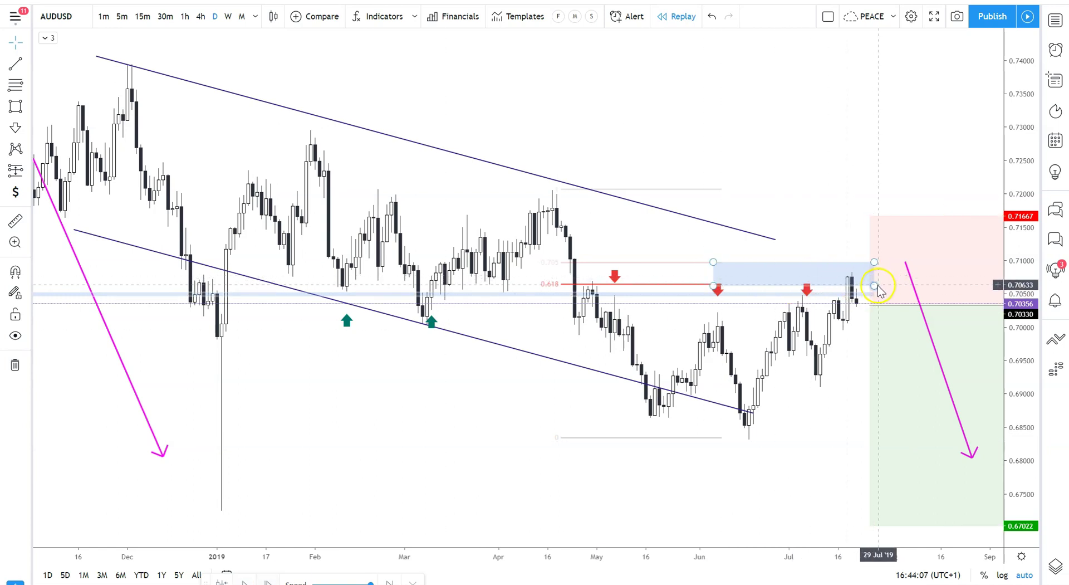
left_click(668, 287)
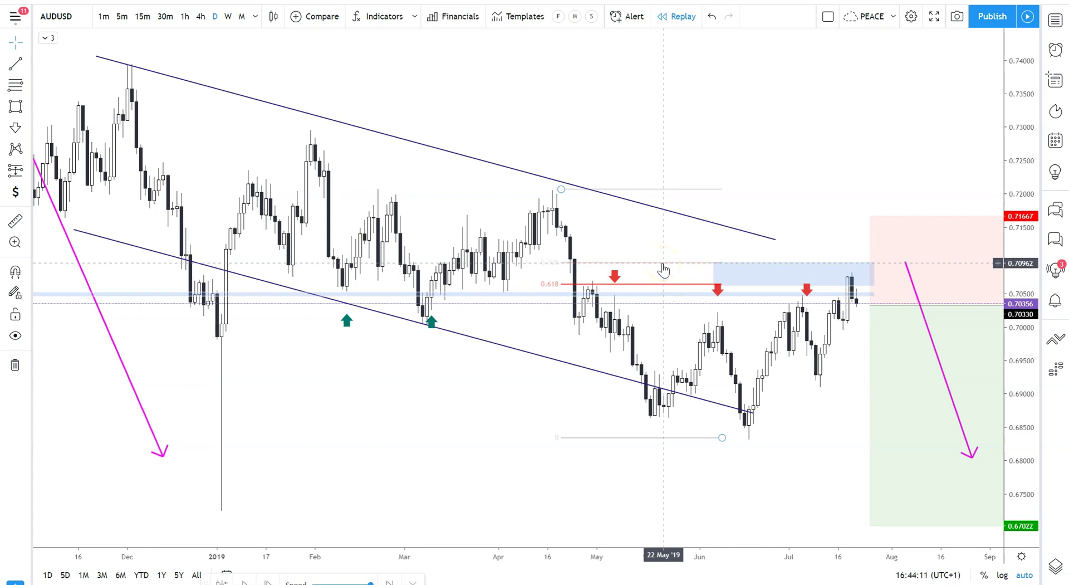
Step: Move the Fibonacci retracement's anchors onto the mid-April '19 swing high and the mid-June '19 swing low
left_click_drag(562, 193, 547, 190)
left_click(559, 117)
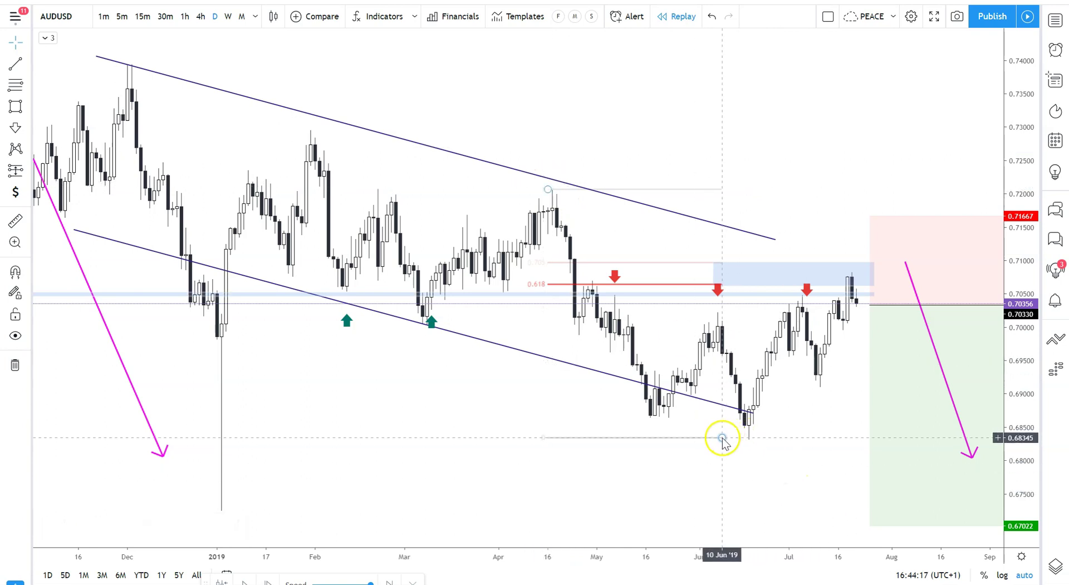
left_click_drag(723, 439, 731, 439)
left_click(573, 298)
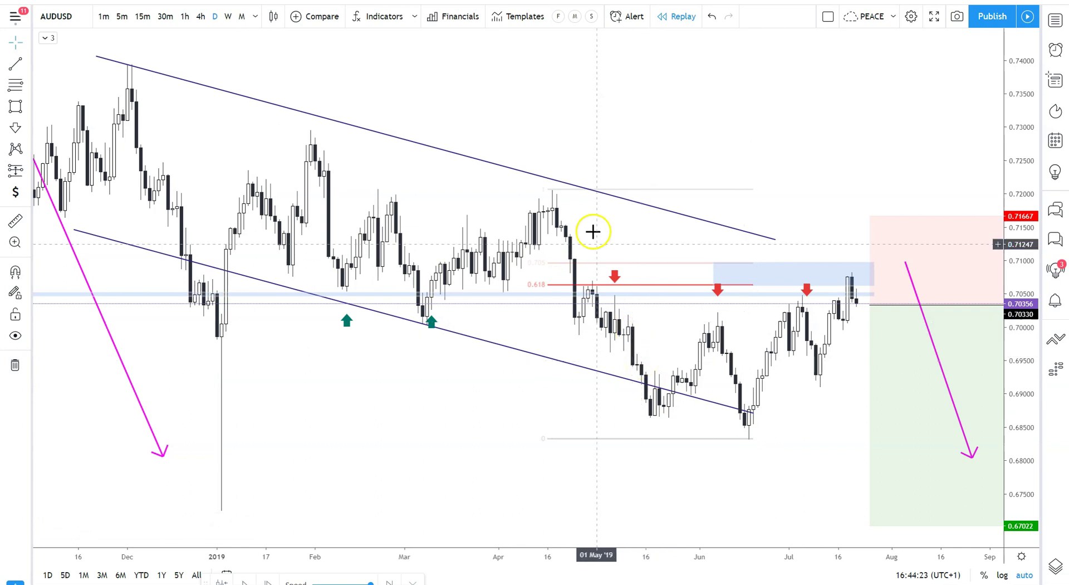
Step: Play the bar replay through the short position to late August '19, and pause it there
scroll(641, 339, "up", 3)
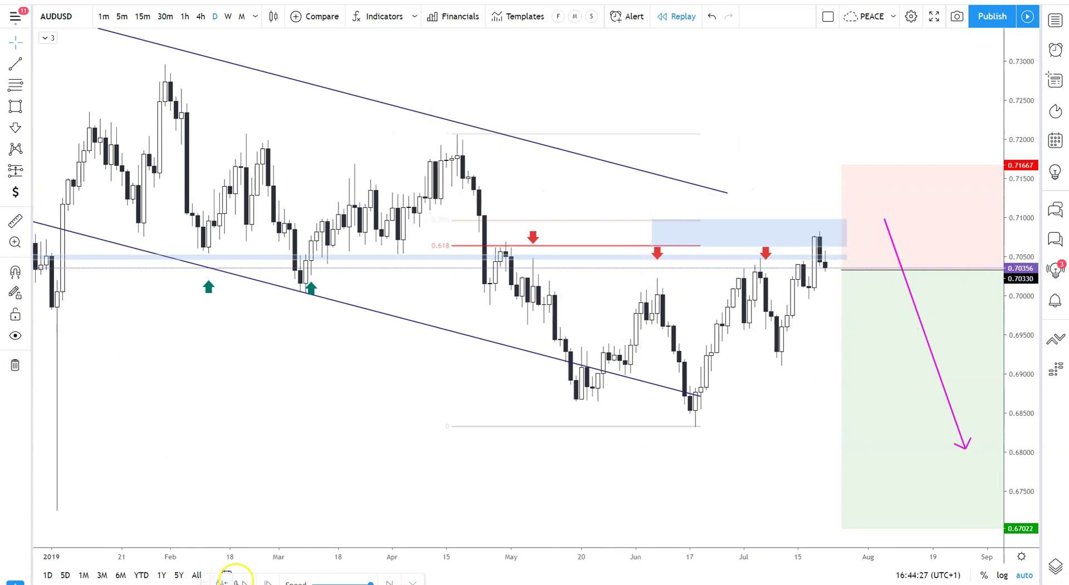
left_click(243, 581)
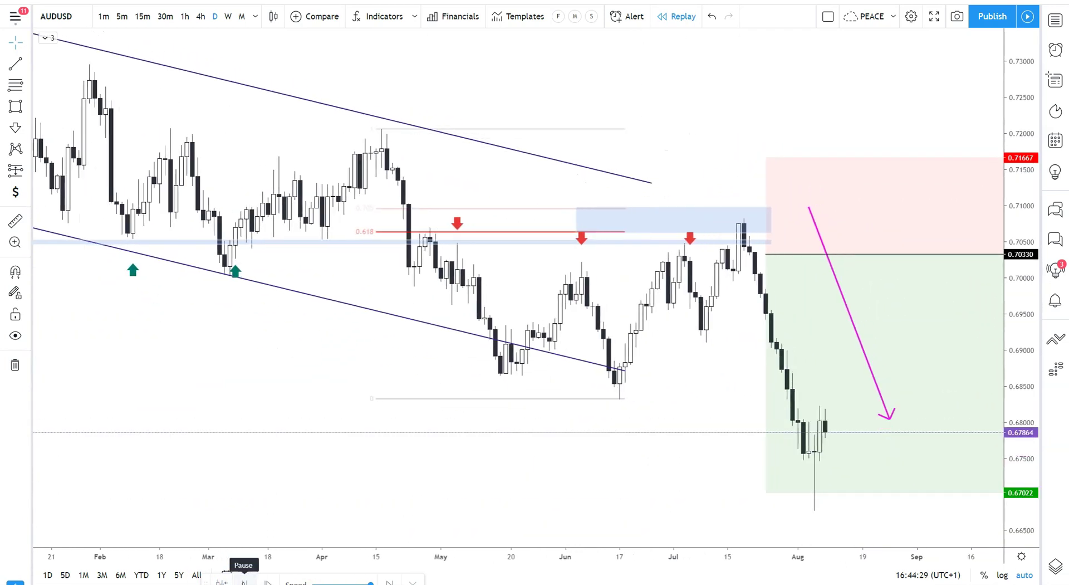
left_click(243, 581)
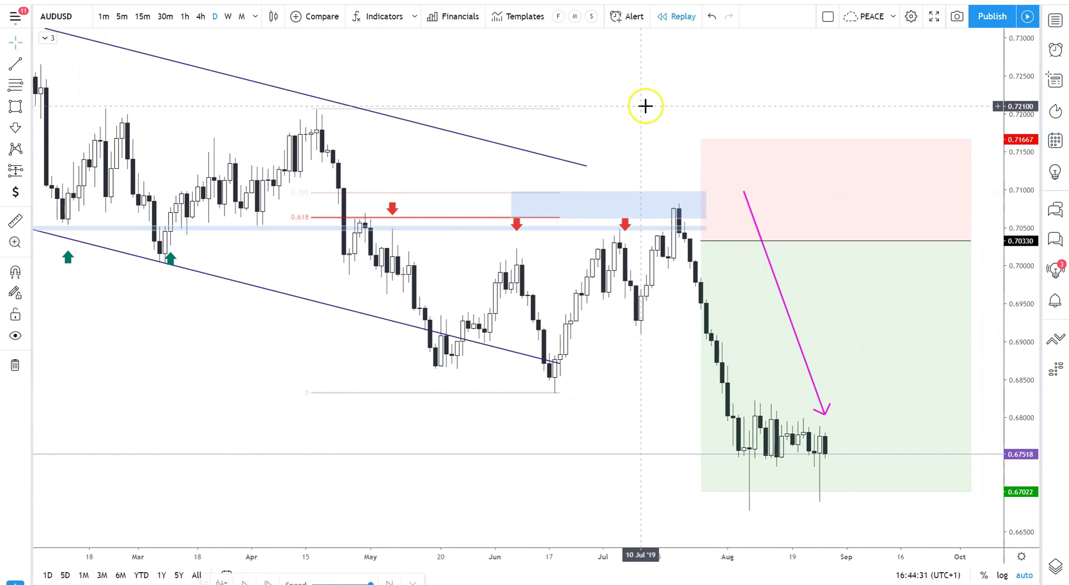
Step: Check the July '19 short position's risk/reward ratio and its stop and target distances against the price move
left_click(746, 354)
left_click(497, 447)
scroll(644, 310, "down", 5)
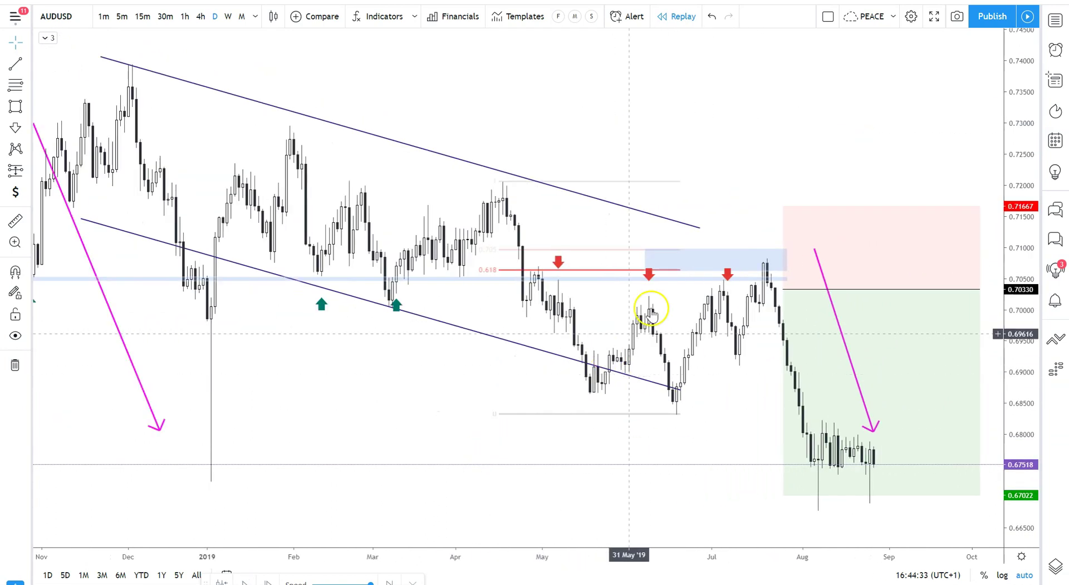
left_click(817, 334)
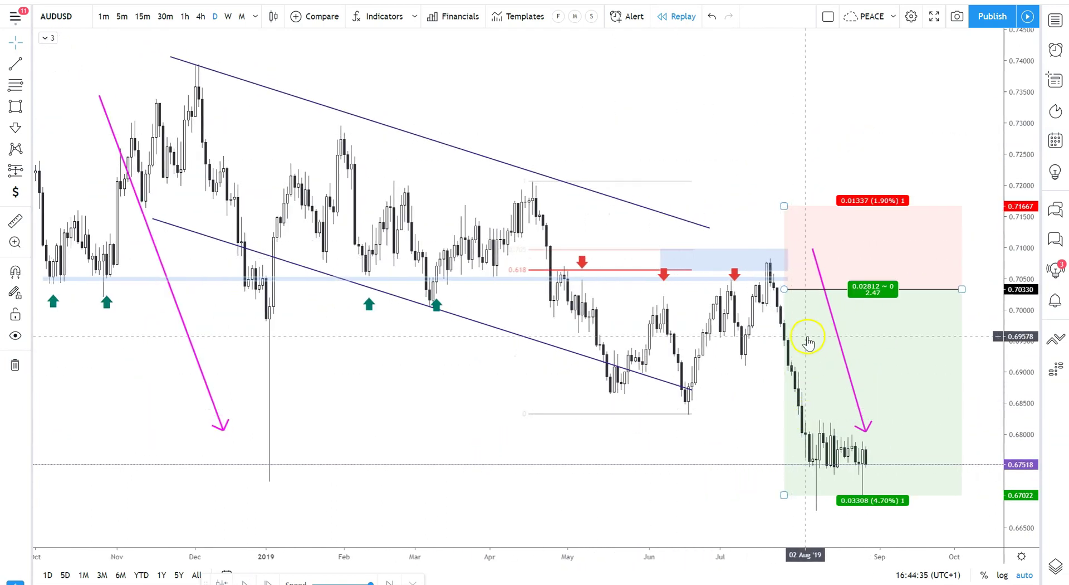
left_click(782, 380)
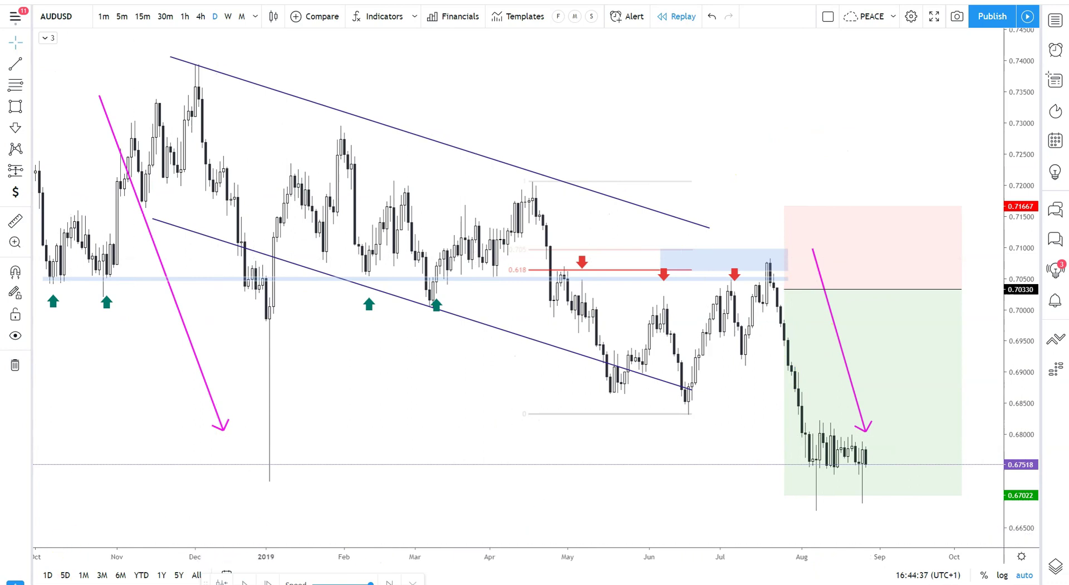
Step: Examine the 2019 short setup, comparing the descending channel, 0.618 retracement level, shaded zones and arrow-marked reactions with the drop into August
scroll(691, 444, "down", 5)
scroll(762, 460, "up", 6)
scroll(722, 471, "down", 4)
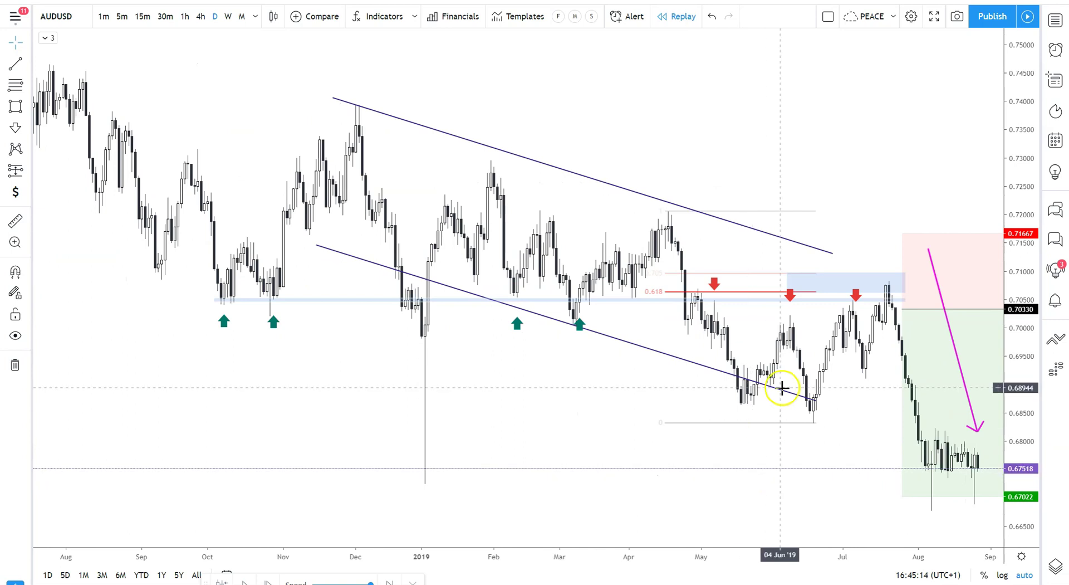
scroll(782, 387, "up", 5)
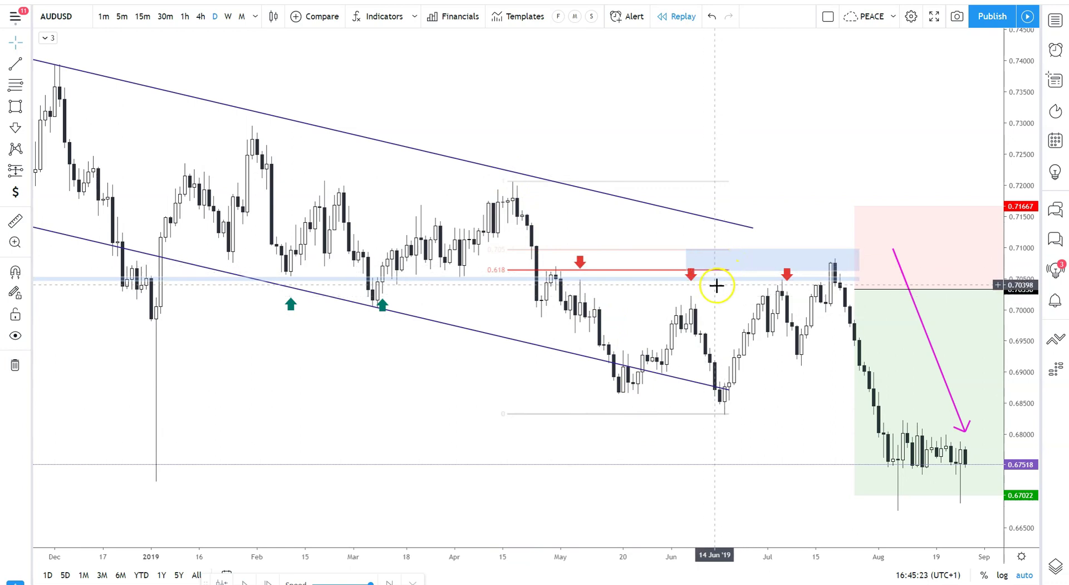
scroll(715, 286, "down", 2)
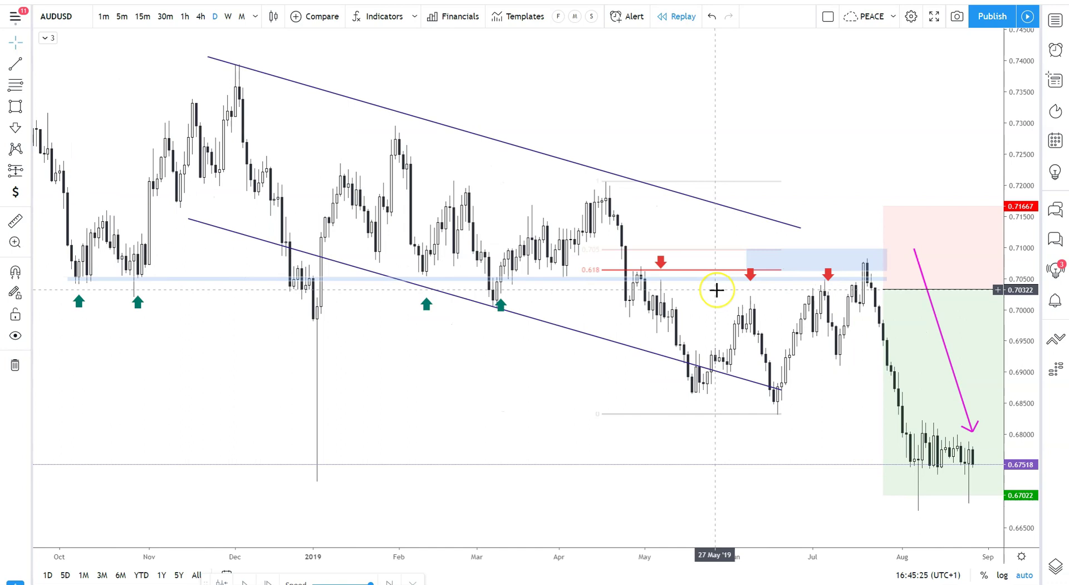
scroll(717, 290, "up", 1)
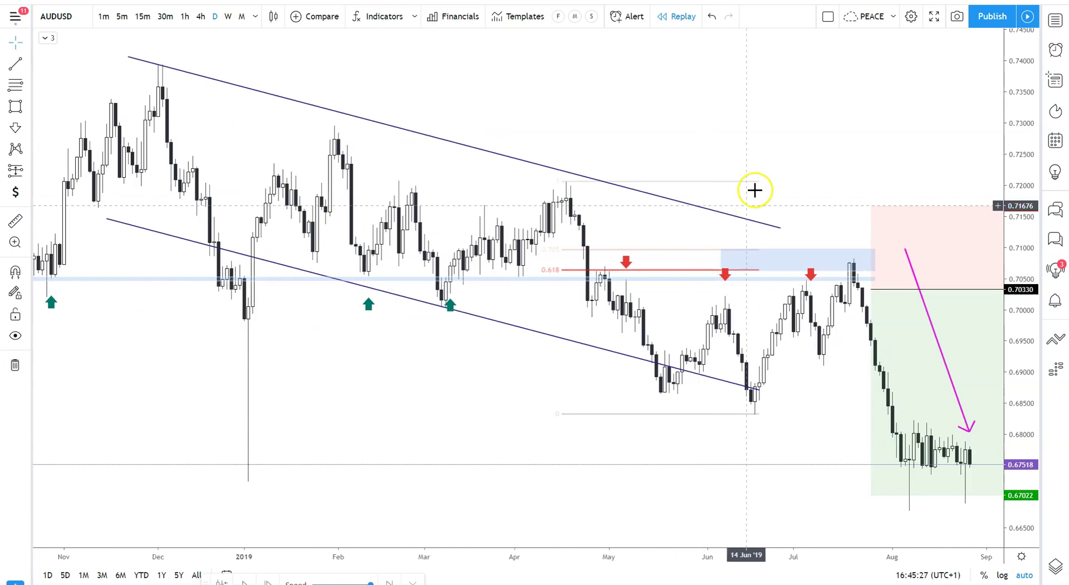
scroll(786, 145, "up", 1)
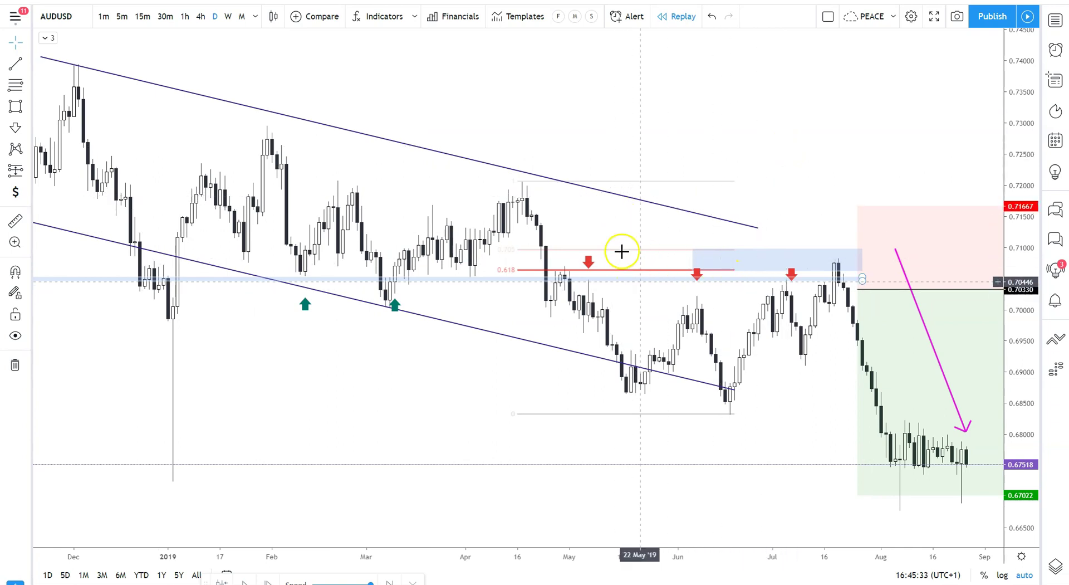
scroll(621, 256, "down", 2)
scroll(619, 245, "up", 3)
scroll(619, 244, "up", 2)
scroll(504, 185, "down", 2)
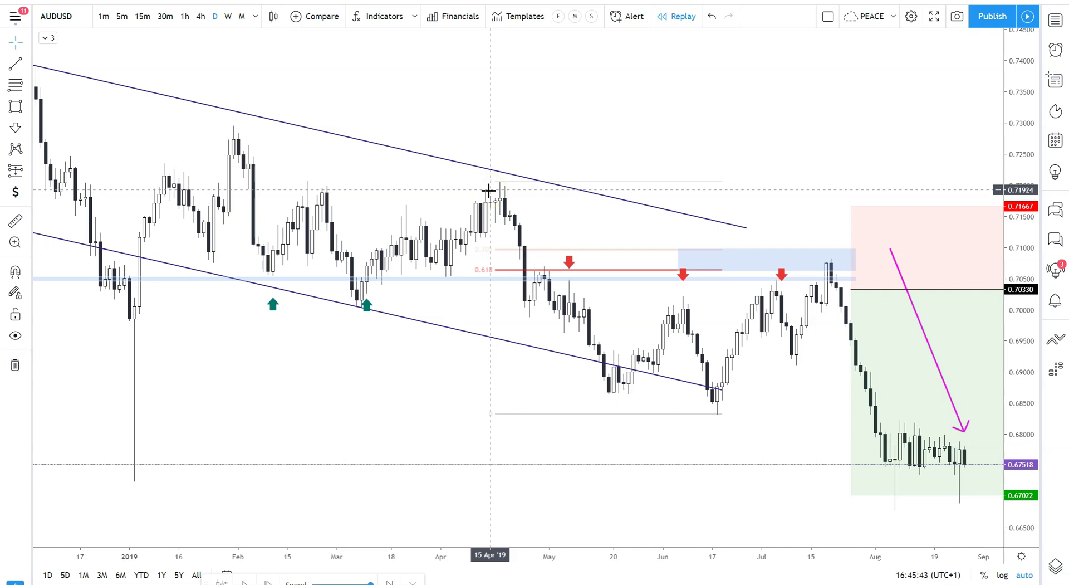
left_click(552, 305)
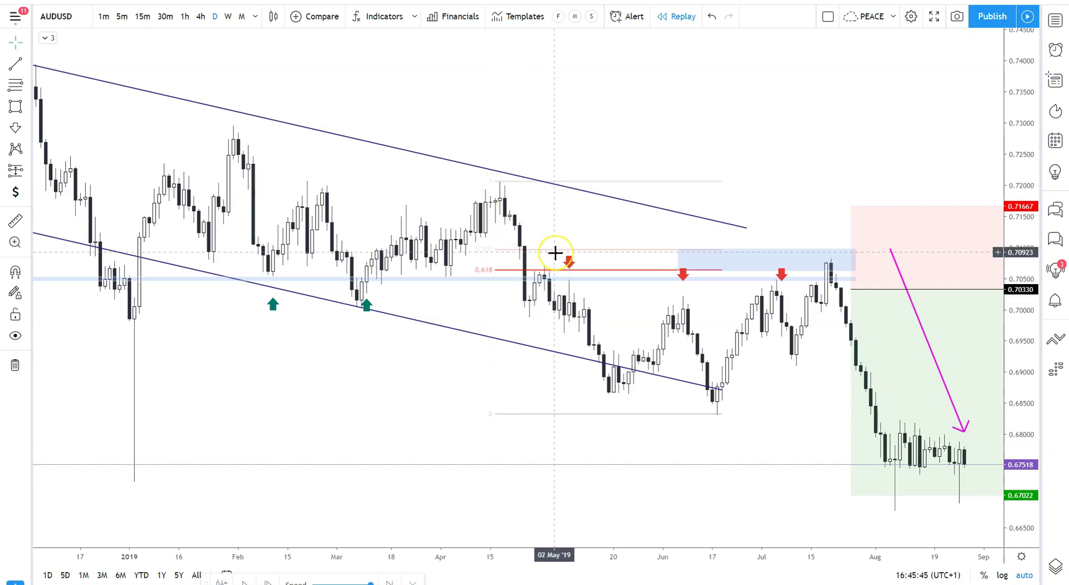
scroll(555, 253, "down", 1)
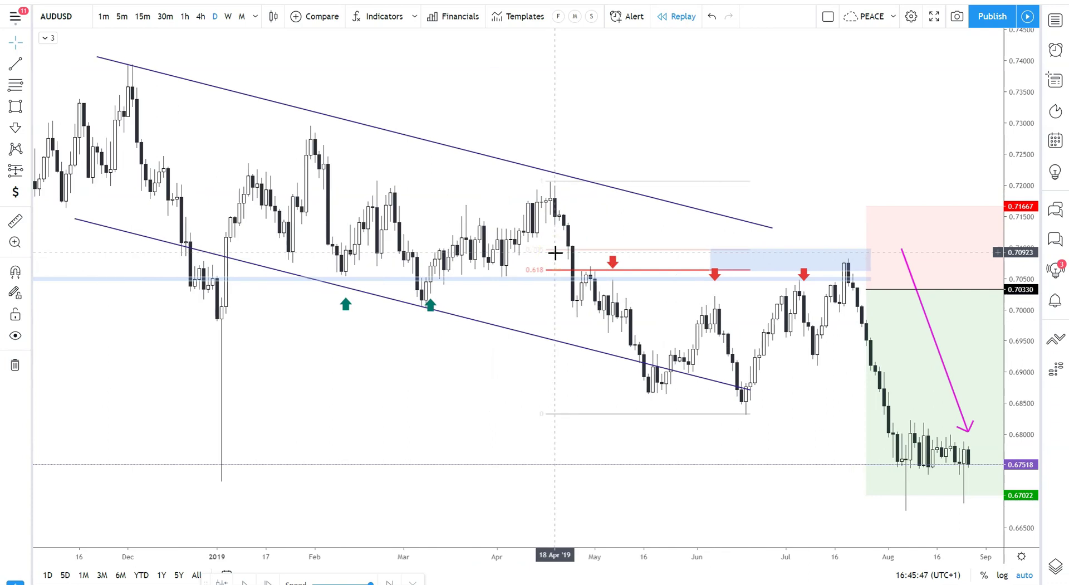